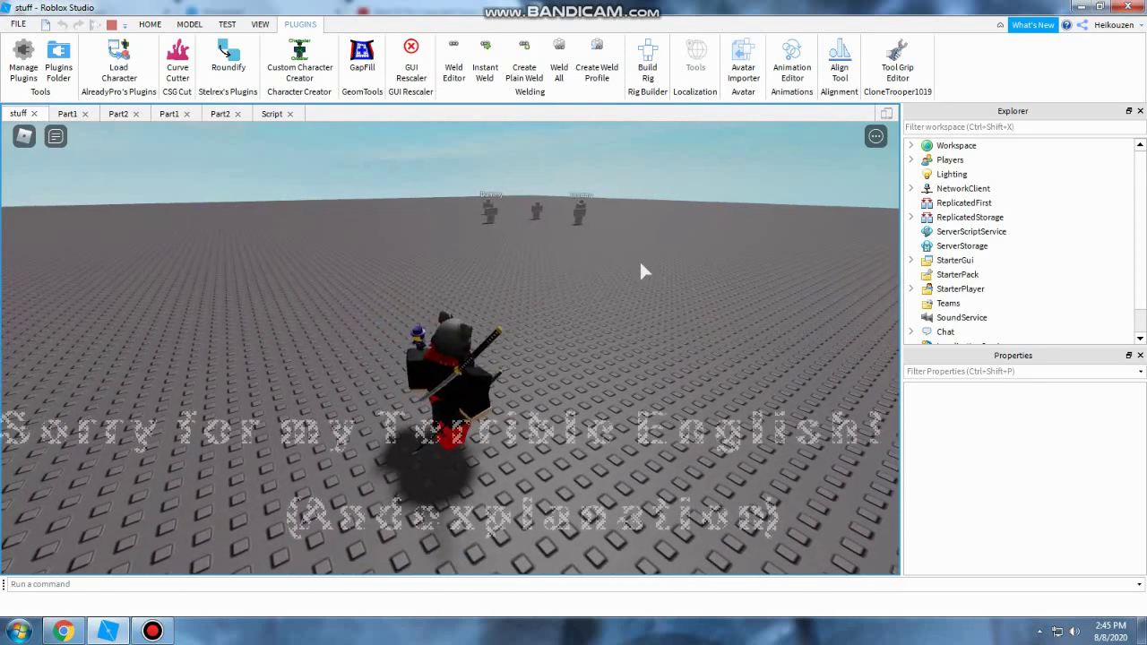
- Walk toward the dummies in the playtest and throw fireballs at them
key("w")
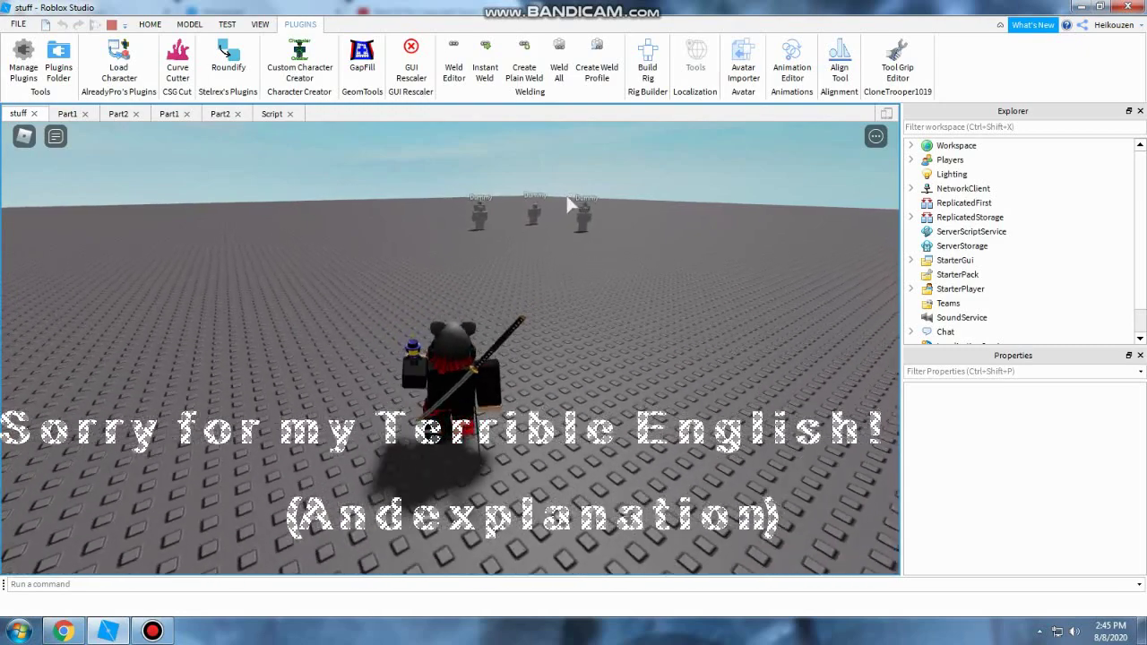
left_click(563, 199)
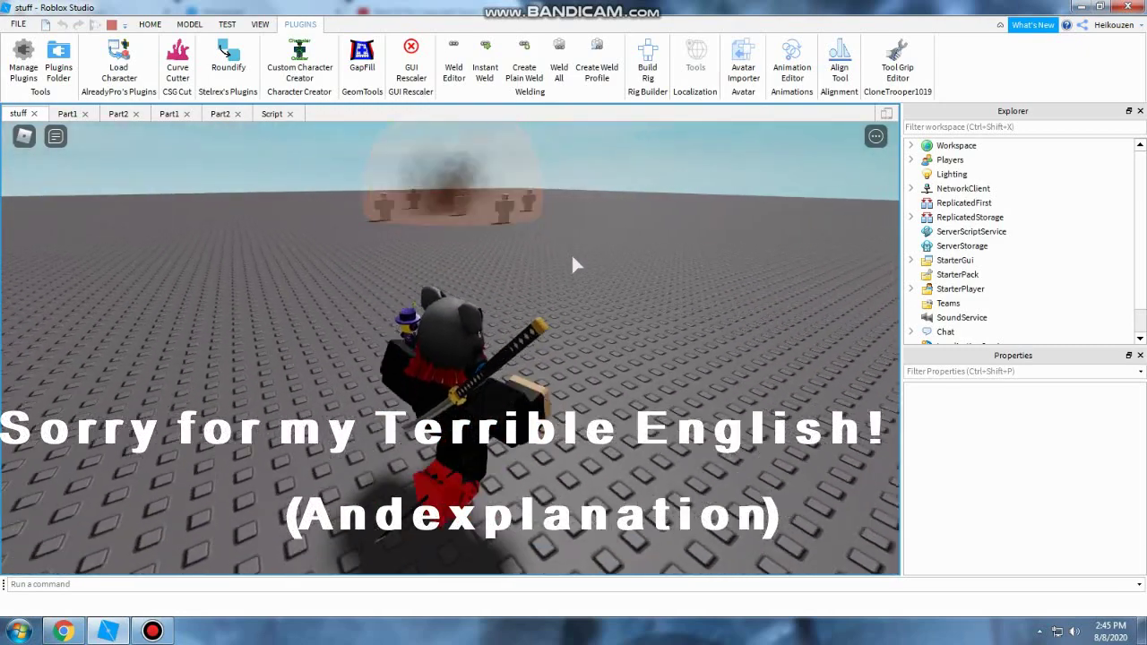
left_click(570, 252)
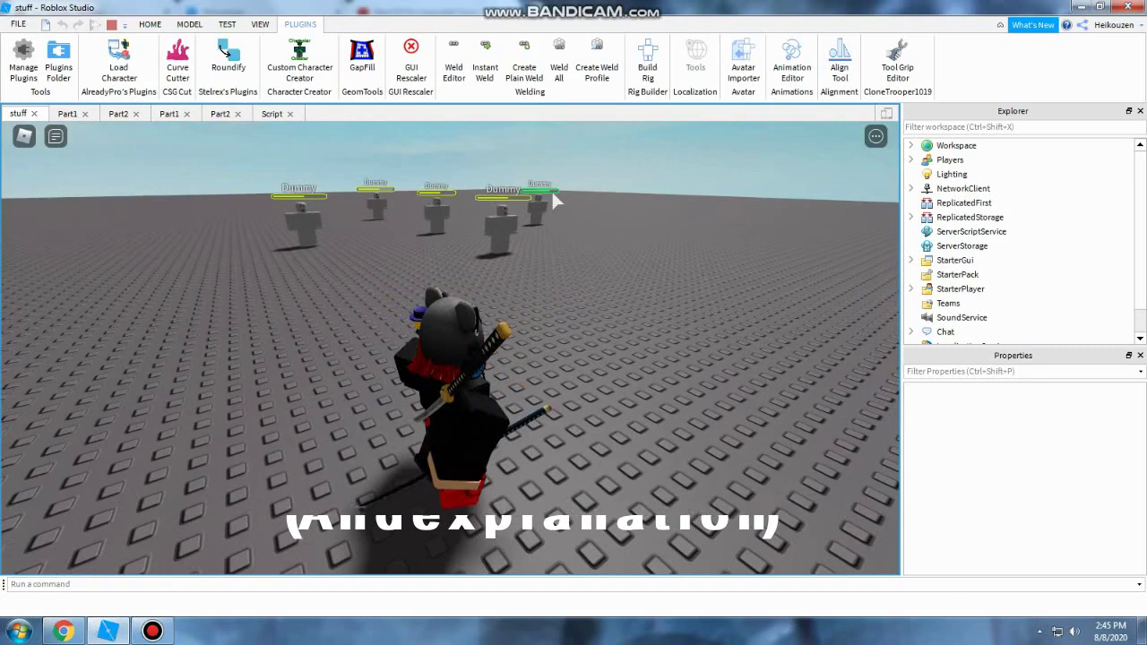
left_click(491, 195)
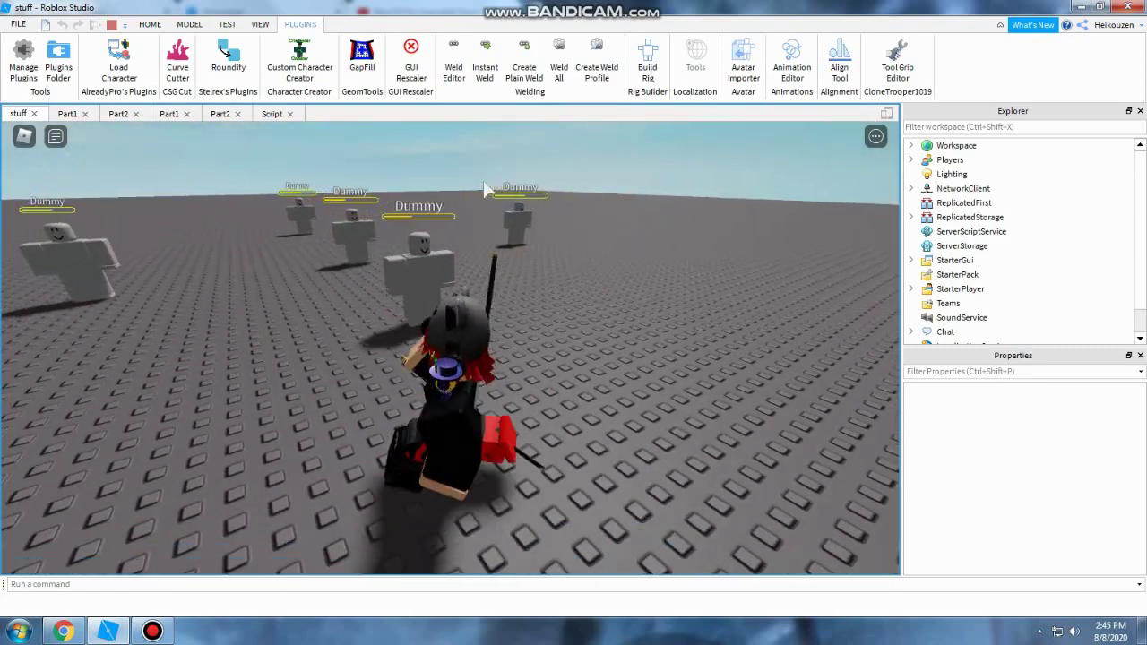
right_click_drag(485, 188, 375, 200)
left_click(375, 200)
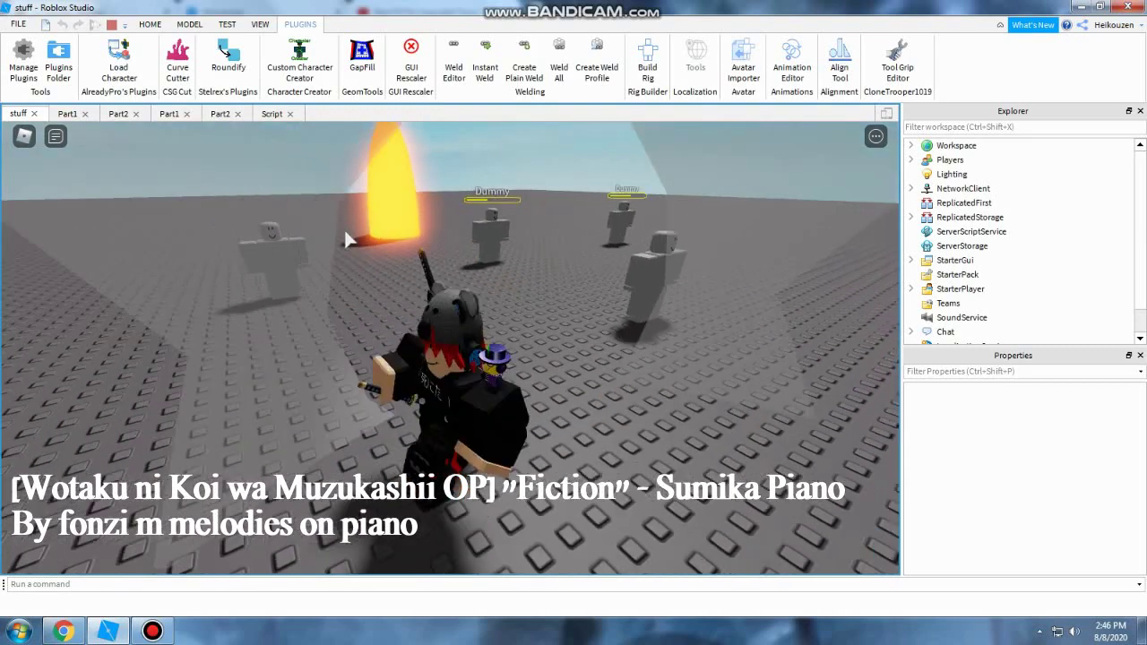
key("a")
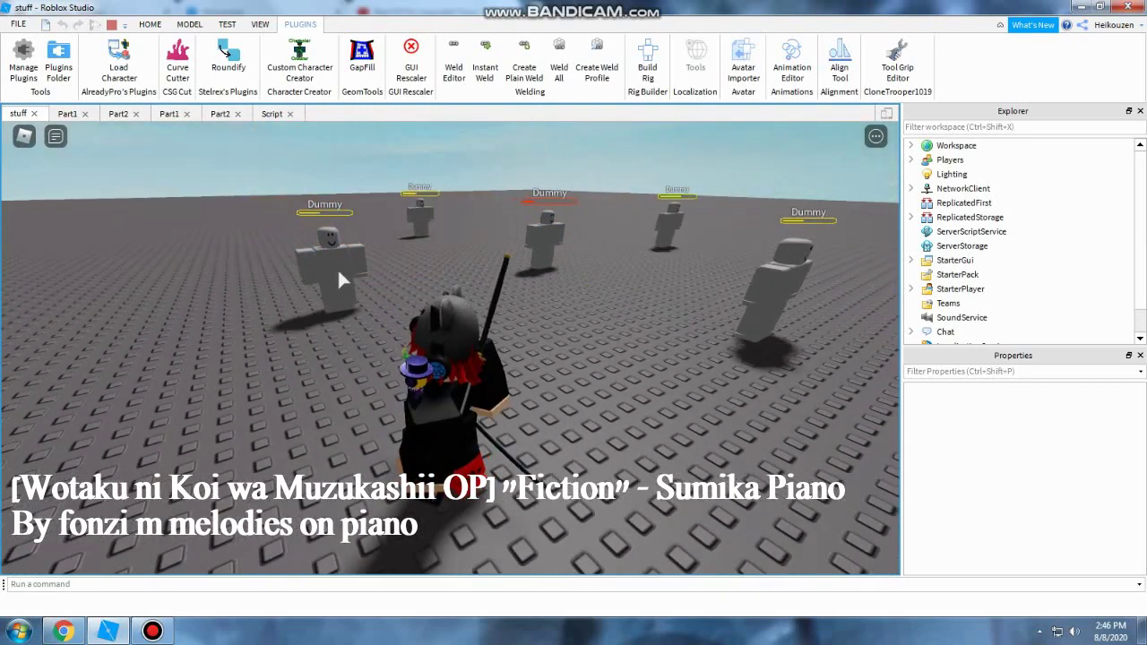
left_click(310, 240)
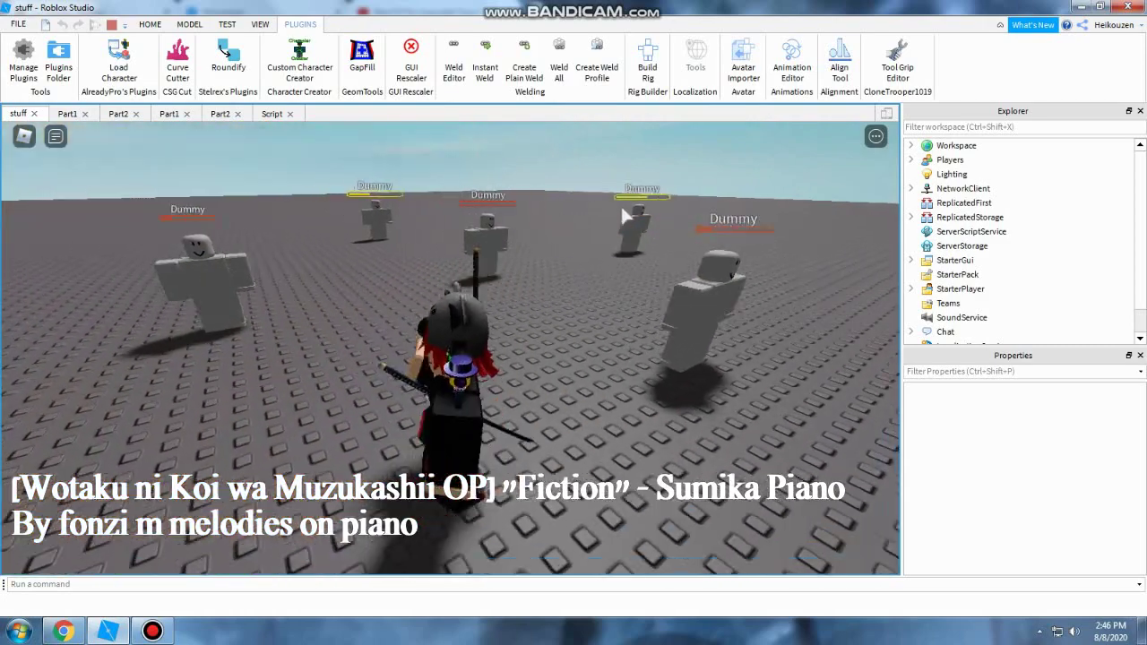
- Throw a few more fireballs, stop the playtest, and show the hidden tray icons
left_click(666, 211)
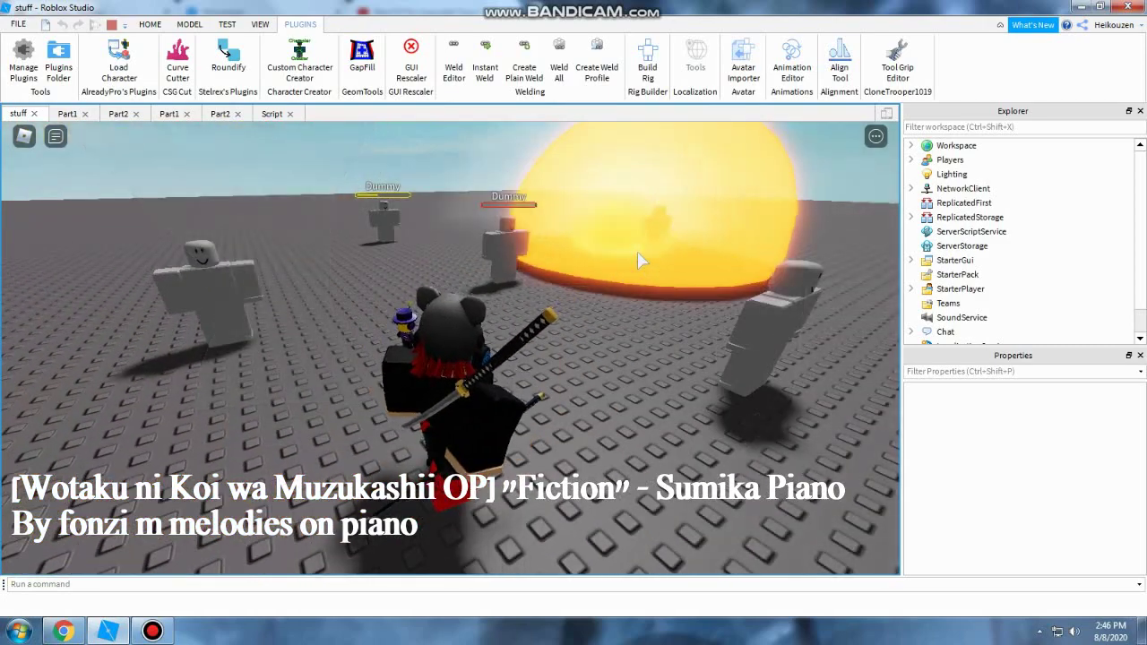
right_click_drag(640, 260, 594, 215)
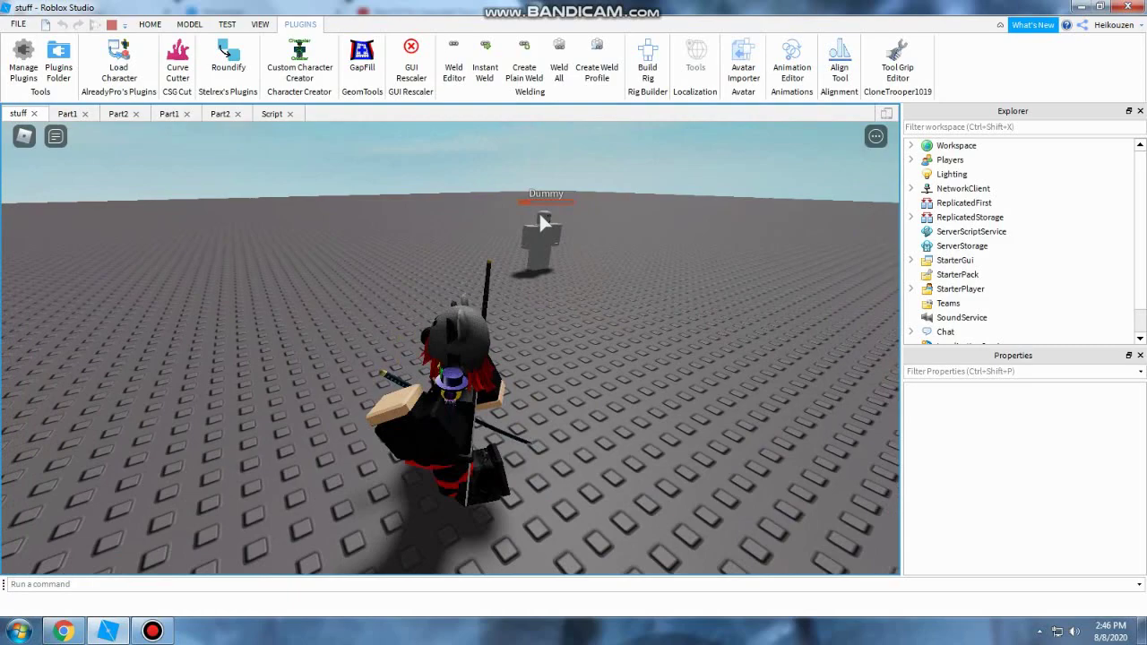
left_click(595, 213)
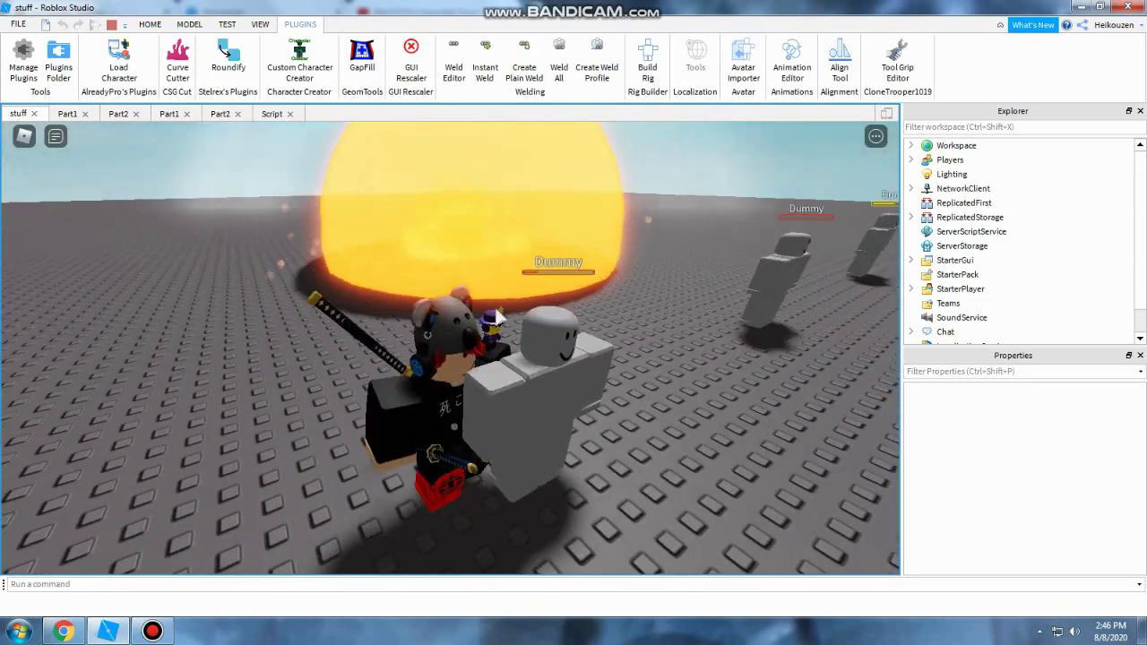
right_click_drag(504, 298, 501, 286)
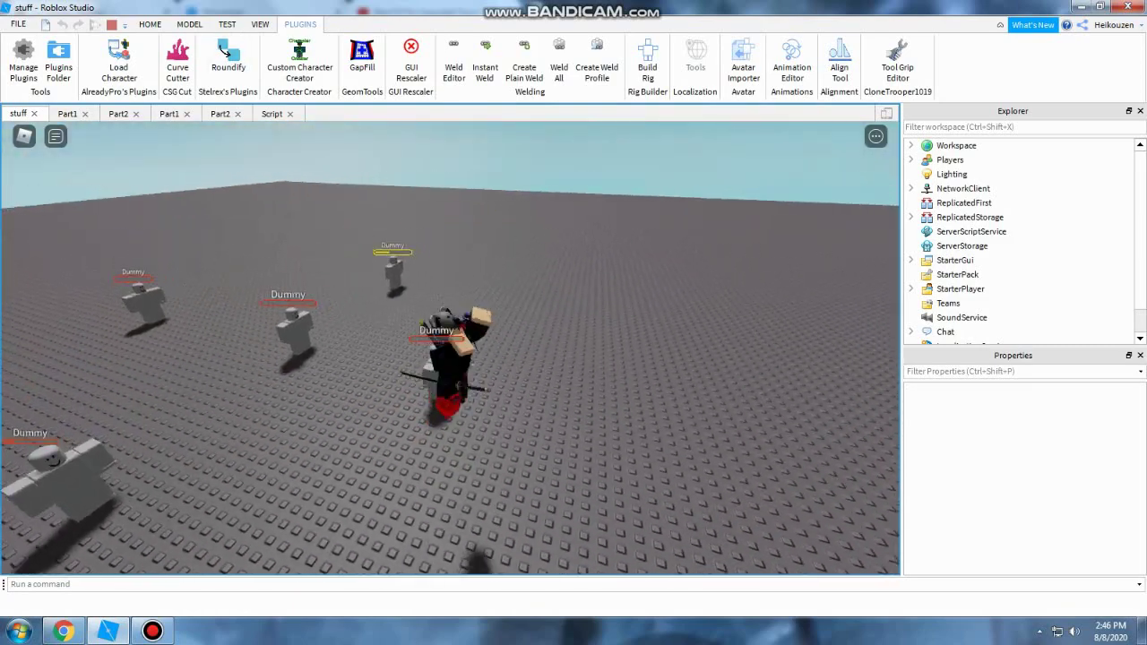
key("s")
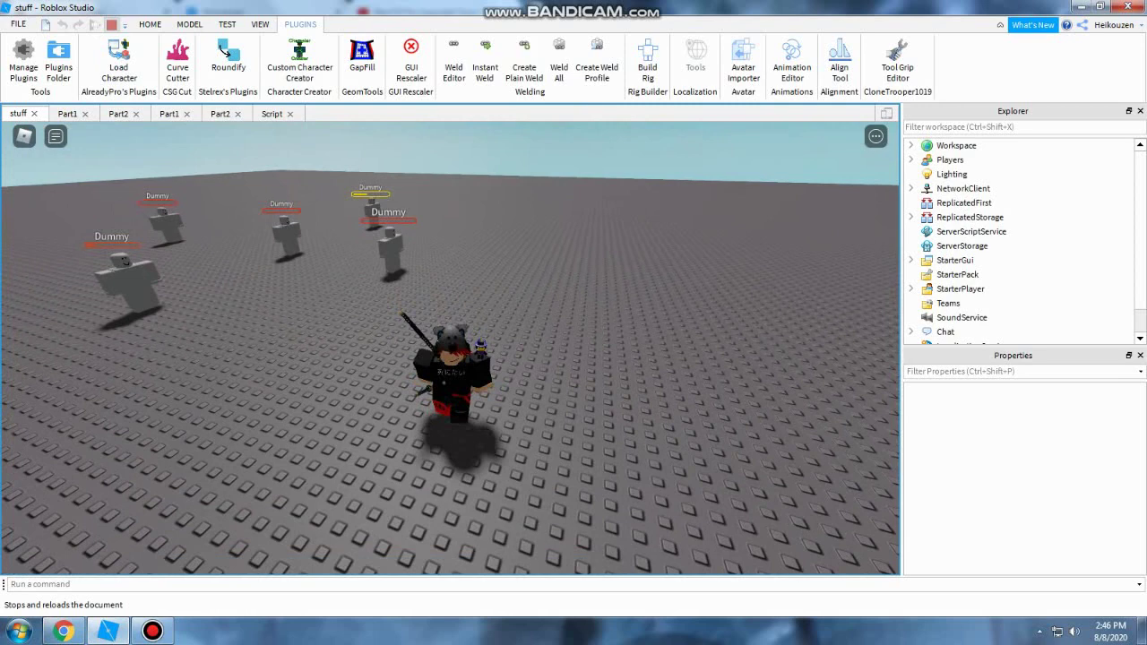
left_click(111, 25)
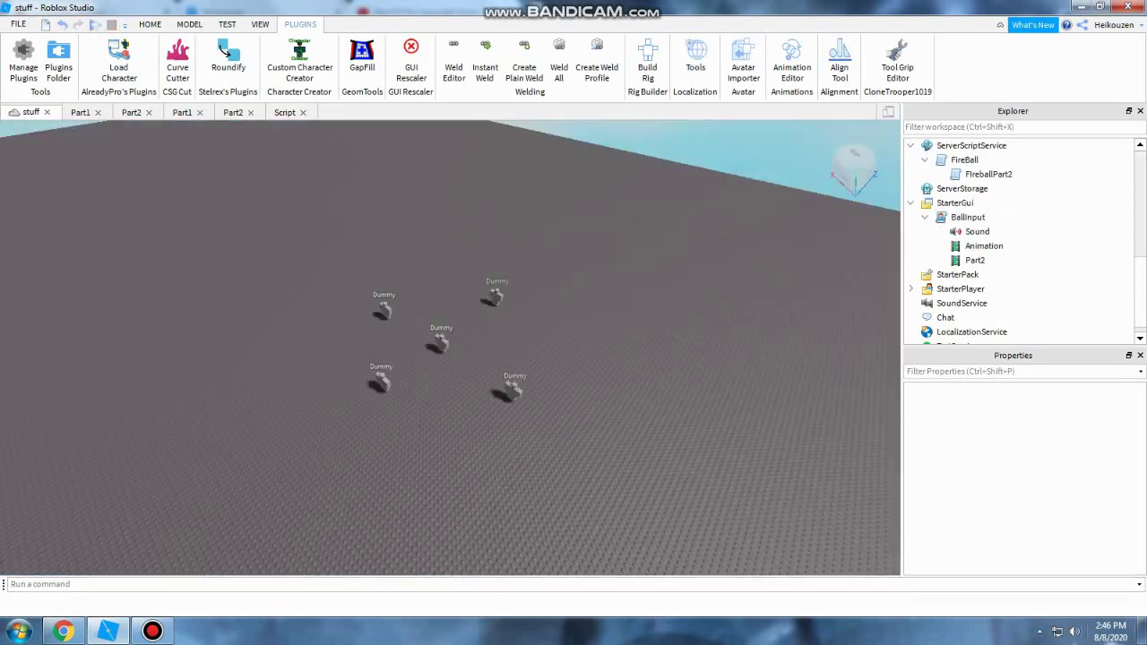
left_click(1040, 631)
double_click(1061, 534)
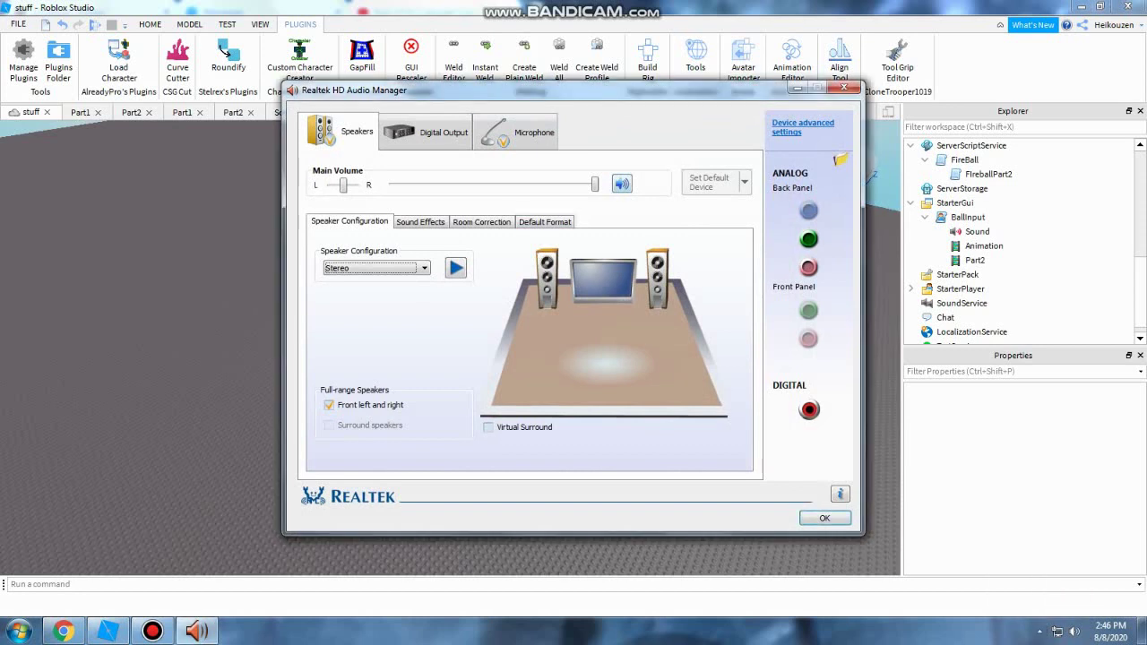
left_click(516, 132)
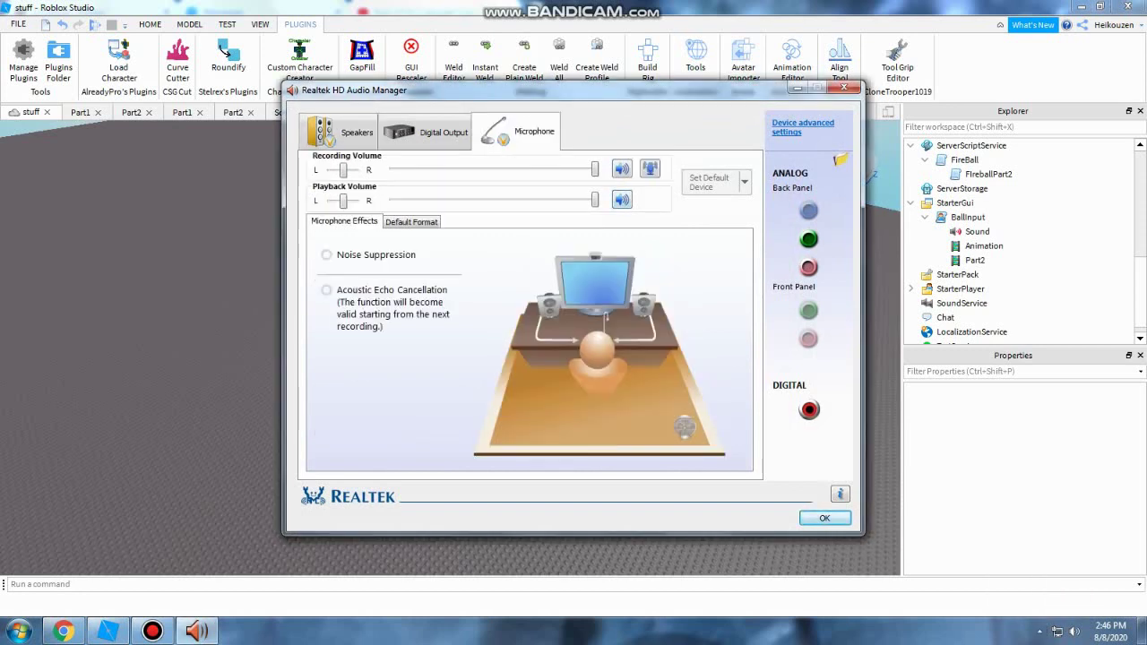
left_click(650, 168)
left_click(740, 279)
left_click(844, 87)
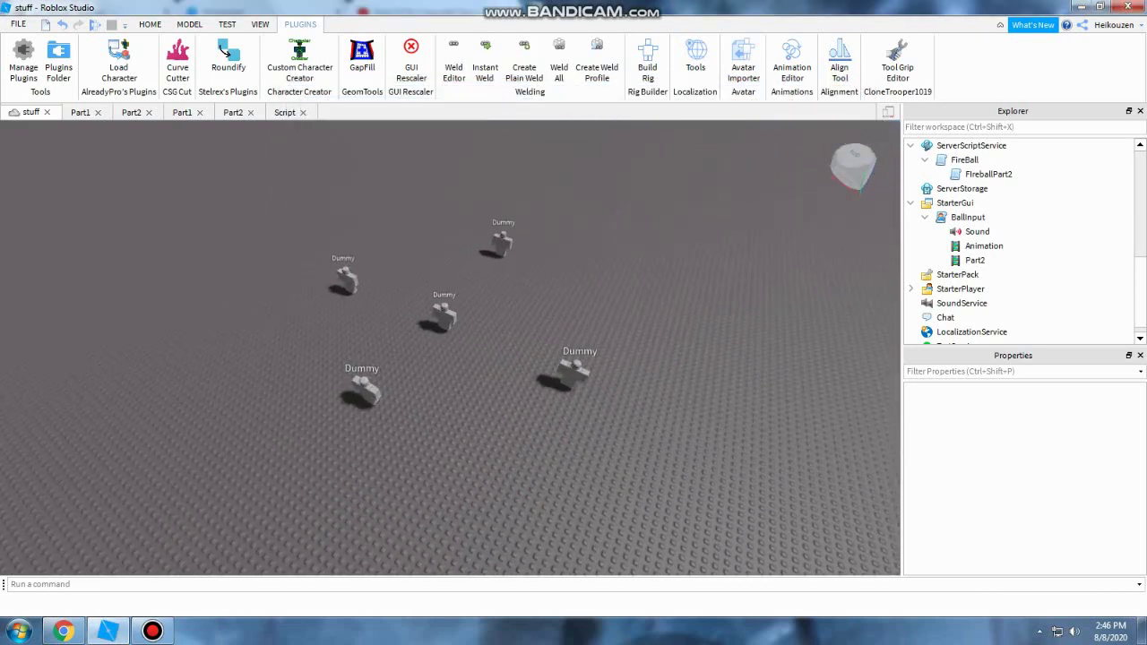
- Fly the camera around the dummies with WASD
right_click_drag(448, 359, 448, 305)
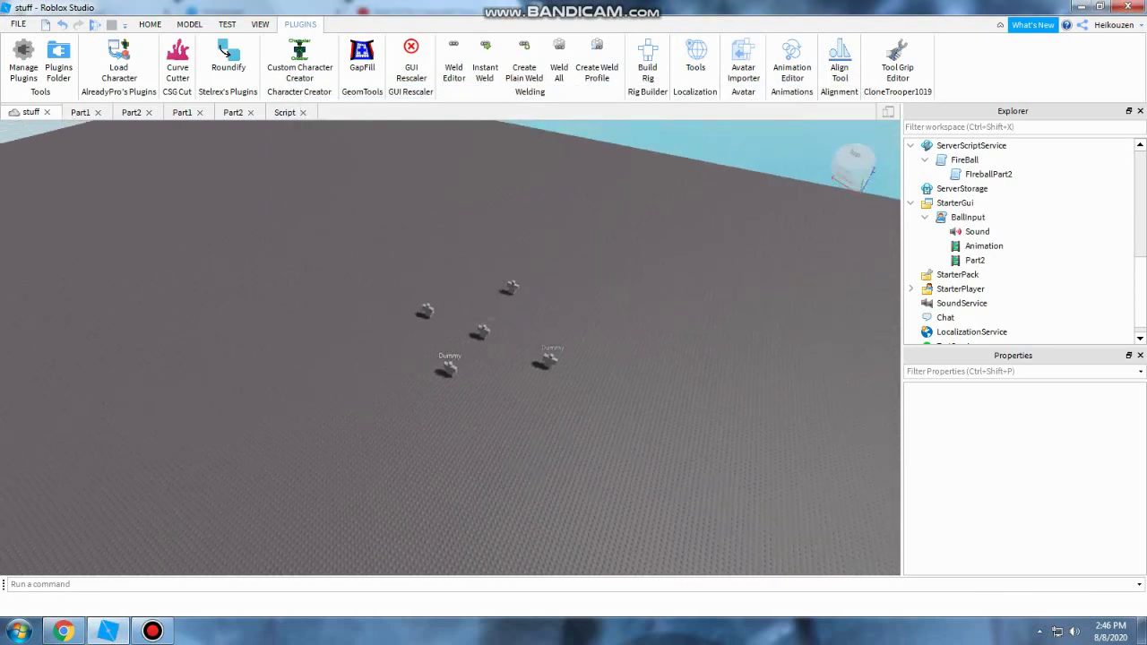
key("d")
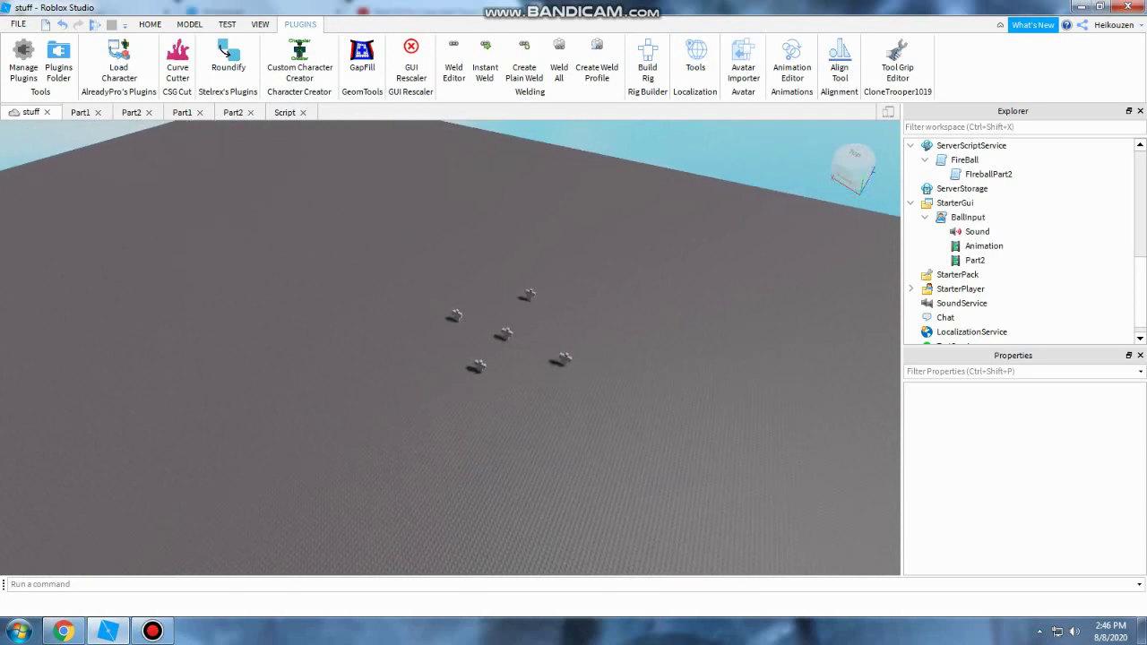
key("w")
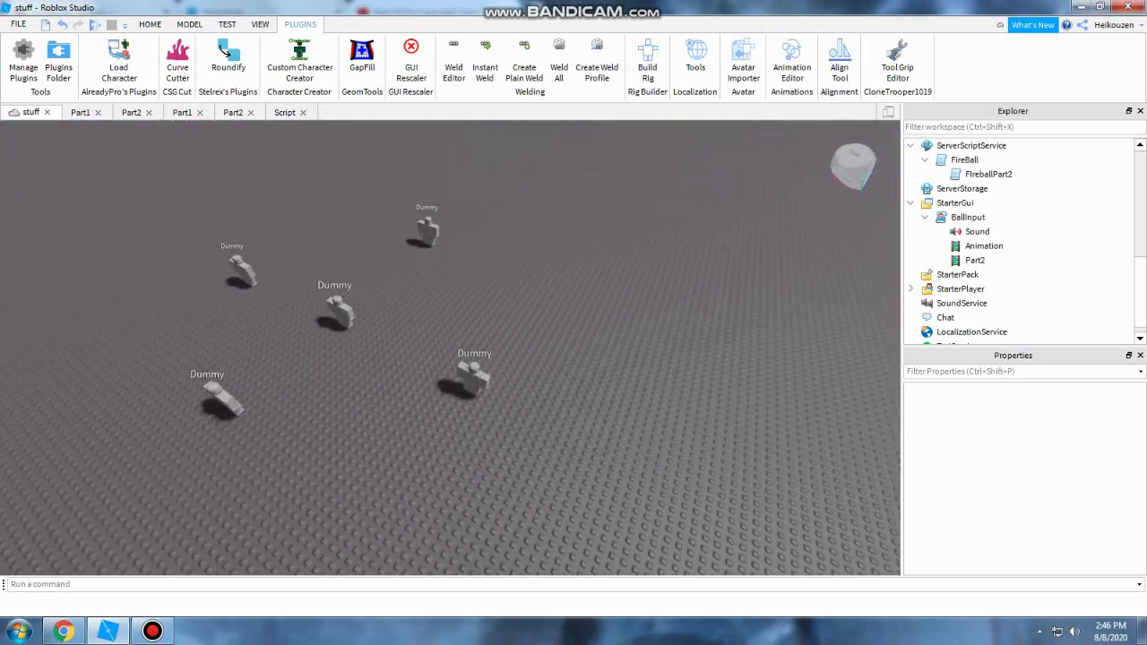
key("s")
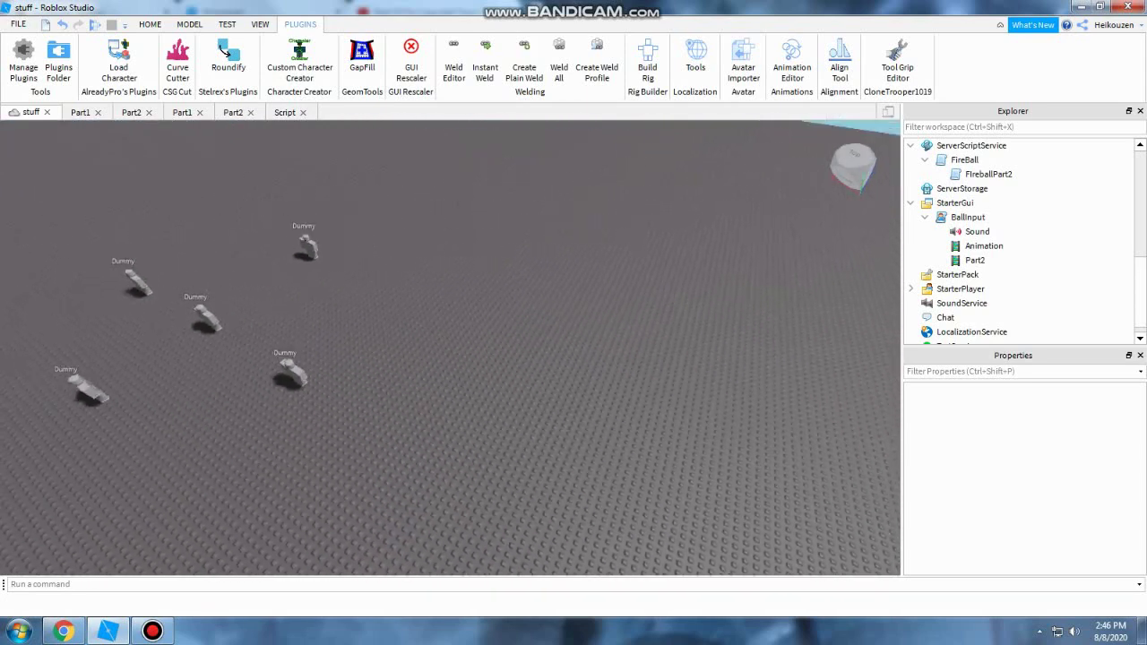
key("w")
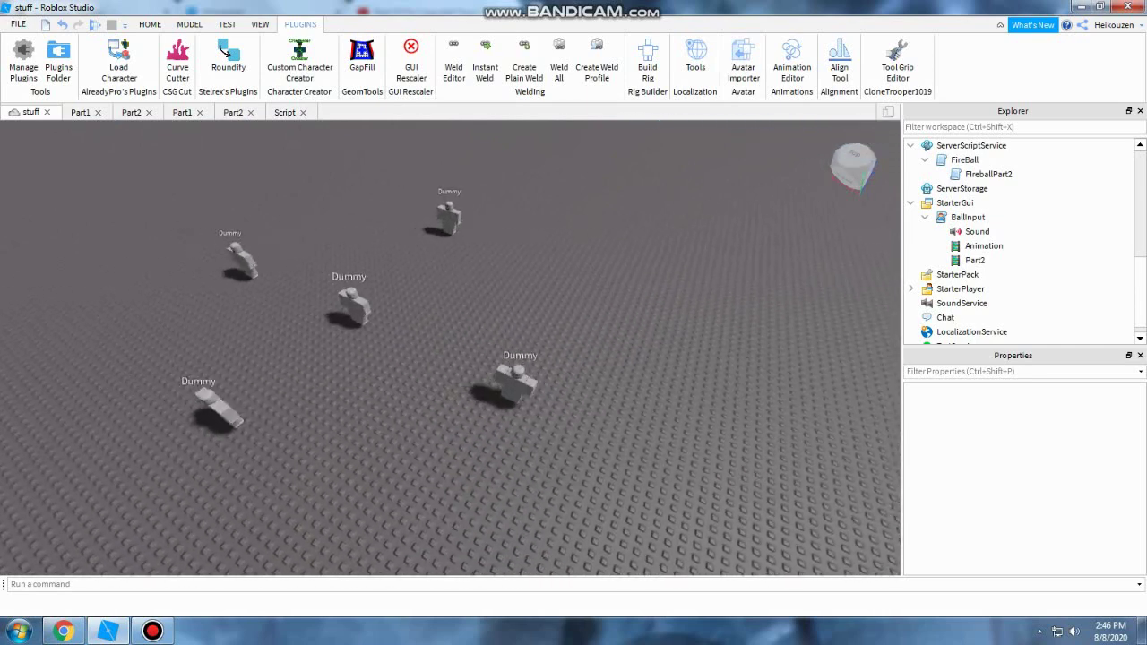
- Bring up the Part1 script and pick BallInput in Explorer
left_click(80, 112)
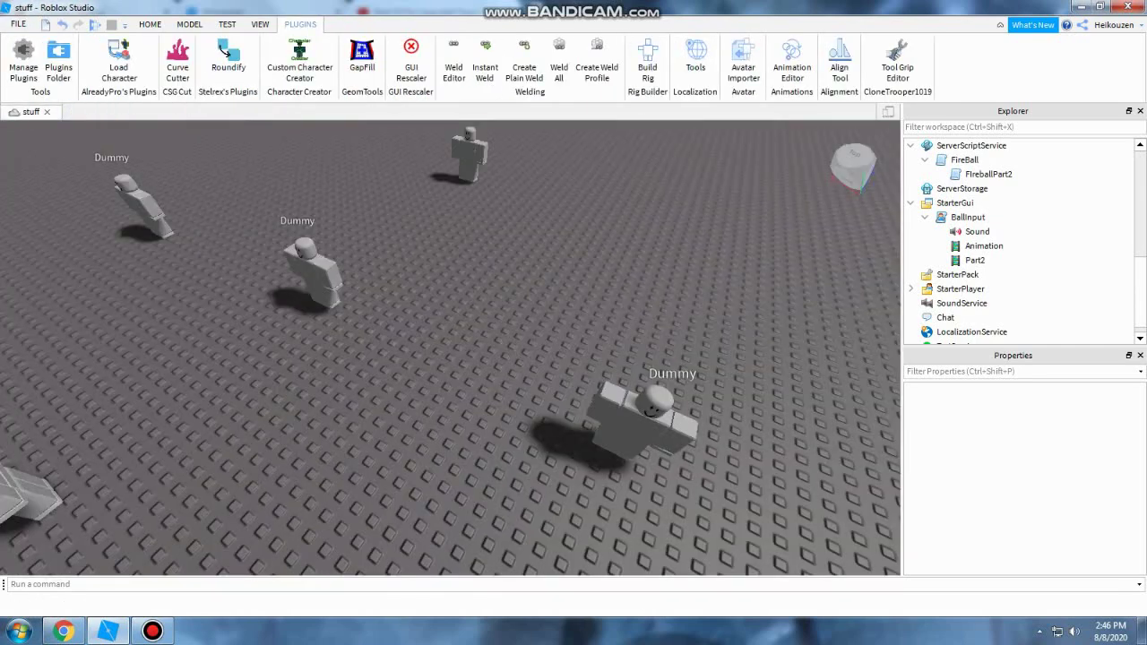
scroll(985, 242, "down", 1)
left_click(977, 217)
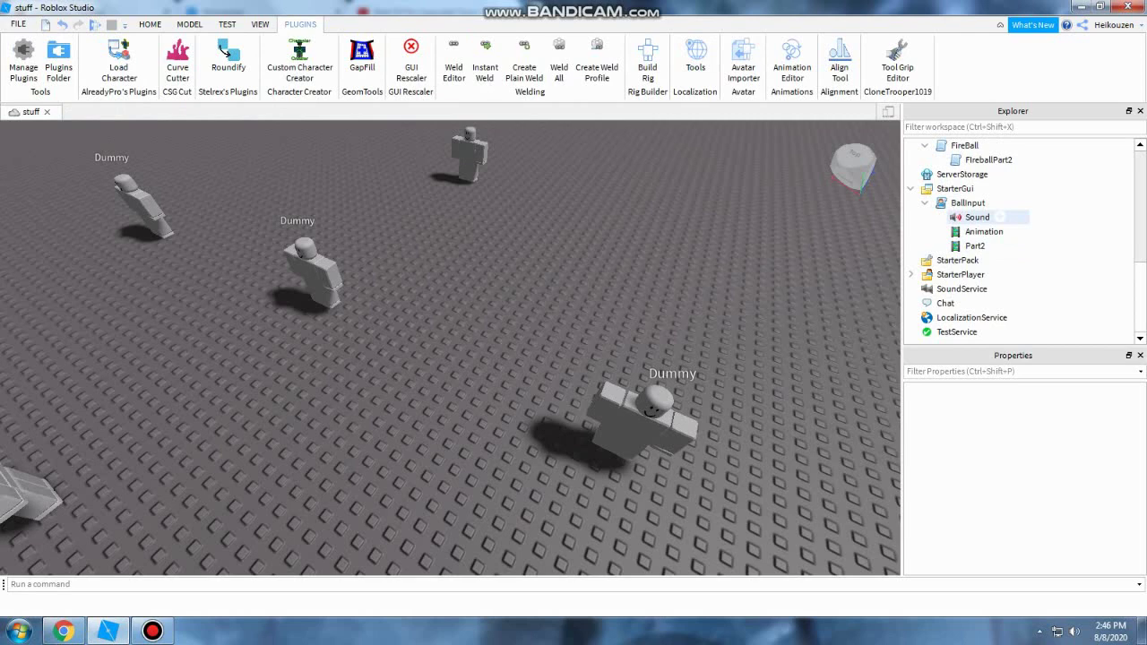
- Open BallInput and highlight the key-press handler block, lines 7–20
double_click(968, 202)
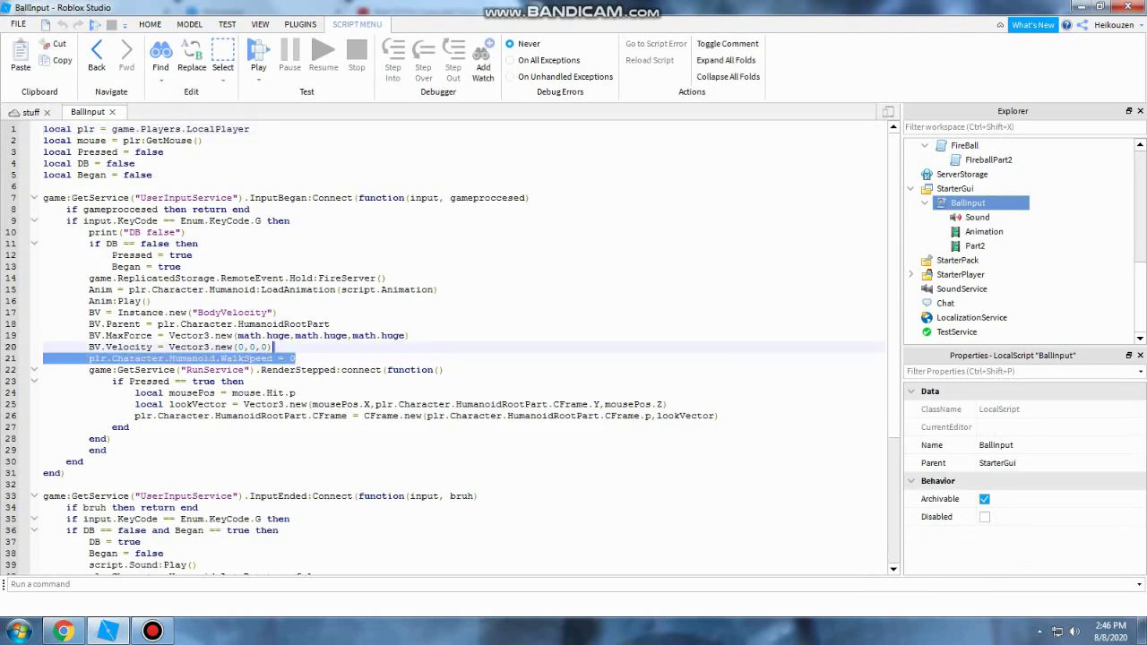
left_click_drag(186, 208, 182, 266)
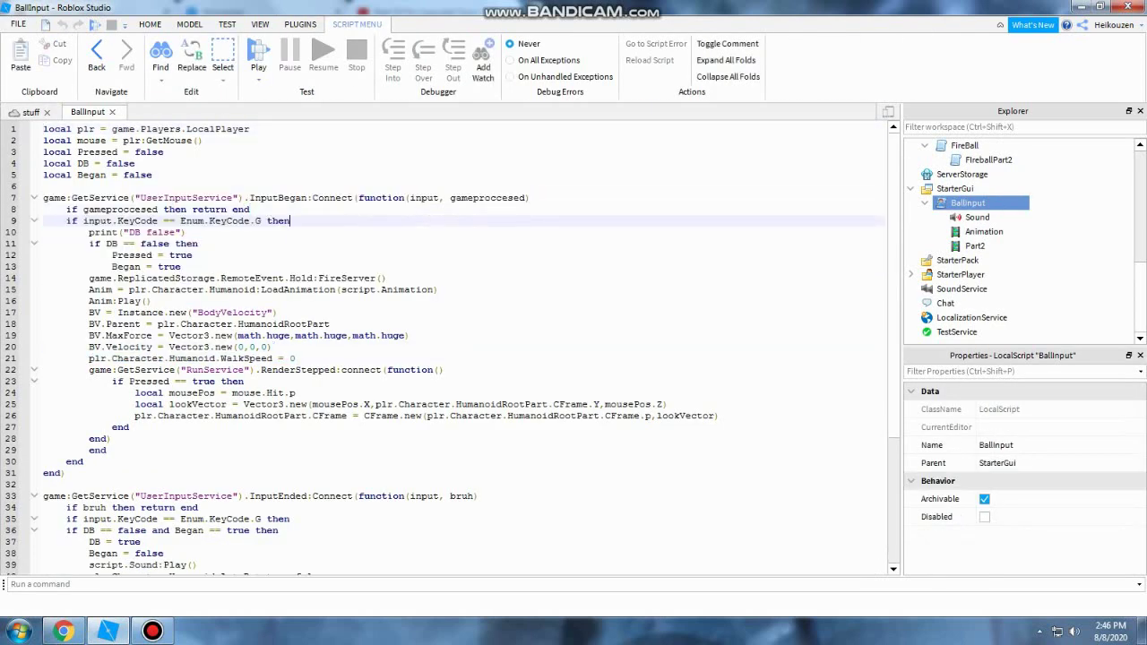
left_click(182, 266)
mouse_move(43, 198)
left_mouse_down()
mouse_move(271, 346)
mouse_move(84, 462)
mouse_move(245, 381)
left_mouse_up()
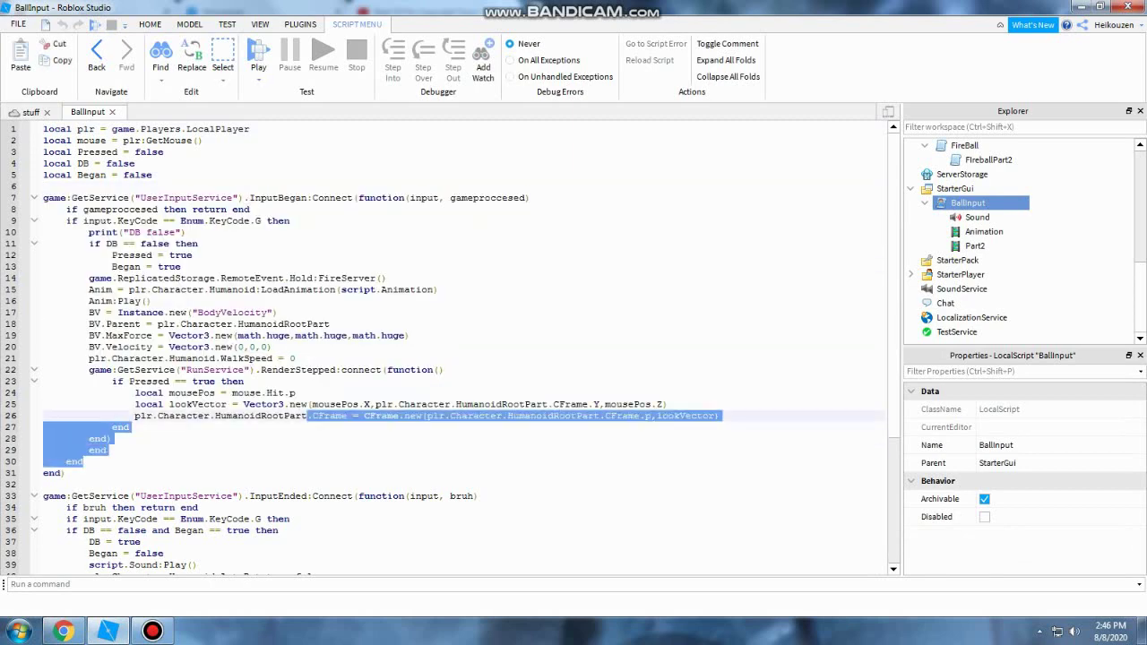
left_click(110, 438)
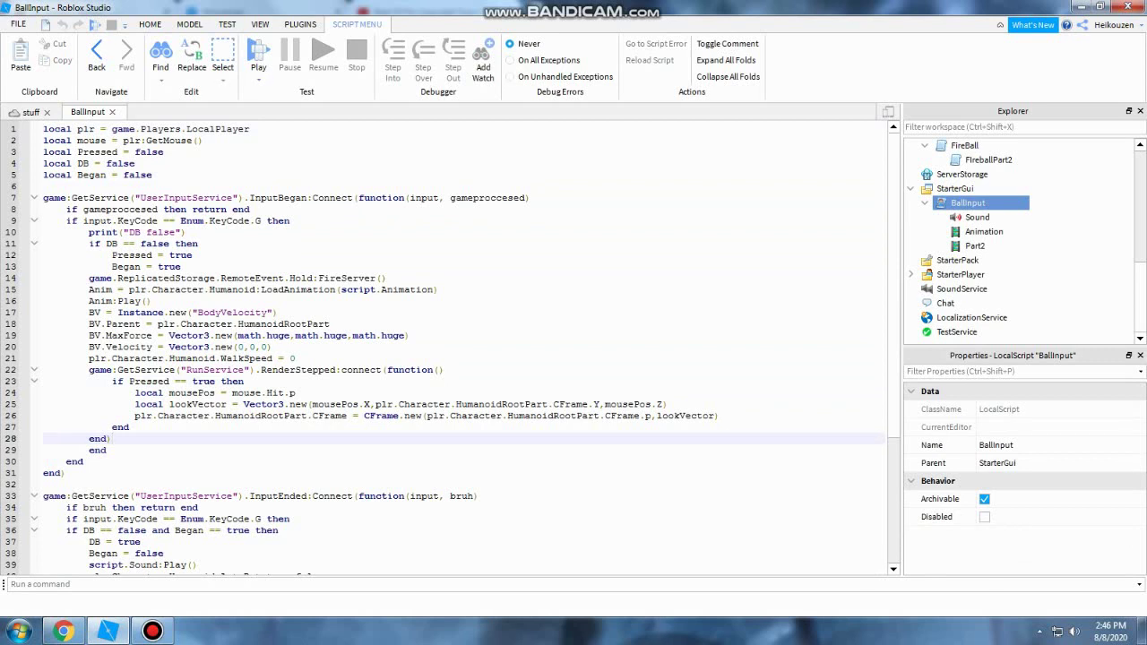
- Highlight the G key check on line 9, then select the hold code, lines 14–28
left_click_drag(43, 197, 116, 220)
left_click_drag(289, 221, 86, 220)
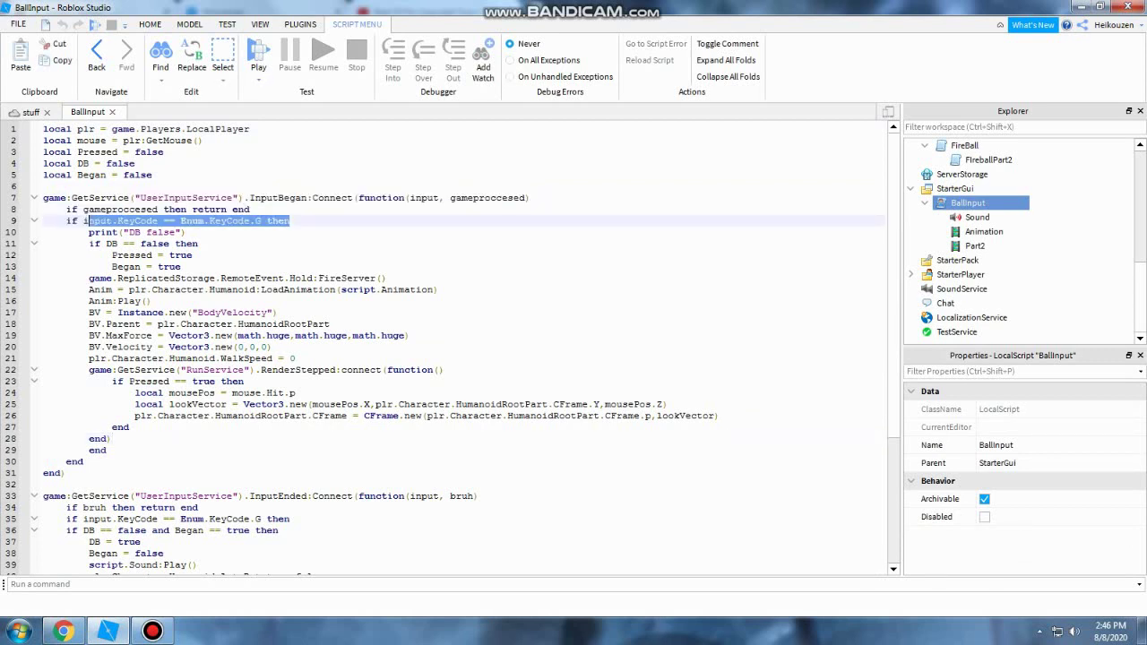
left_click(65, 220)
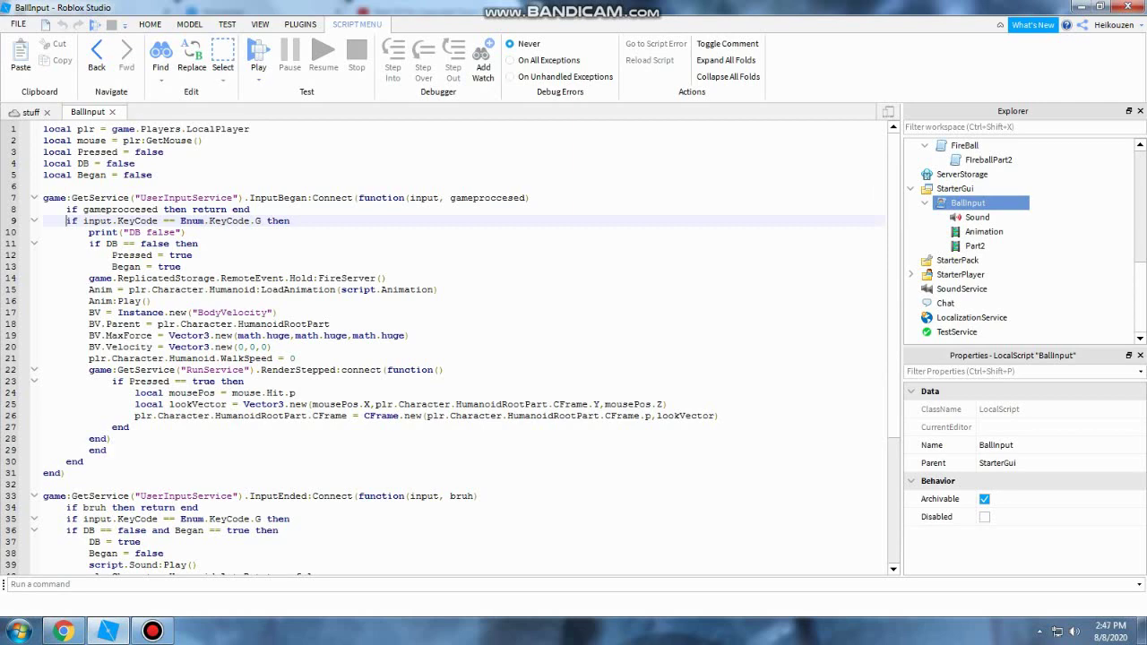
left_click_drag(43, 277, 110, 438)
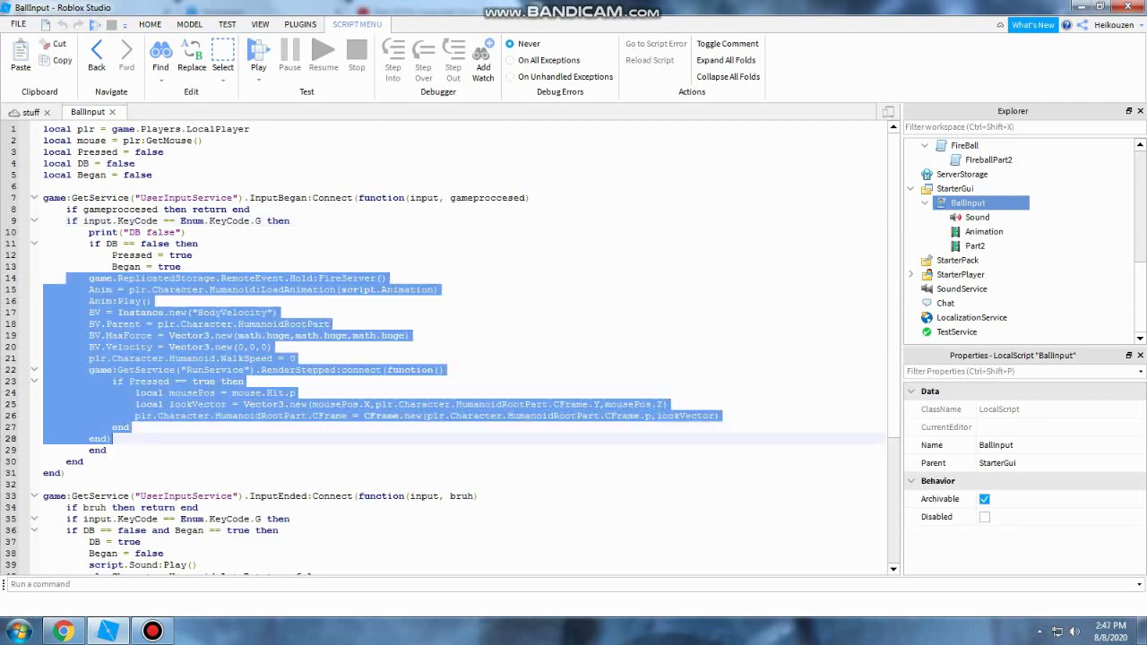
left_click(110, 438)
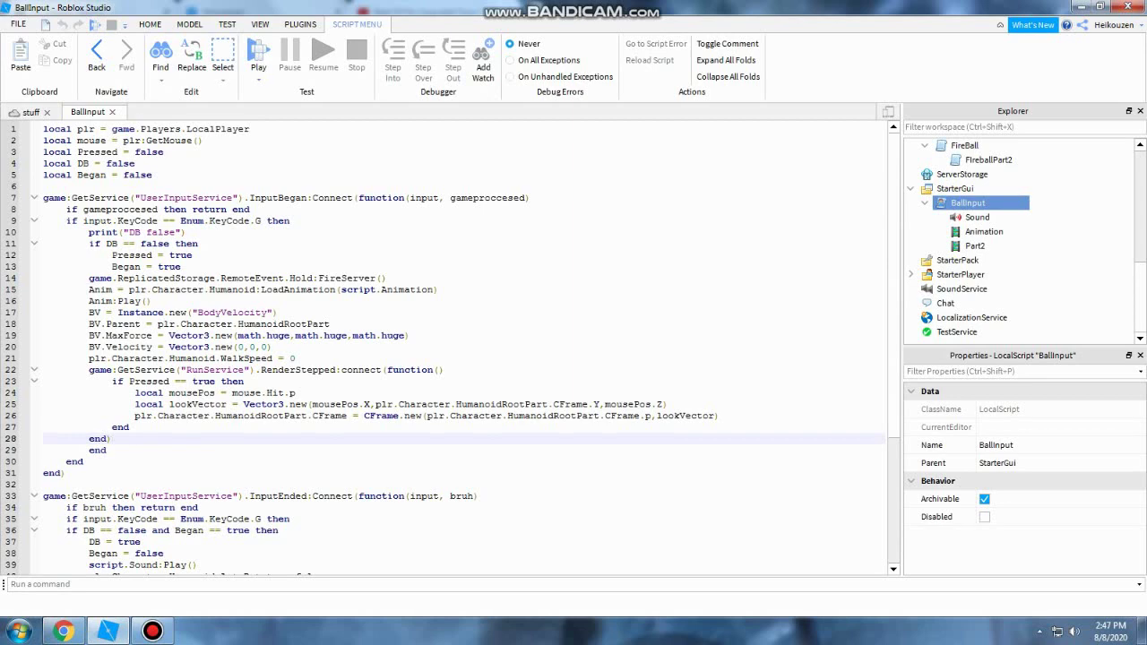
left_click_drag(43, 278, 110, 438)
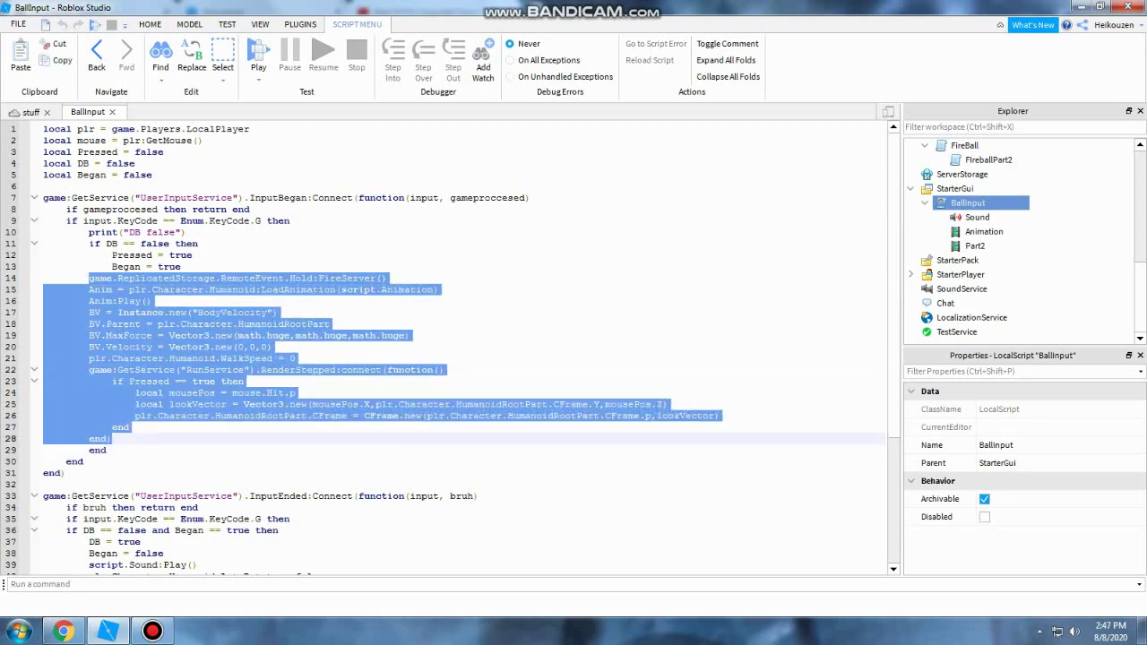
- Indent lines 14–28 one level and review the RenderStepped mouse-facing loop
key("Tab")
left_click(133, 438)
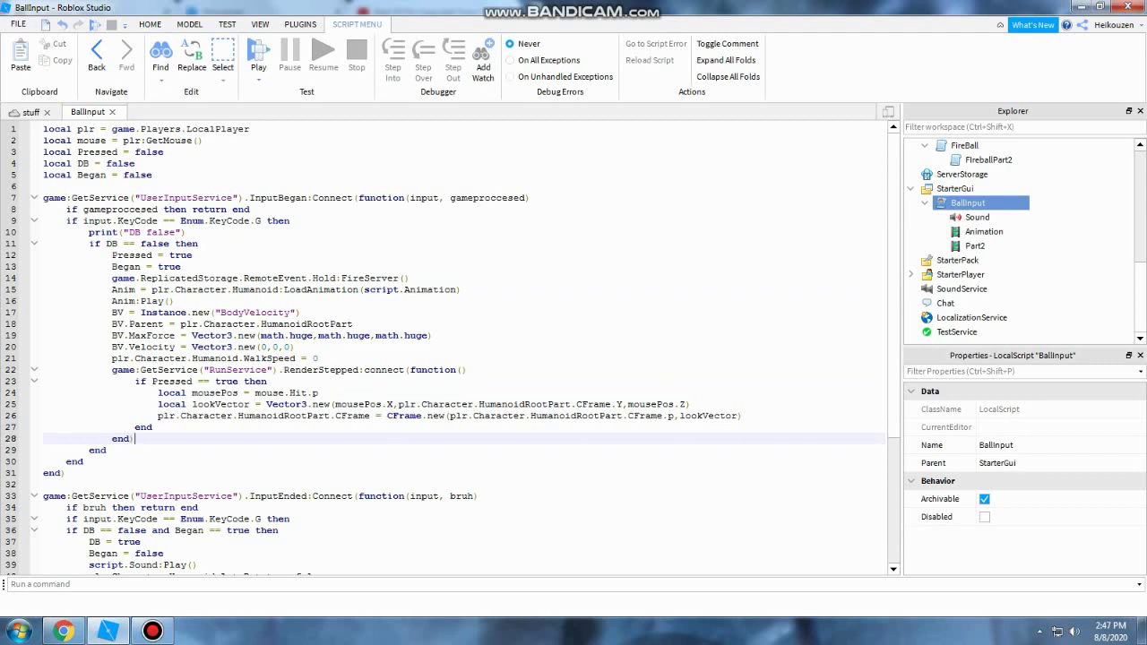
mouse_move(466, 369)
left_mouse_down()
mouse_move(269, 393)
mouse_move(152, 426)
left_mouse_up()
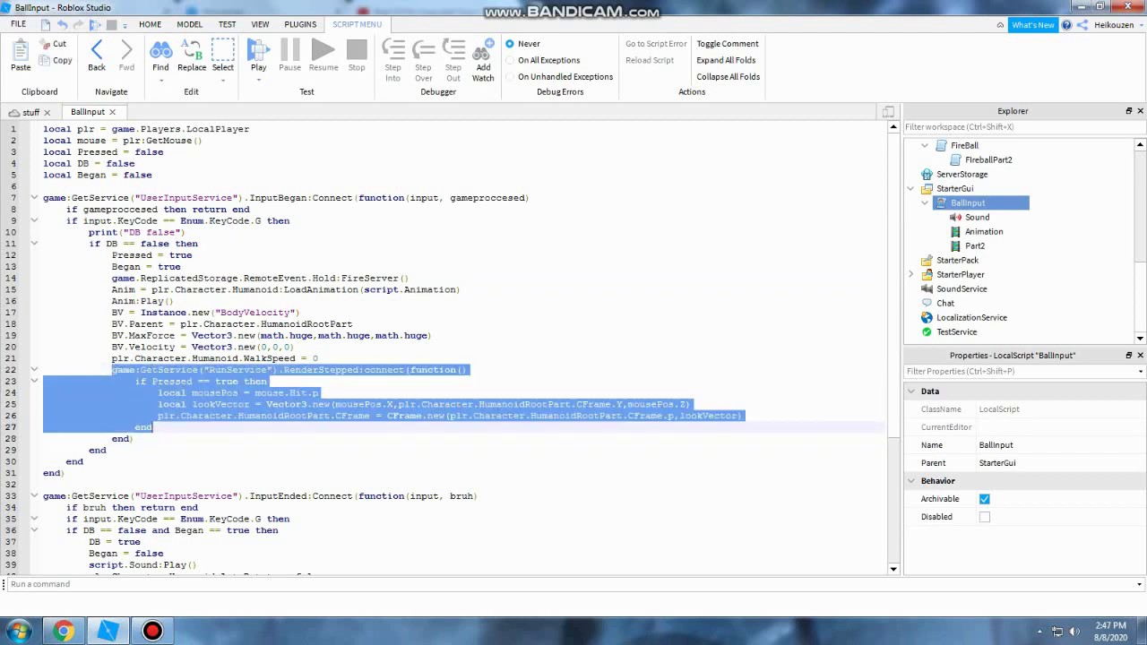
left_click(153, 427)
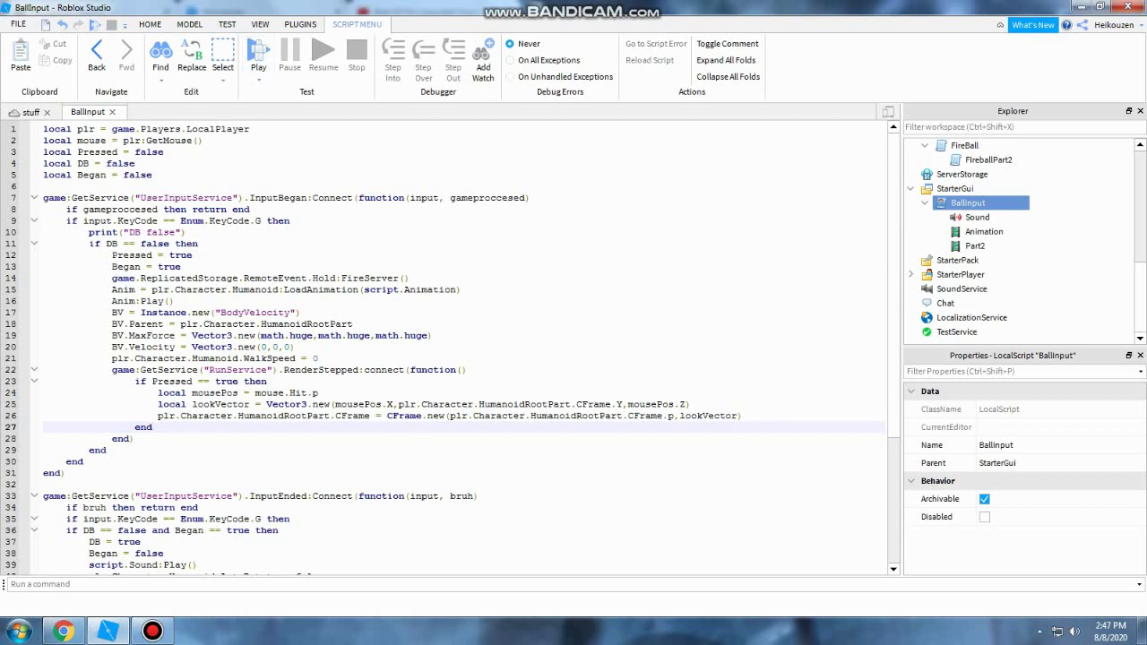
left_click_drag(466, 370, 690, 416)
left_click(744, 416)
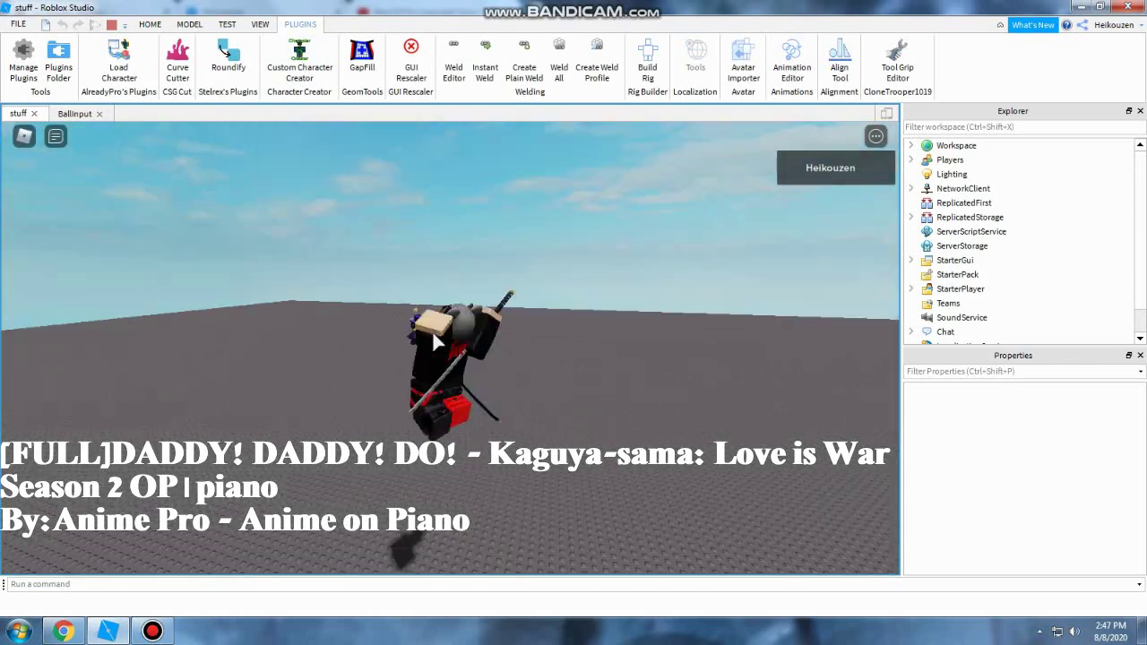
- Throw two fireballs at the dummies in the playtest, then stop it with Shift+F5
right_click_drag(432, 329, 462, 227)
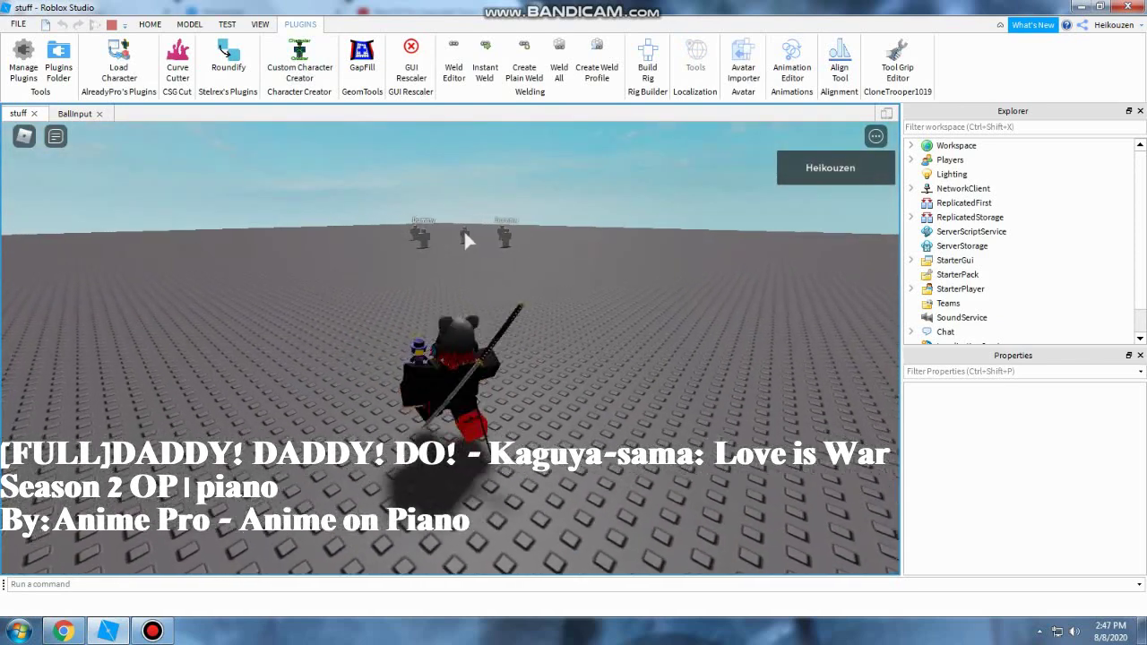
left_click(462, 227)
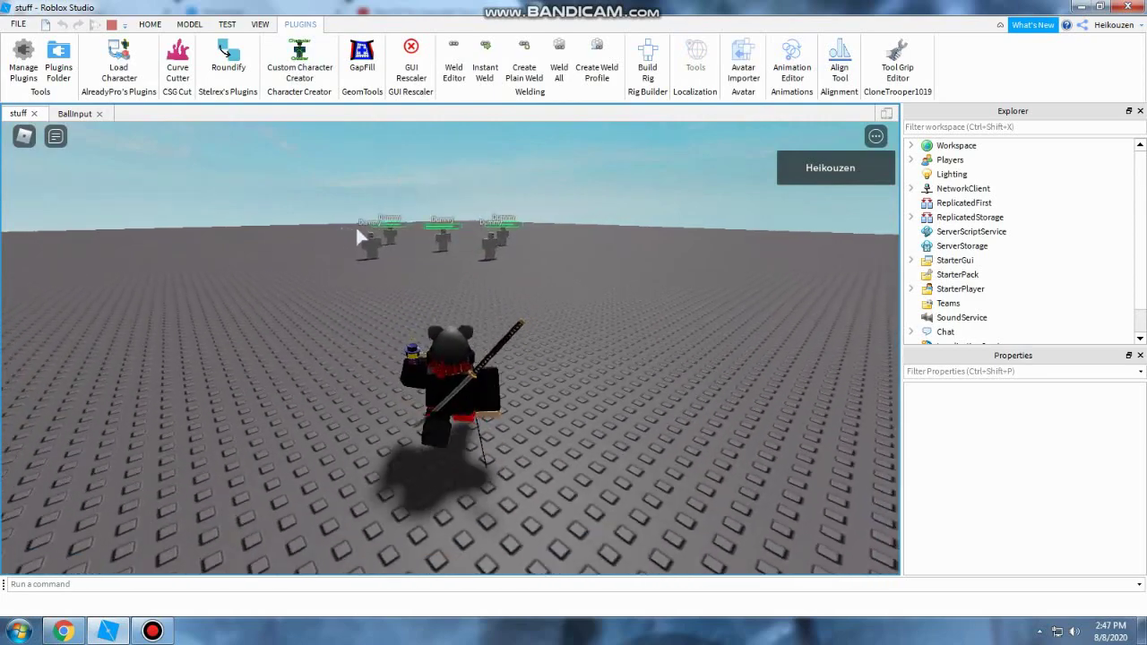
key("e")
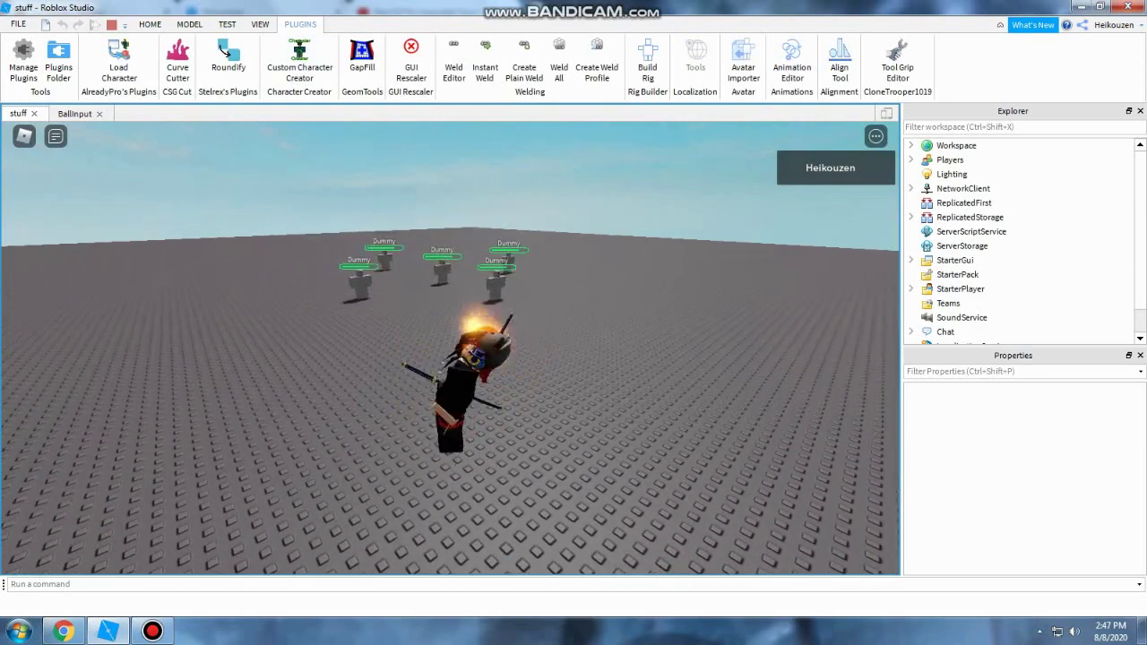
right_click_drag(389, 304, 563, 243)
left_click(562, 243)
key("w")
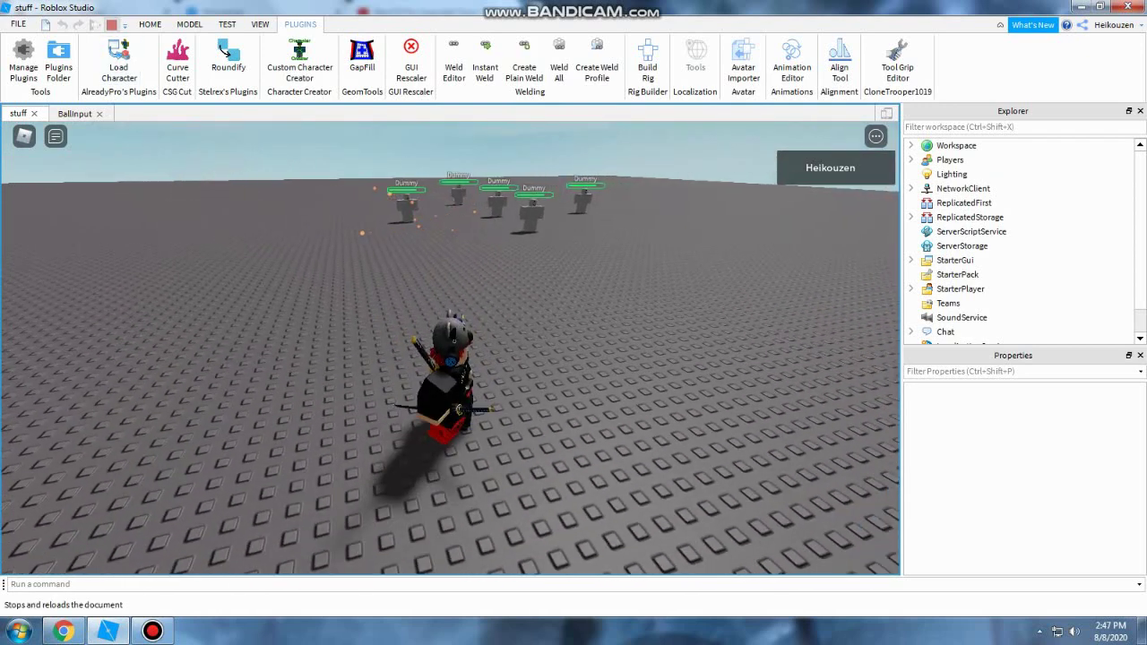
key("shift+F5")
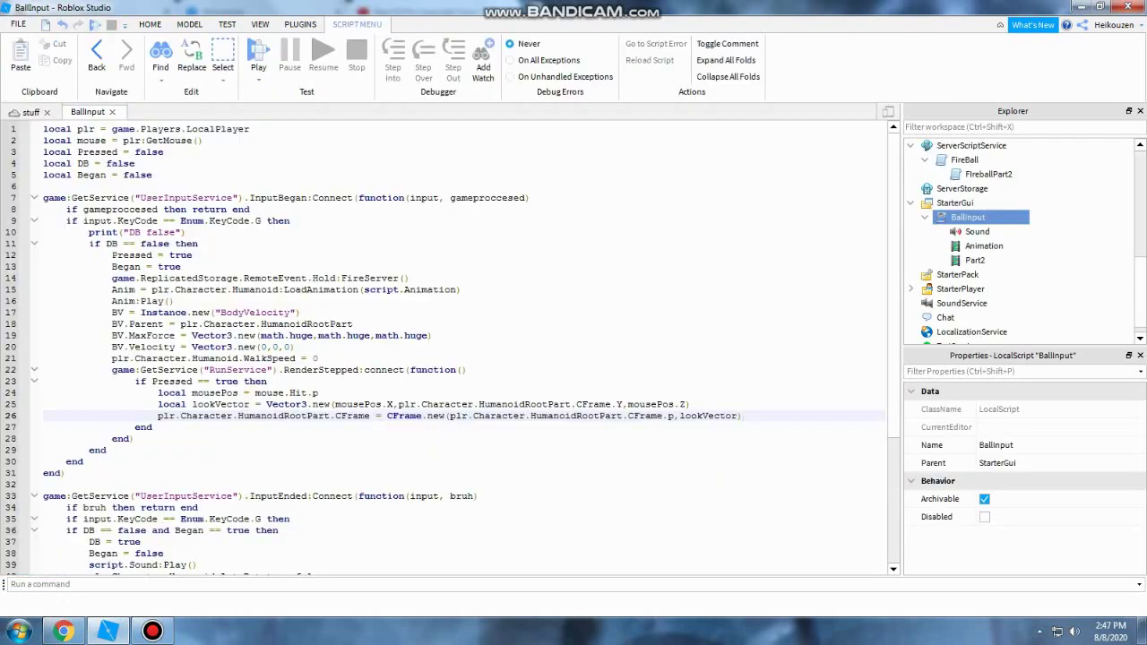
- Select and review the lookVector and character-turning lines 25–26
double_click(171, 404)
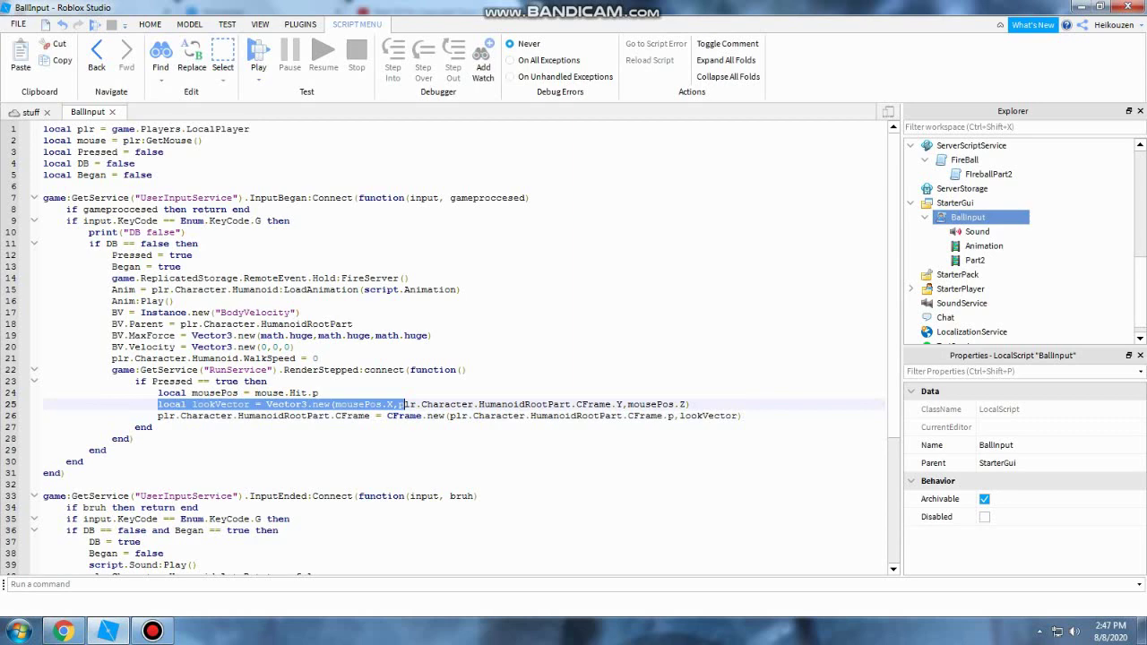
left_click_drag(402, 404, 691, 404)
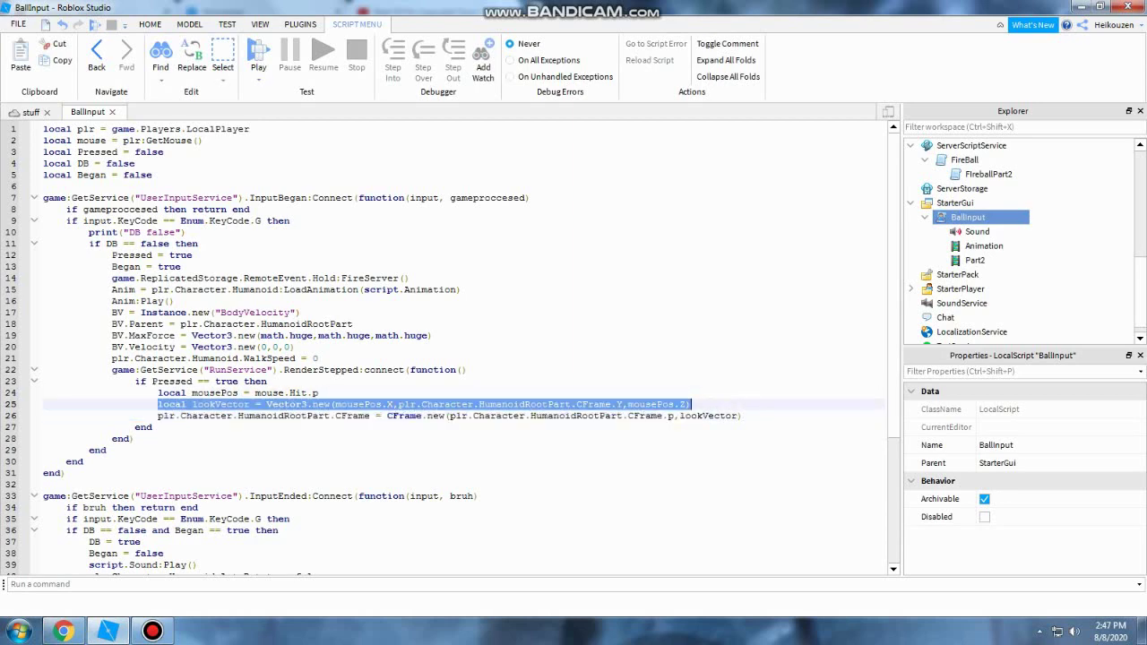
left_click_drag(164, 404, 742, 416)
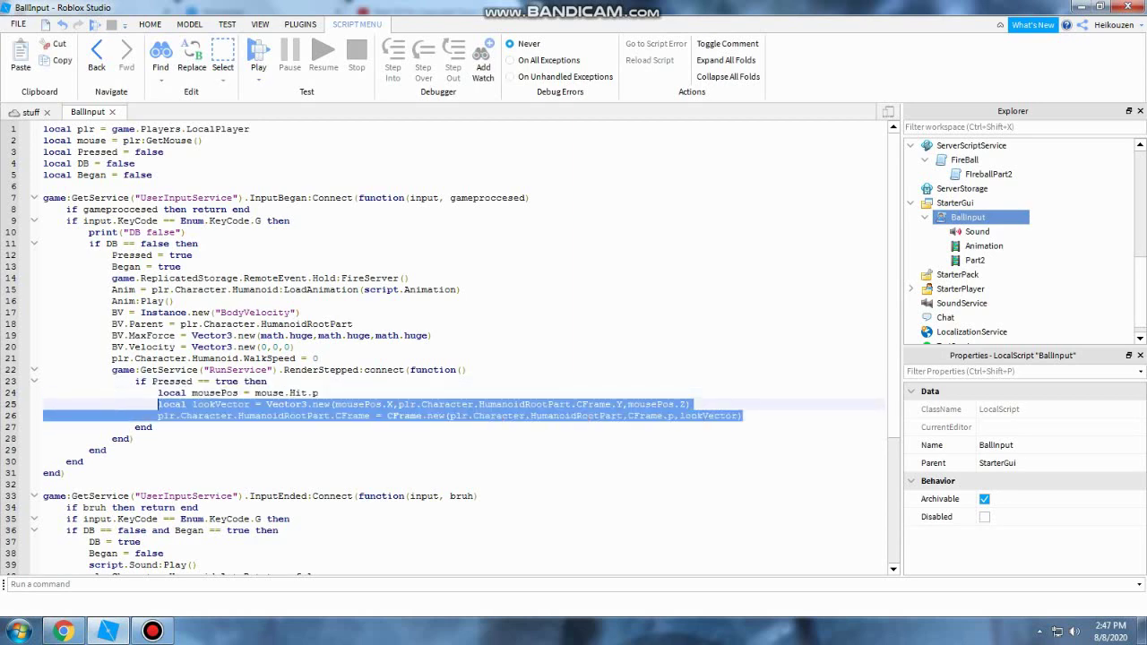
scroll(452, 349, "down", 2)
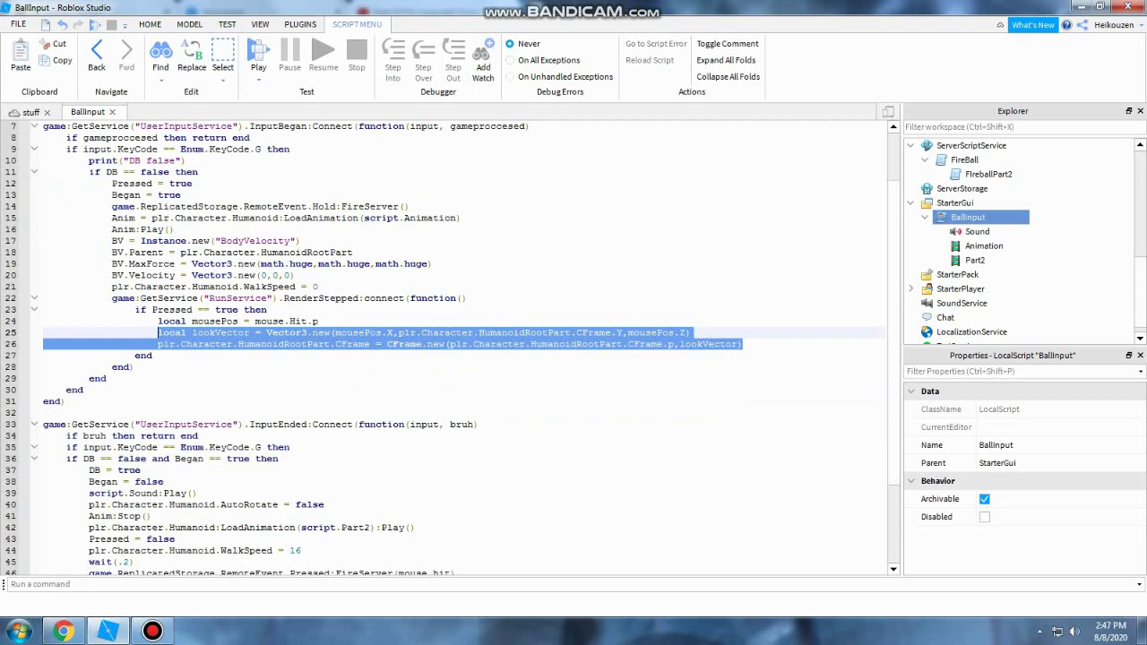
left_click_drag(329, 332, 43, 297)
left_click(186, 332)
scroll(186, 333, "up", 1)
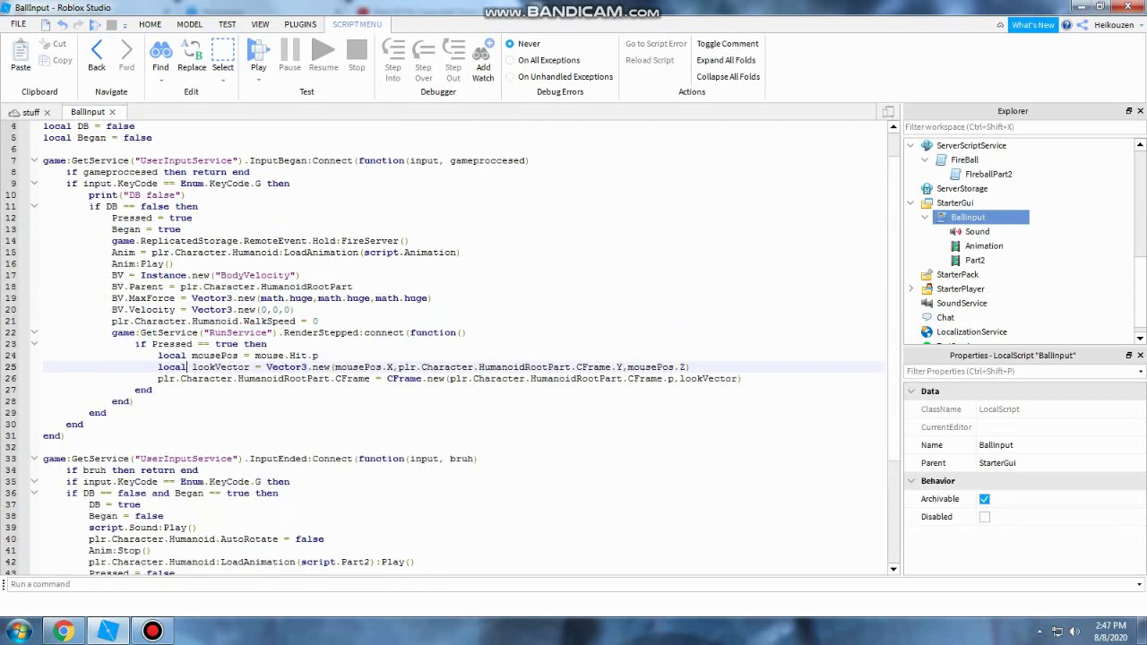
- Review the BodyVelocity setup on lines 17–20, then return to the stuff place's 3D scene
left_click_drag(111, 287, 295, 310)
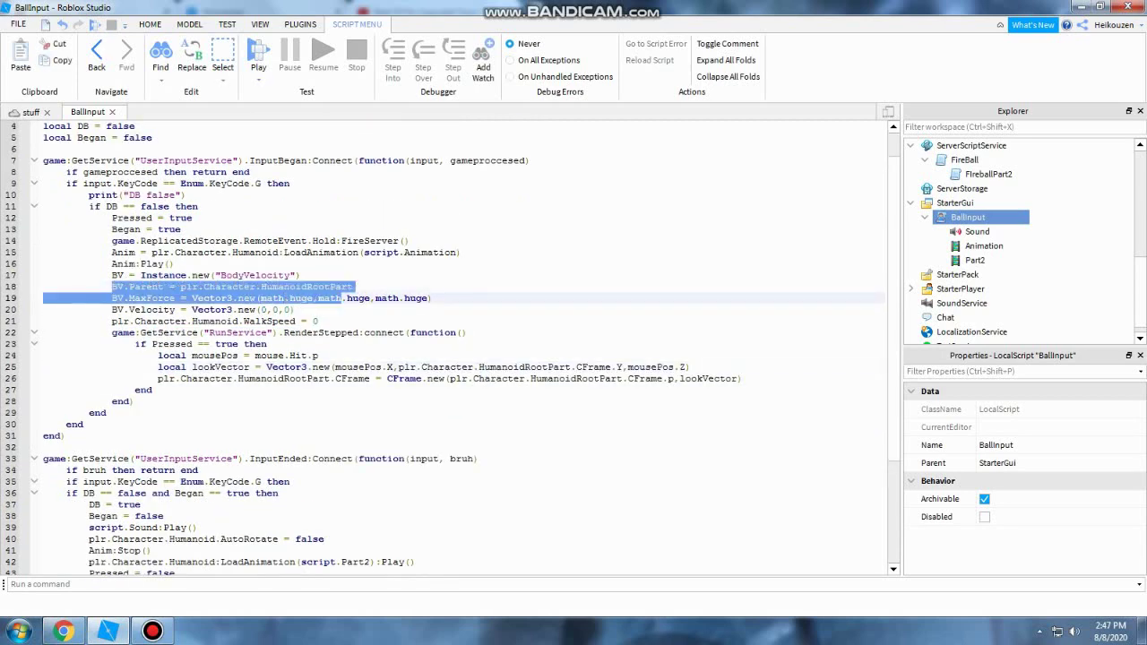
left_click_drag(111, 287, 295, 310)
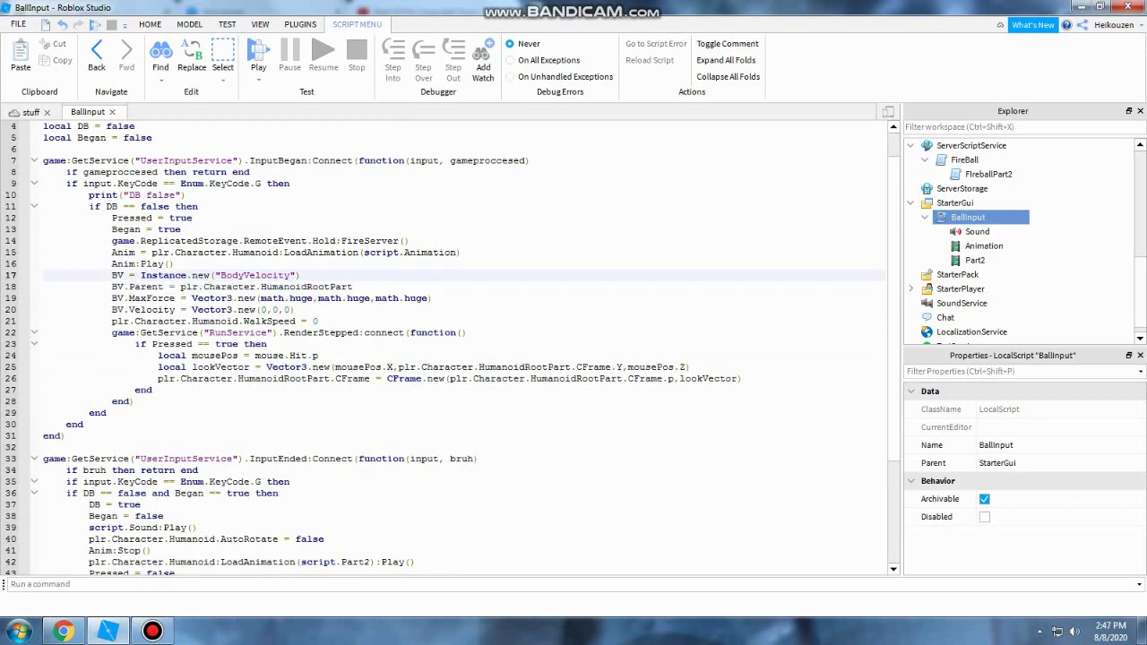
left_click(296, 309)
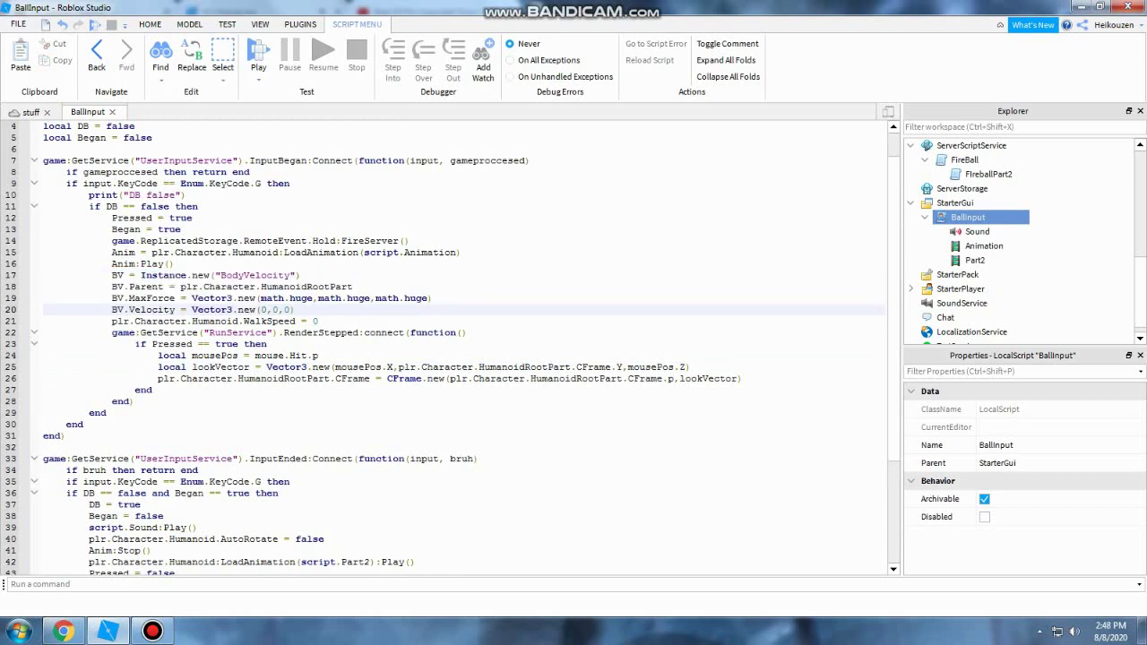
left_click_drag(295, 310, 111, 275)
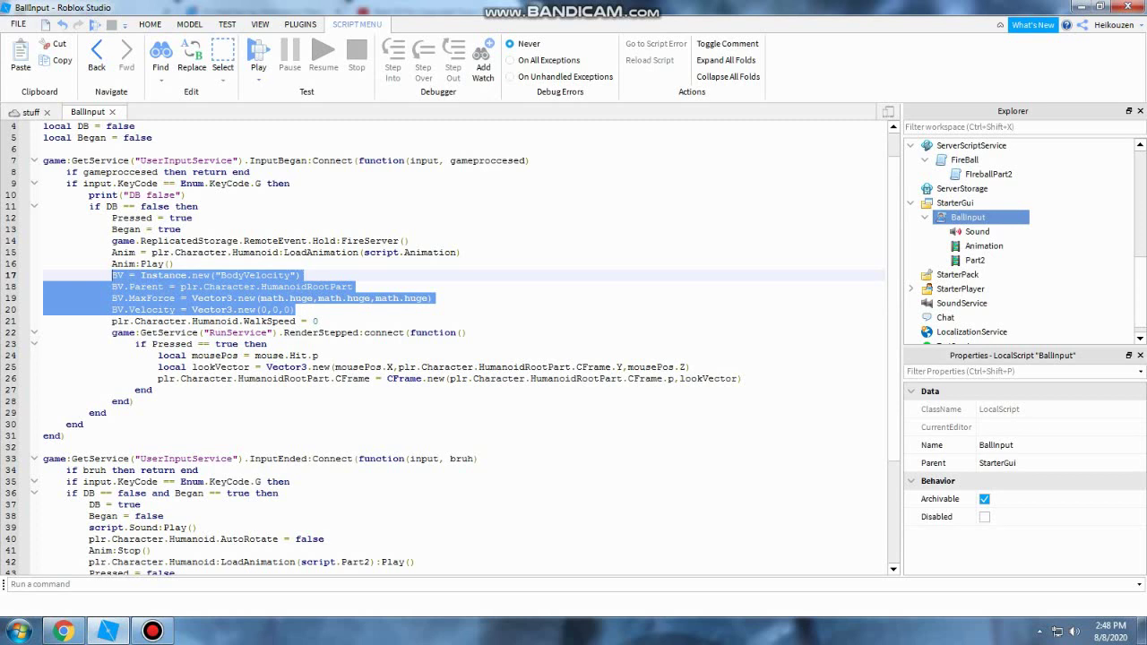
left_click(176, 263)
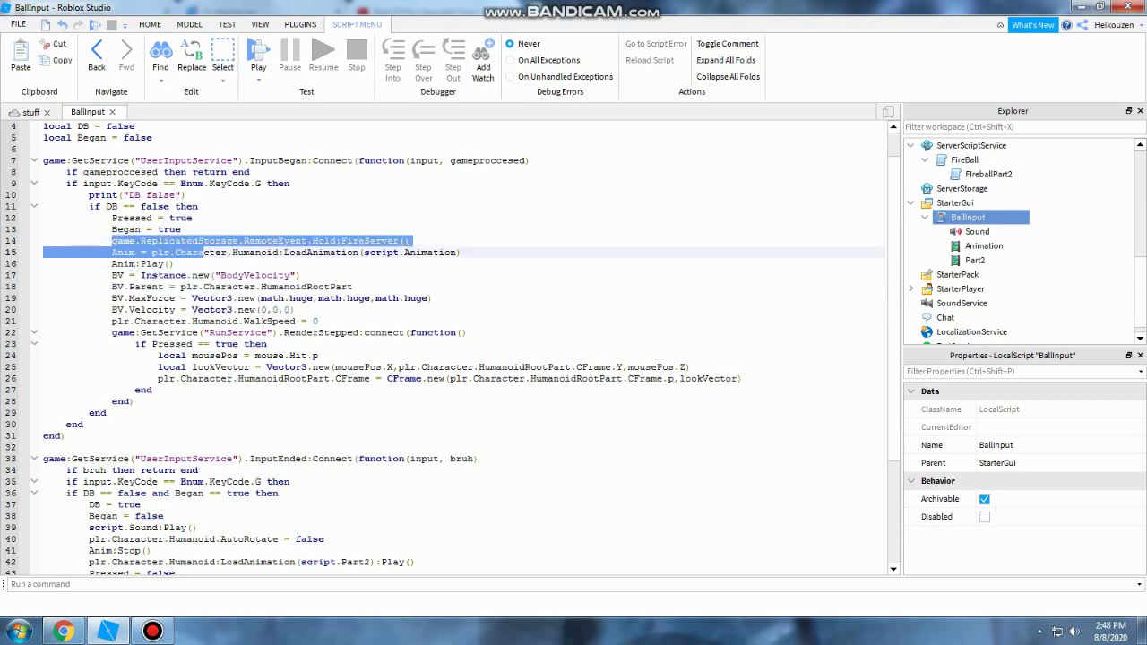
left_click(31, 112)
scroll(450, 347, "down", 5)
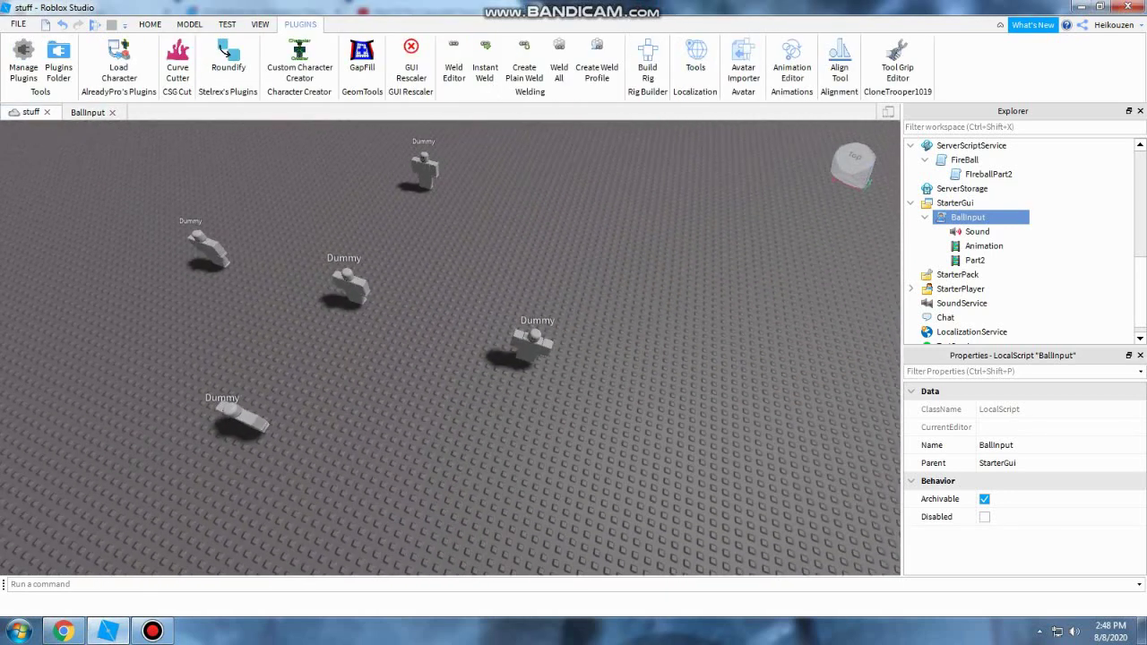
- Move the viewport camera in close to a Dummy rig
left_click(457, 296)
scroll(457, 295, "up", 2)
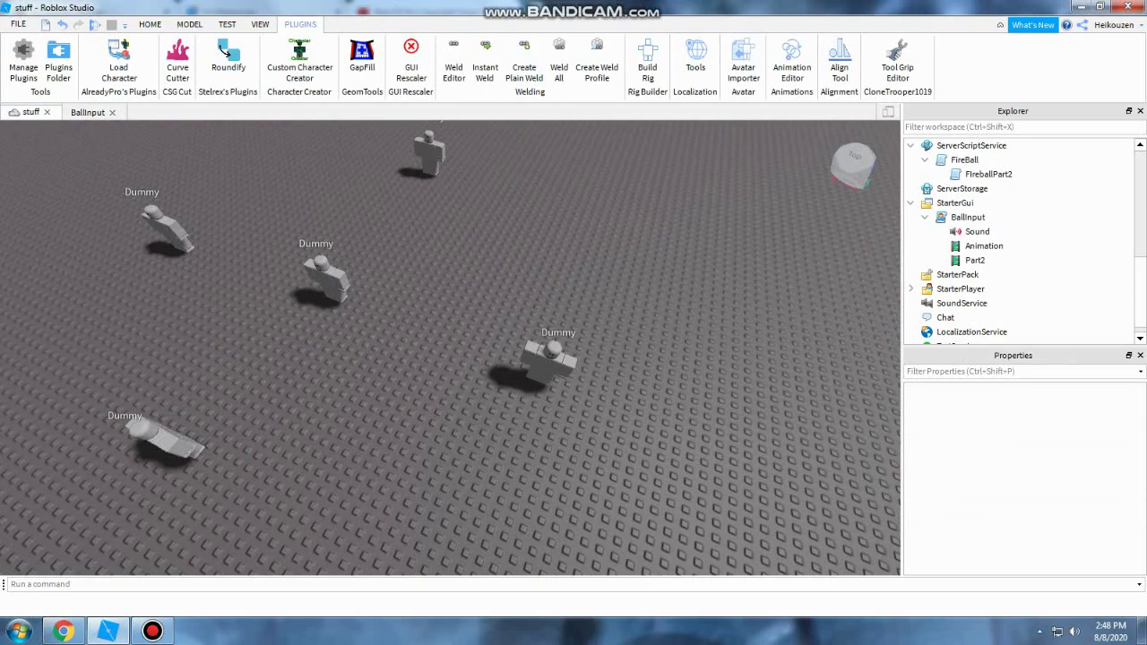
scroll(323, 277, "up", 3)
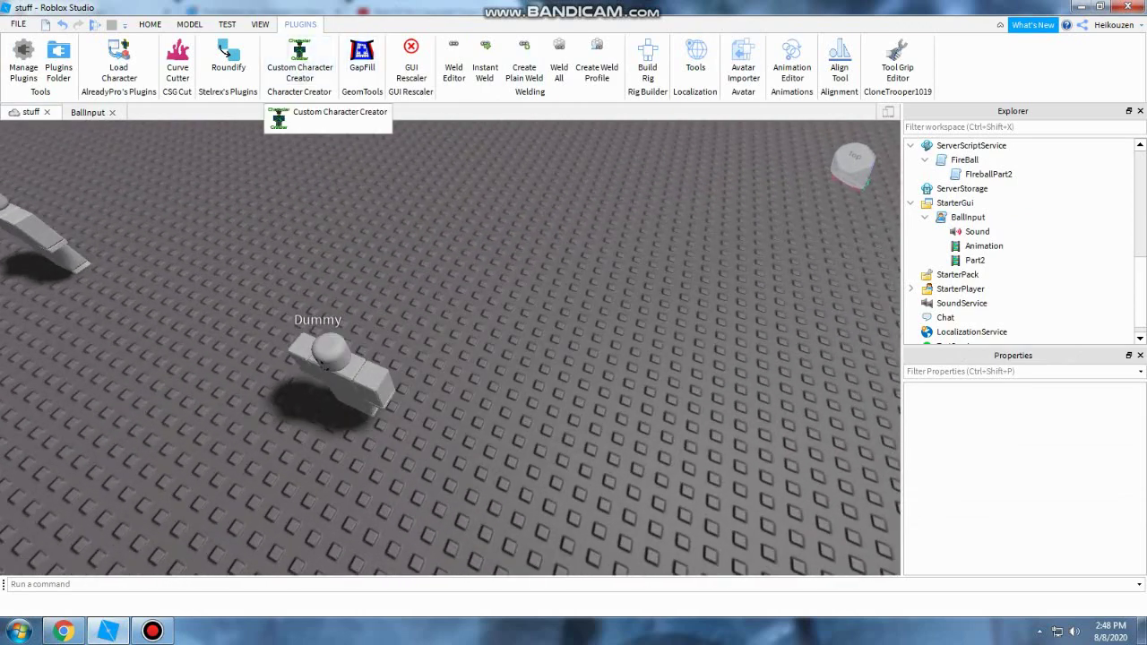
key("s")
key("w")
key("a")
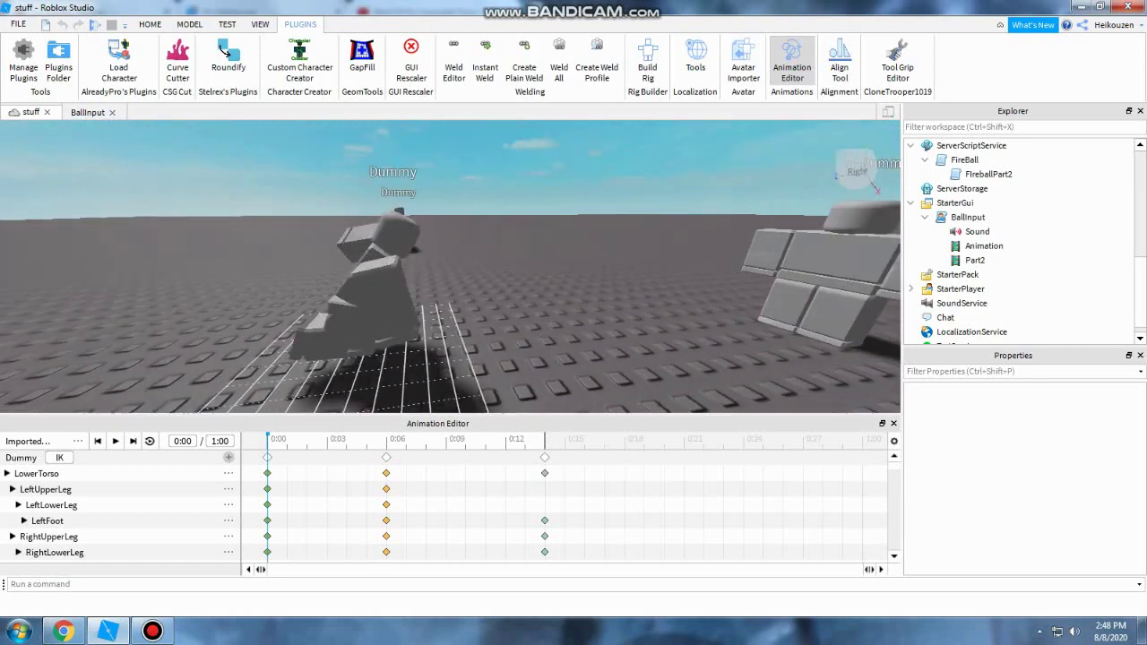
key("space")
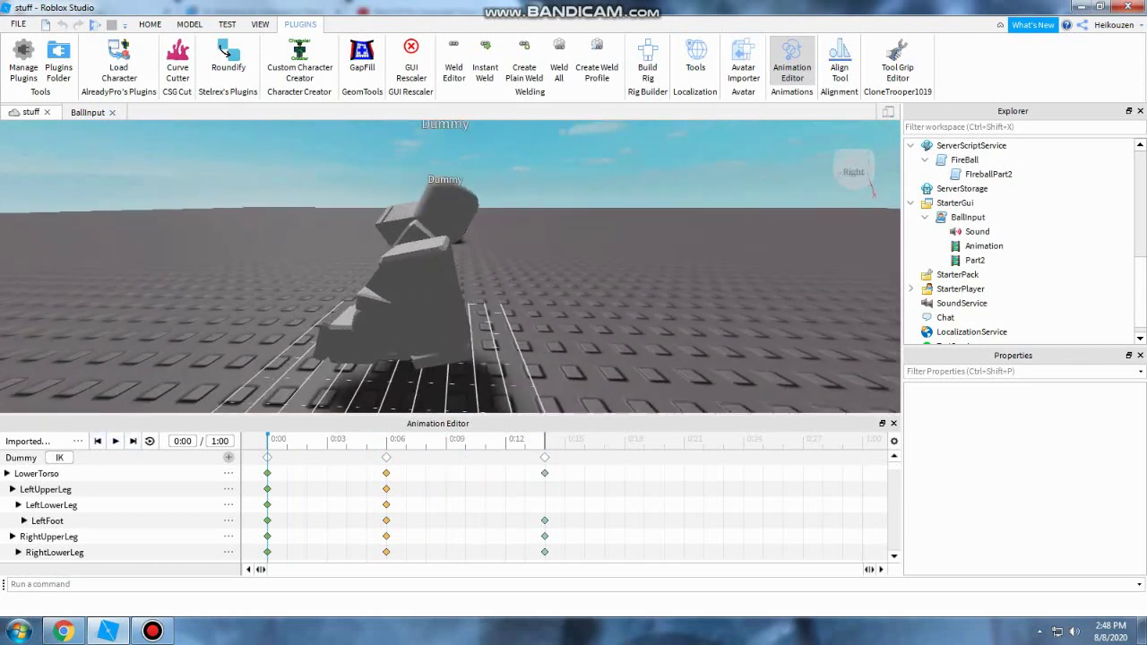
- Import the FireBall animation from Roblox onto the Dummy and preview it
left_click(77, 441)
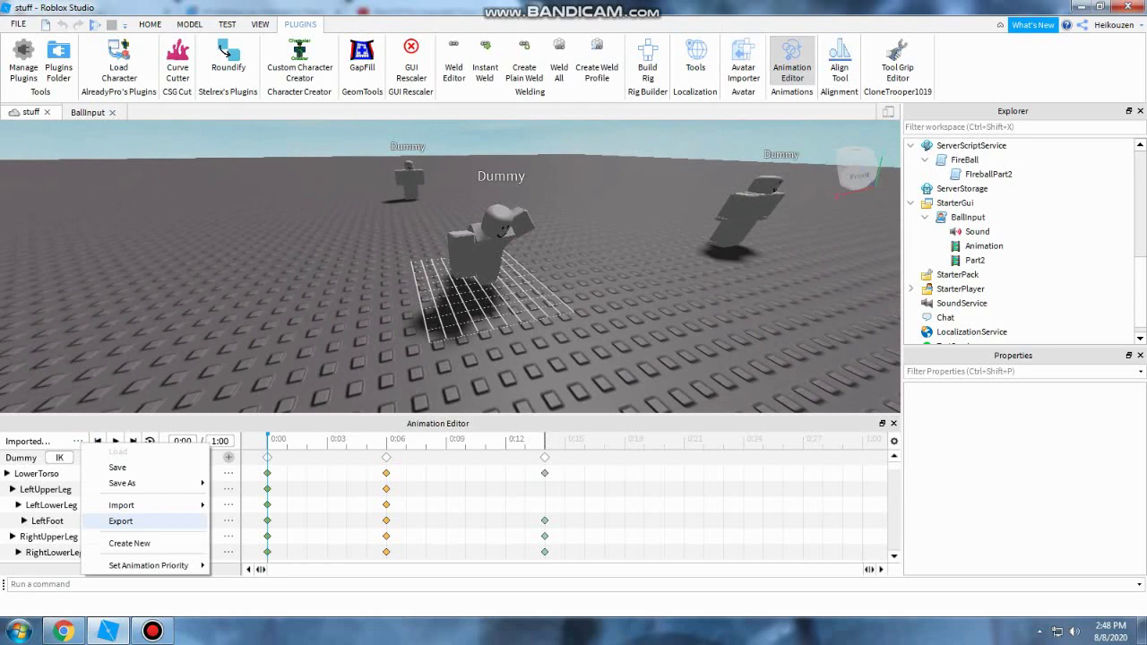
left_click(258, 506)
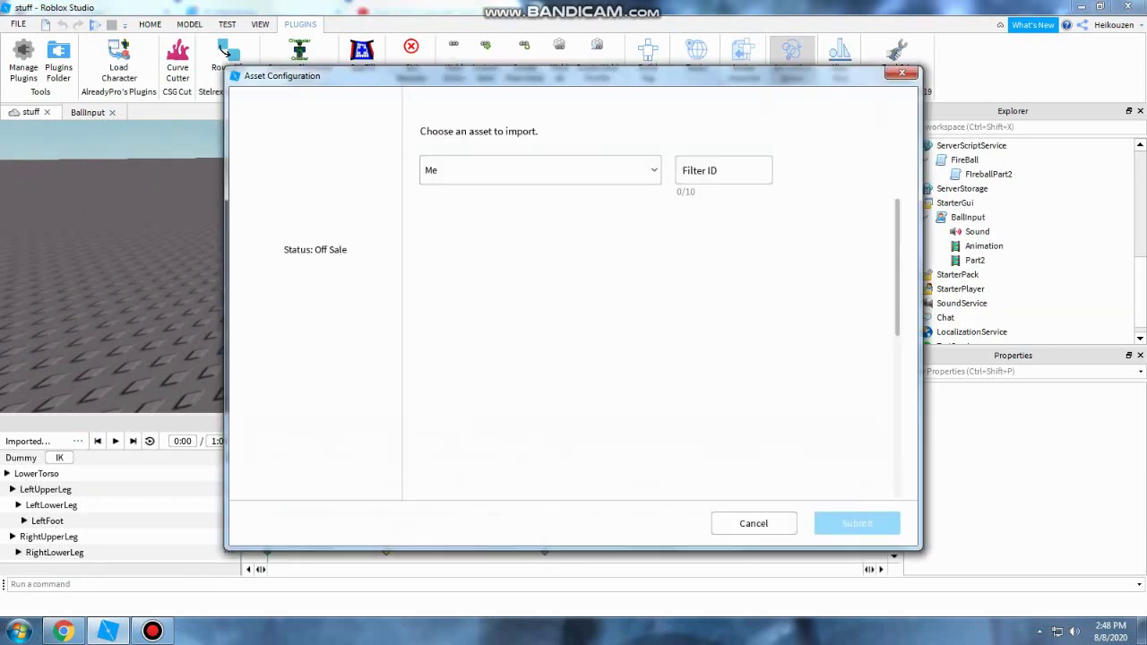
left_click(598, 259)
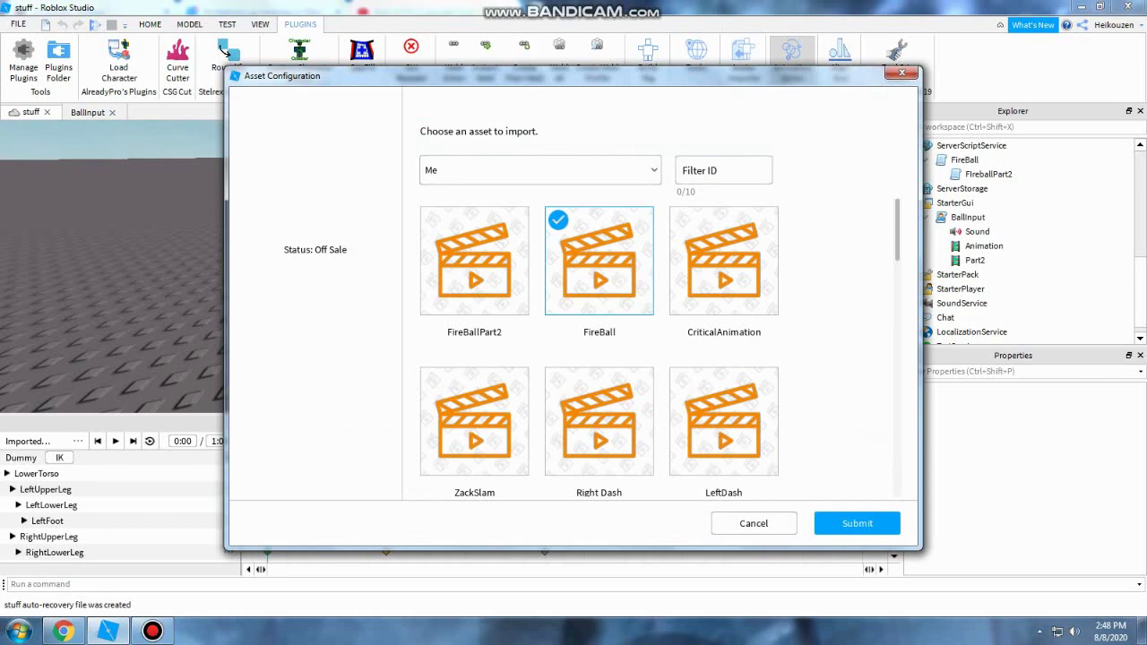
left_click(857, 523)
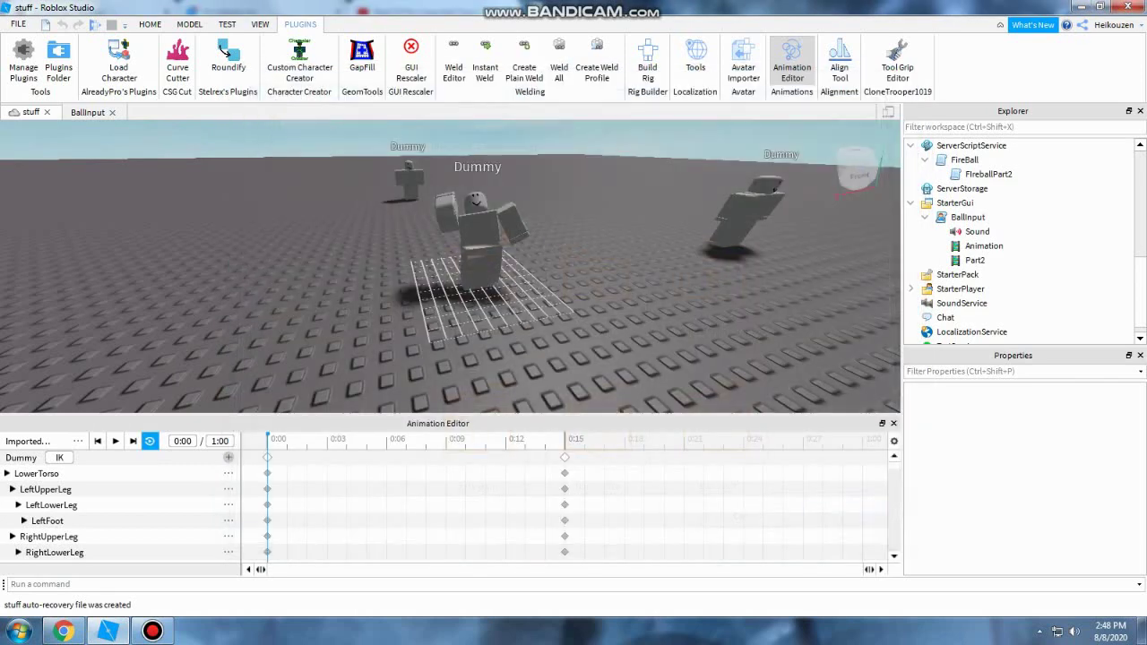
key("space")
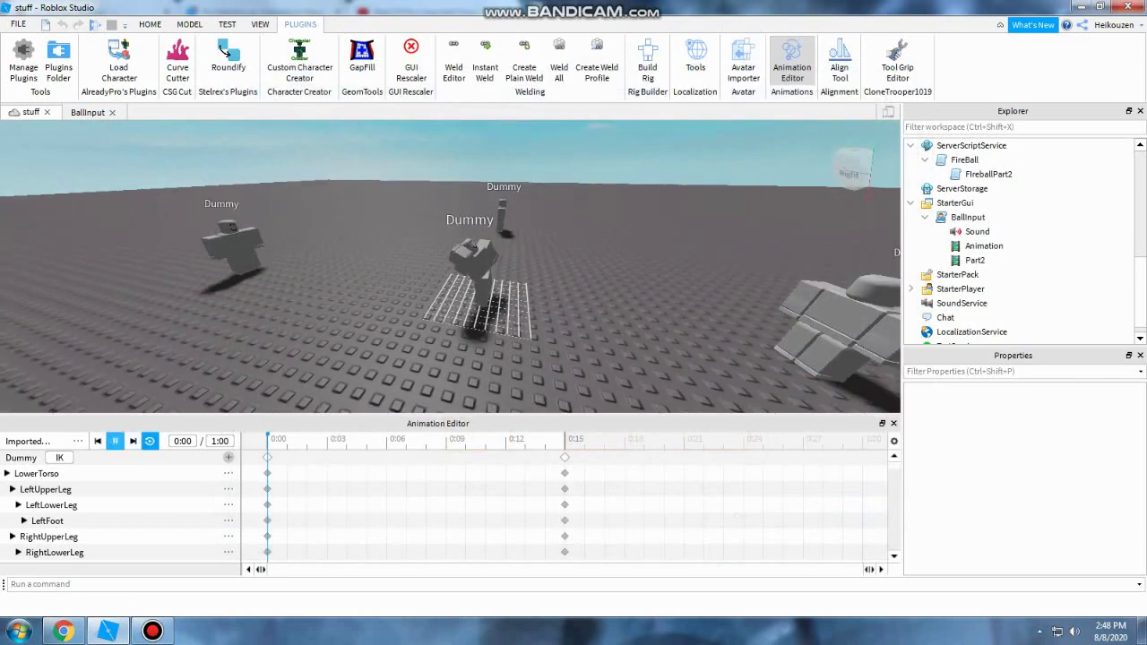
left_click(115, 441)
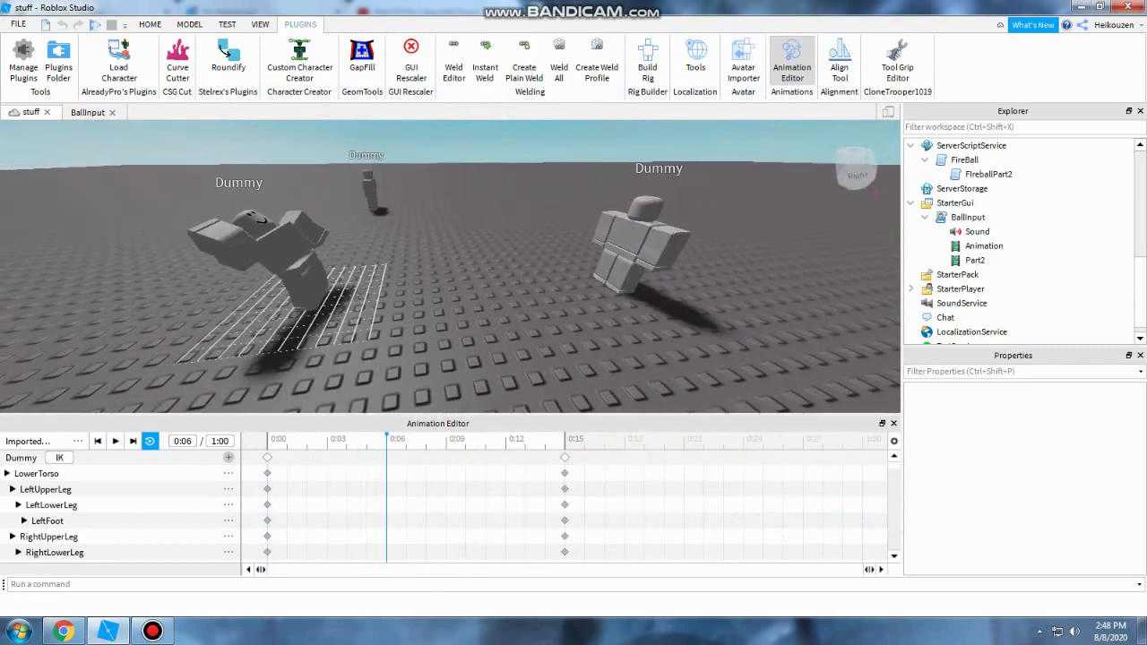
key("s")
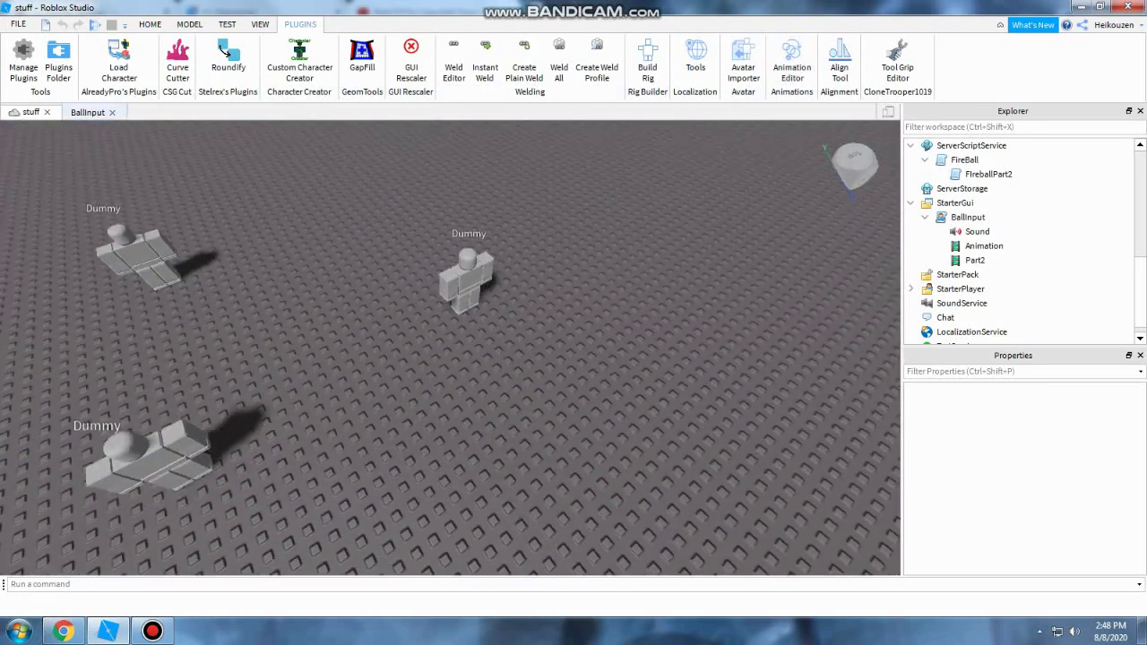
- Switch to the BallInput script tab and scroll through its code
left_click(88, 112)
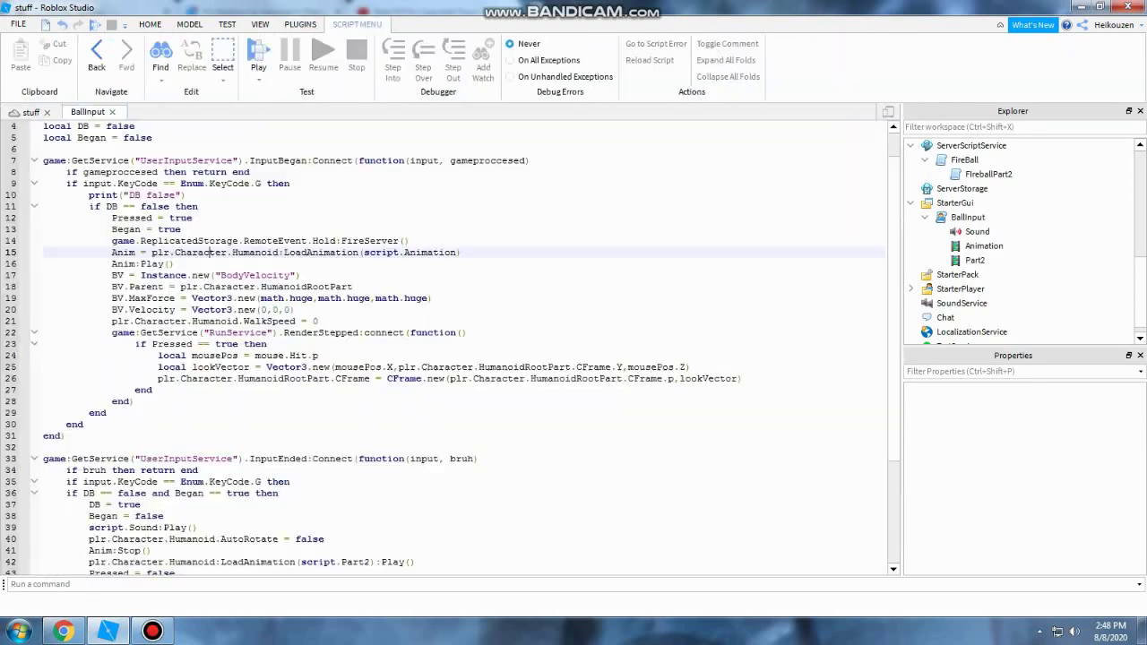
left_click_drag(83, 424, 116, 183)
left_click_drag(84, 424, 152, 217)
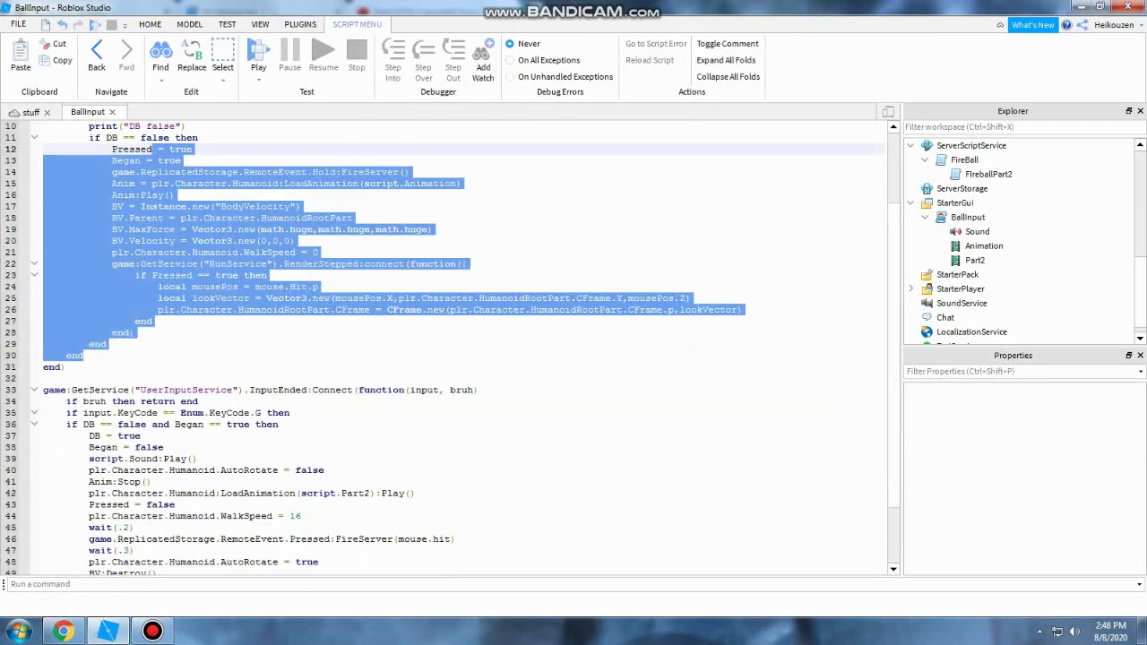
scroll(452, 348, "down", 1)
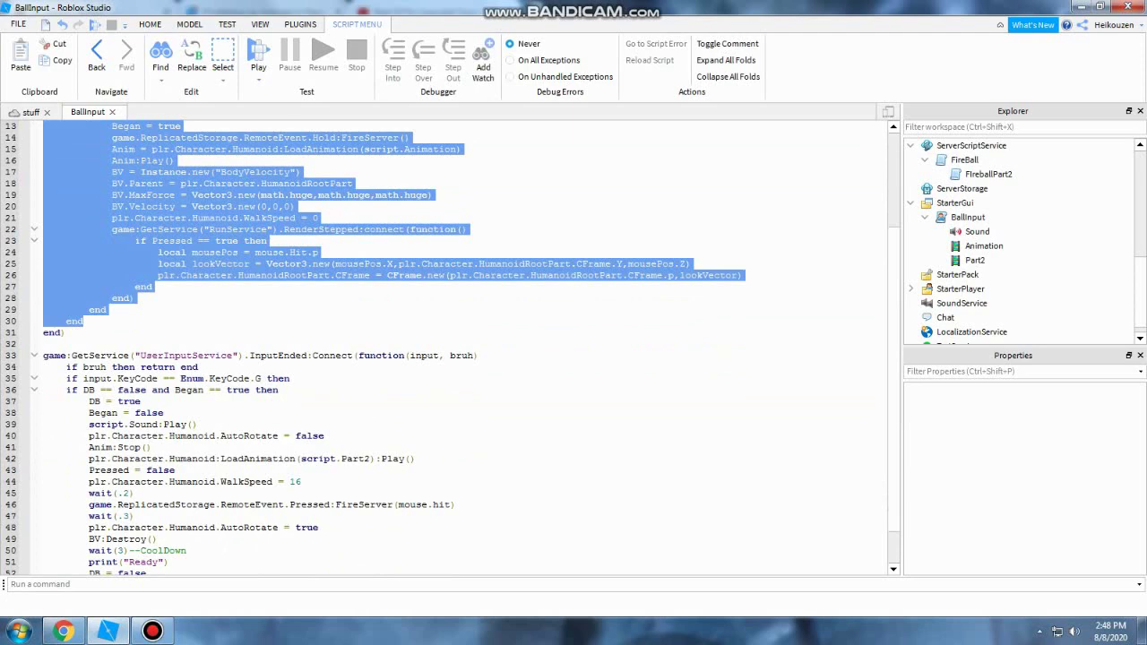
scroll(452, 347, "down", 1)
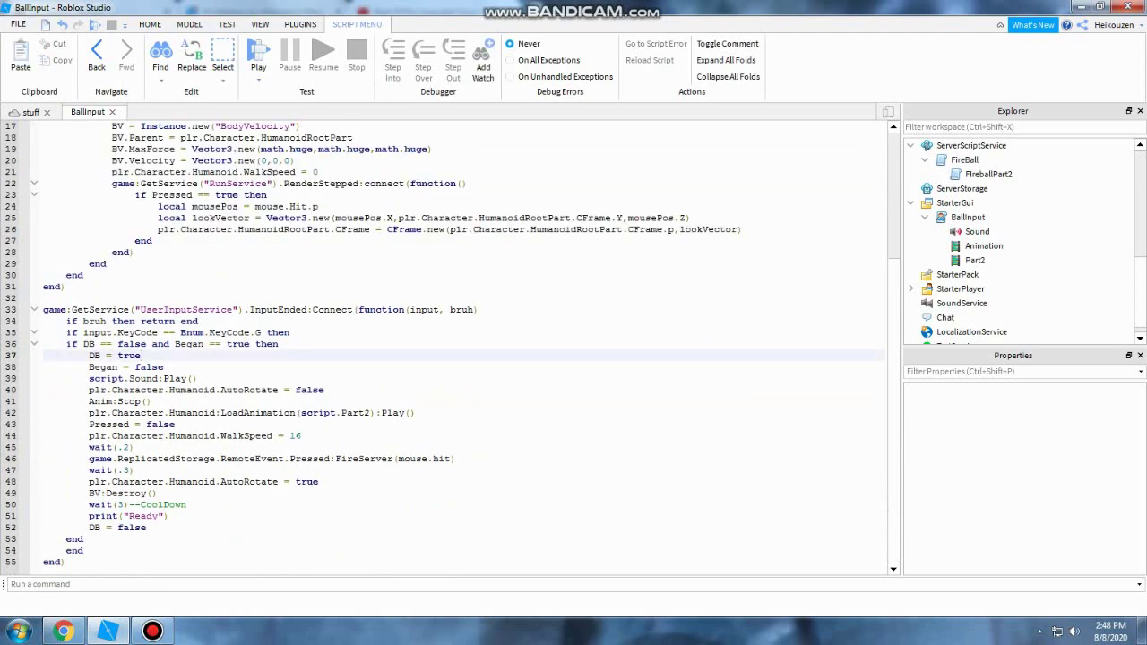
scroll(448, 349, "up", 4)
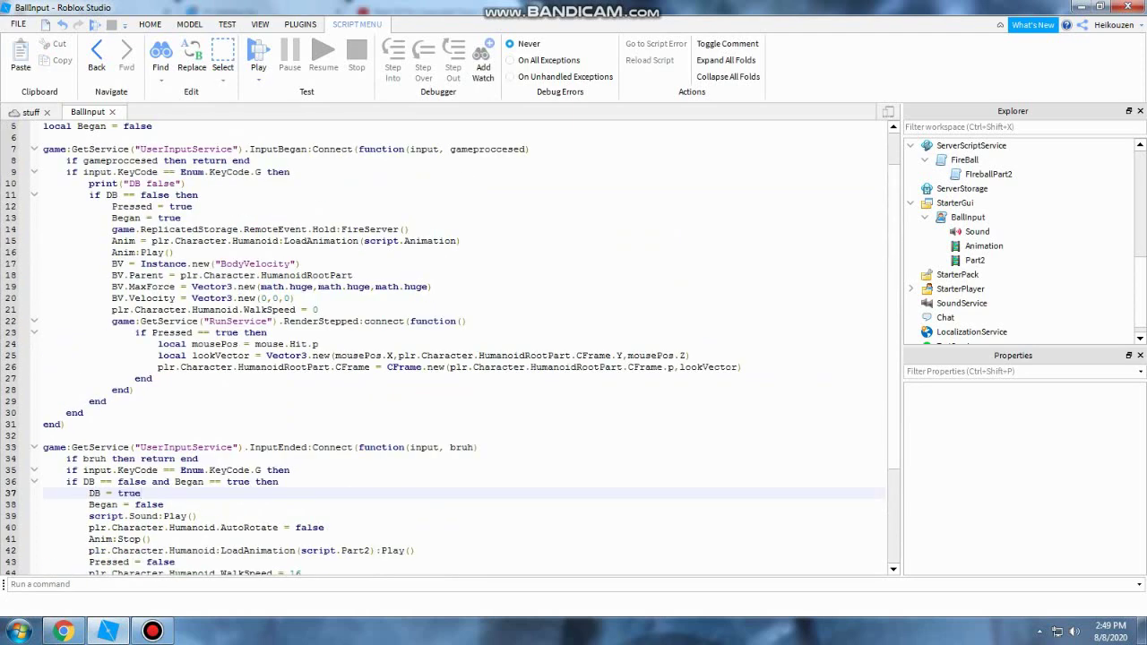
scroll(448, 349, "down", 4)
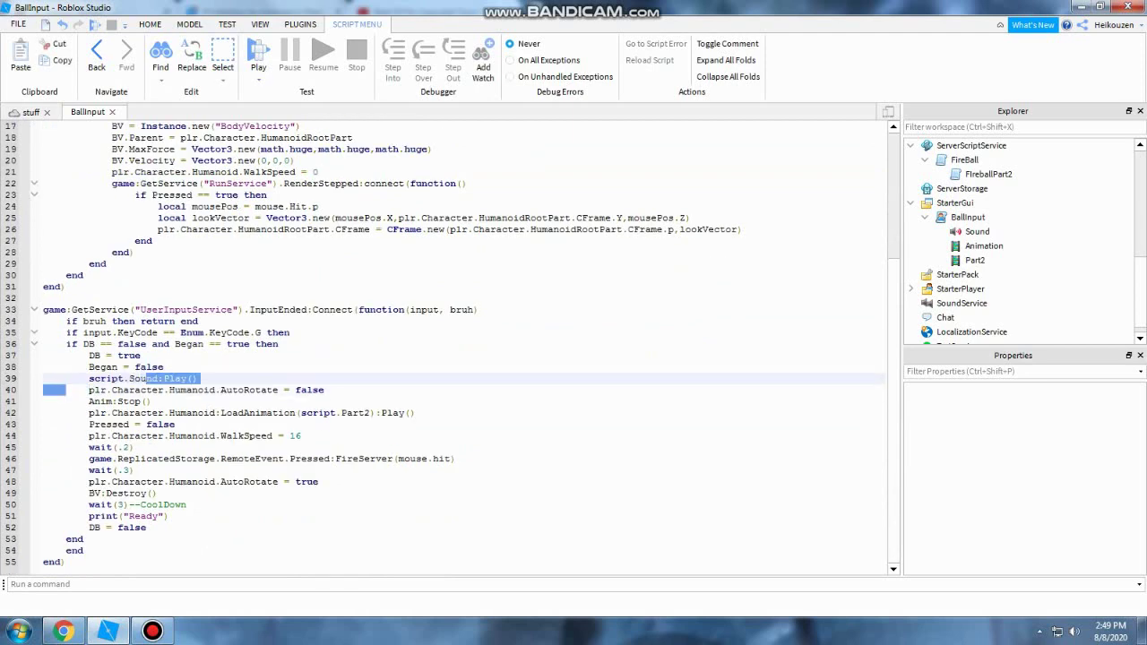
- Highlight the sound, Anim and AutoRotate lines in the InputEnded handler
left_click_drag(89, 378, 197, 378)
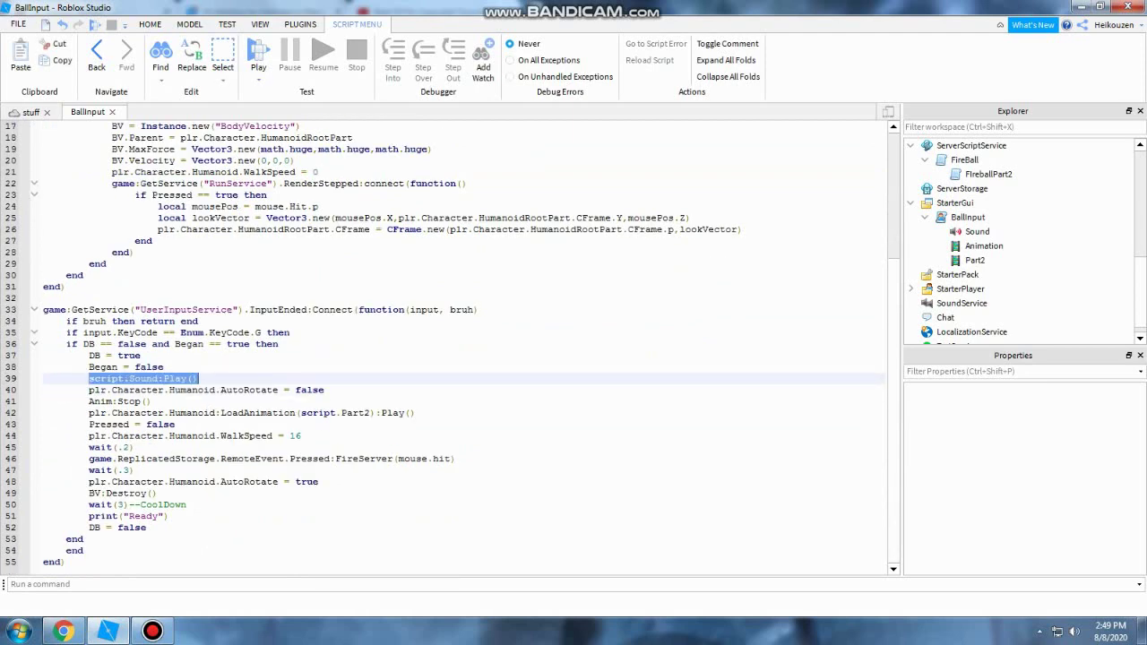
left_click_drag(89, 401, 150, 400)
scroll(448, 350, "up", 2)
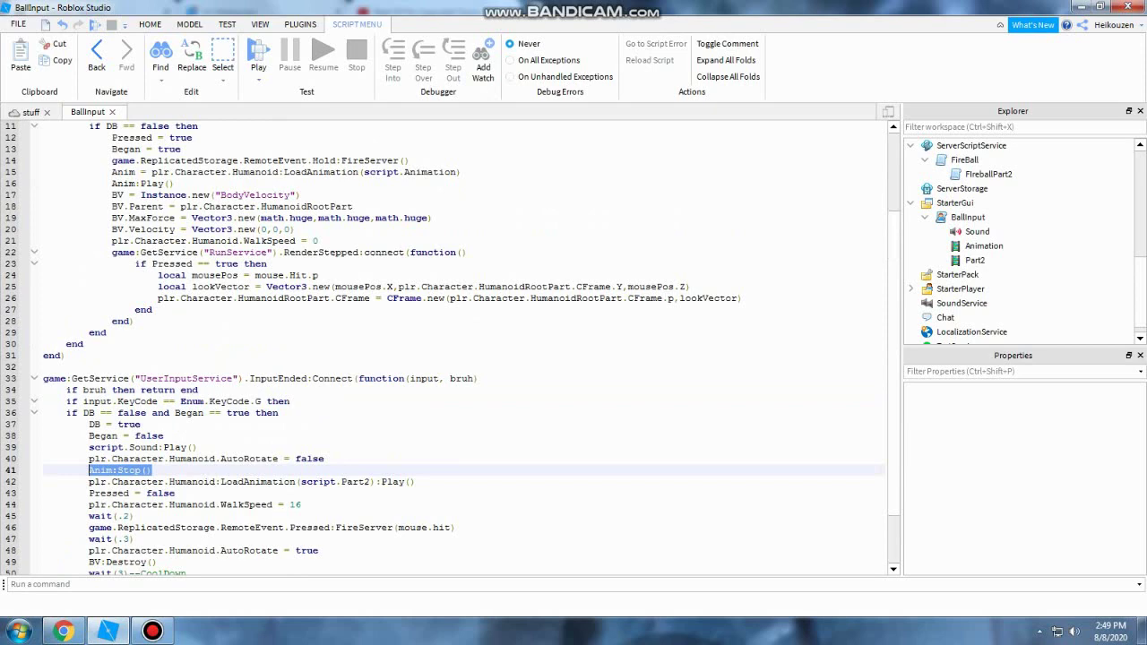
scroll(448, 350, "up", 2)
left_click_drag(112, 240, 148, 240)
left_click(130, 240)
scroll(129, 240, "down", 4)
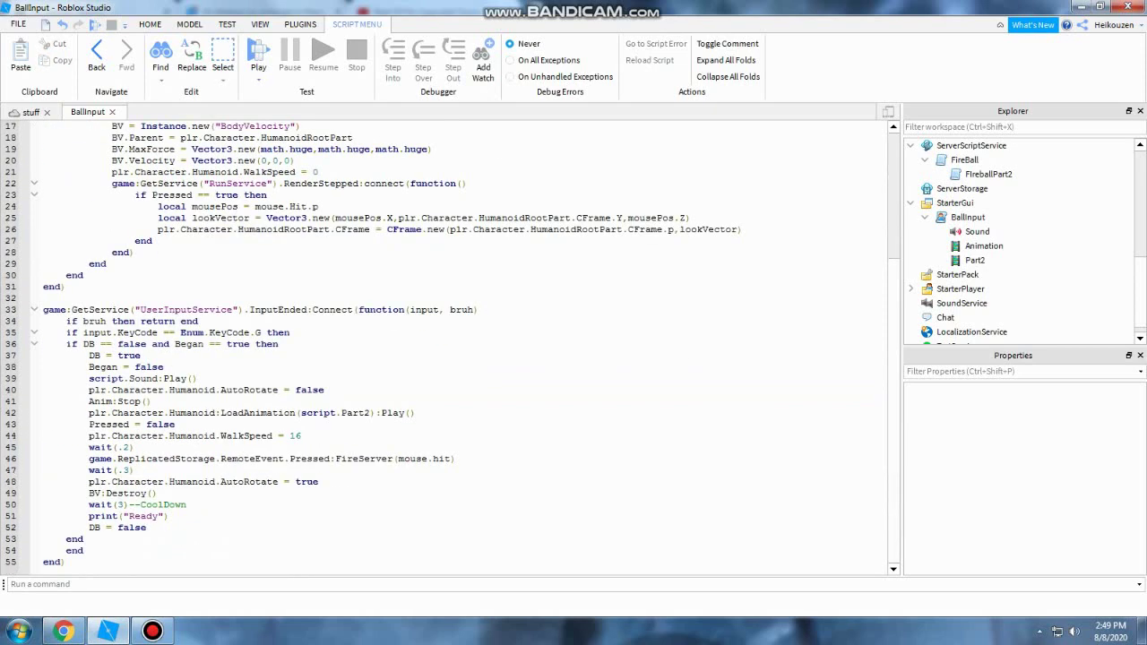
mouse_move(88, 390)
left_mouse_down()
mouse_move(324, 390)
mouse_move(108, 400)
left_mouse_up()
left_click(324, 389)
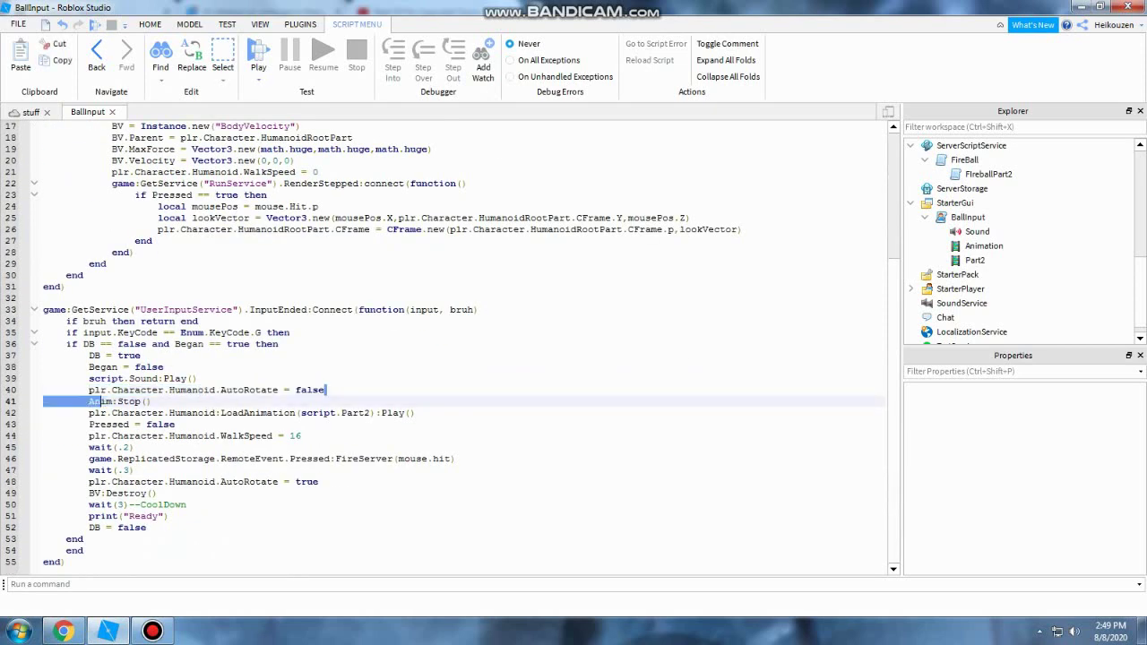
left_click_drag(324, 390, 89, 389)
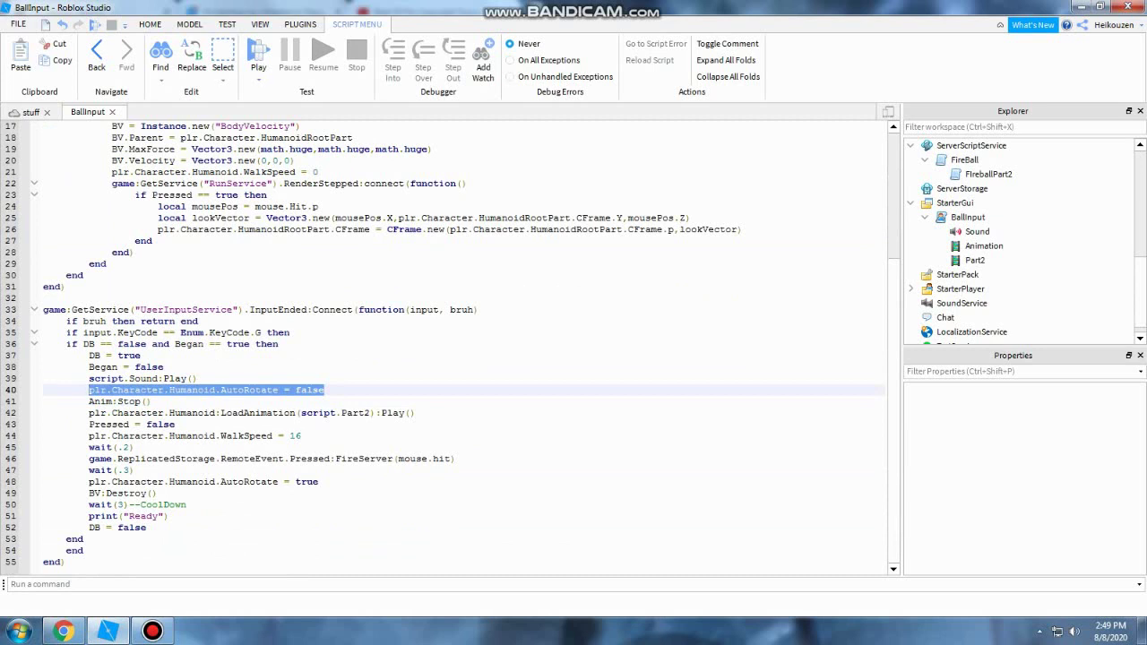
key("Right")
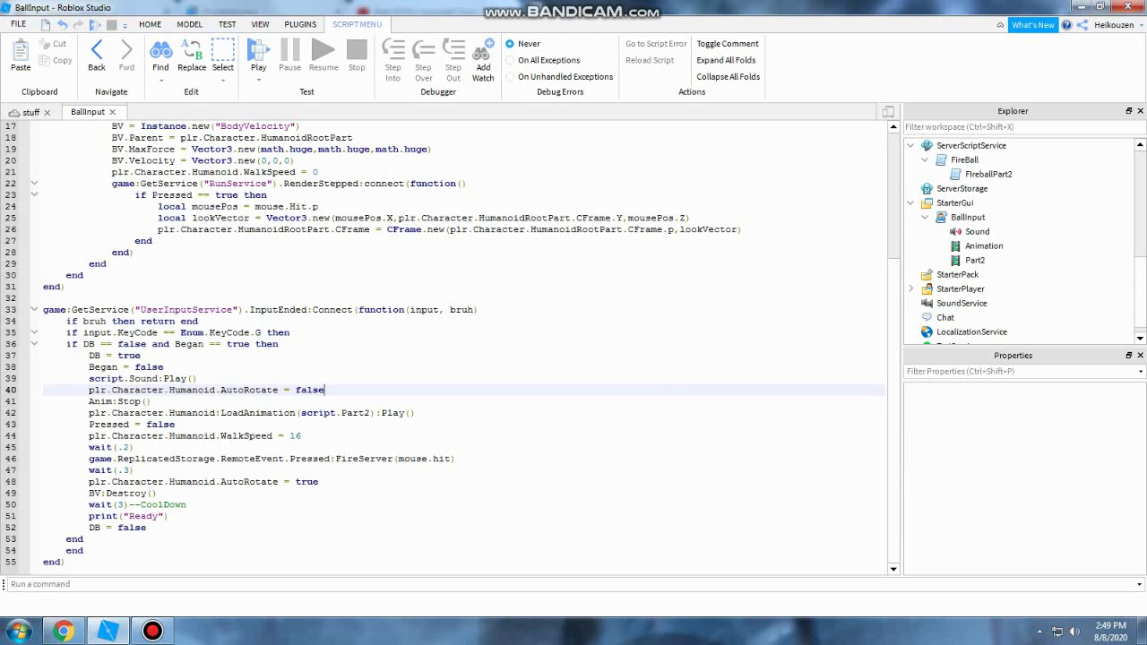
left_click_drag(197, 378, 89, 378)
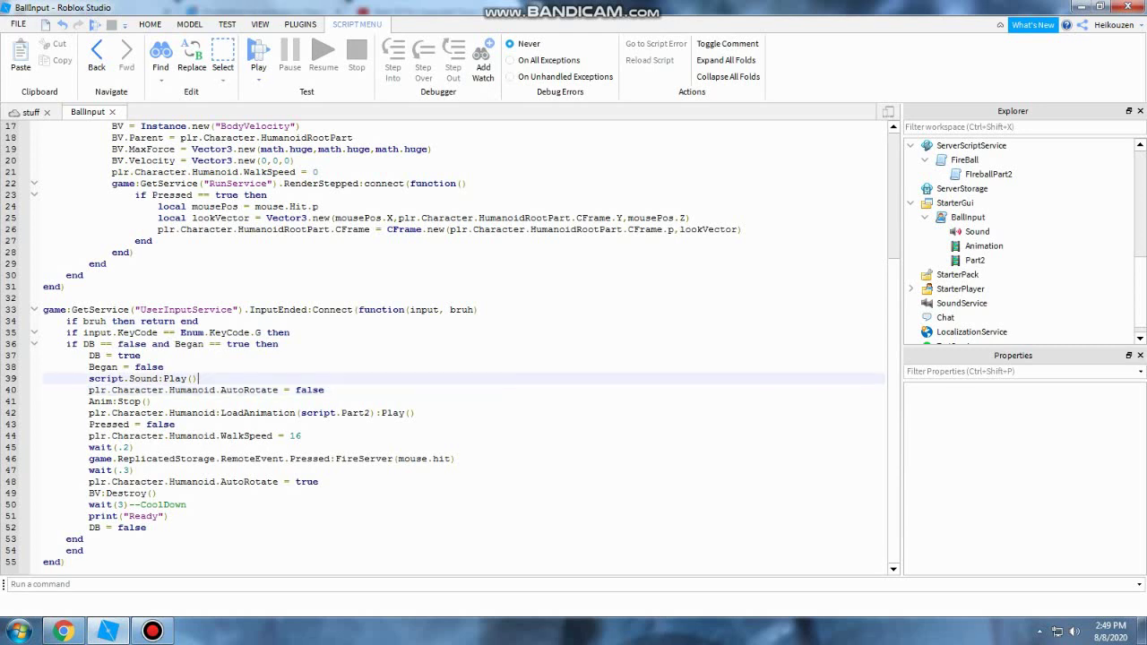
- Show the Sound object's properties and select the line firing the Pressed event
left_click(999, 231)
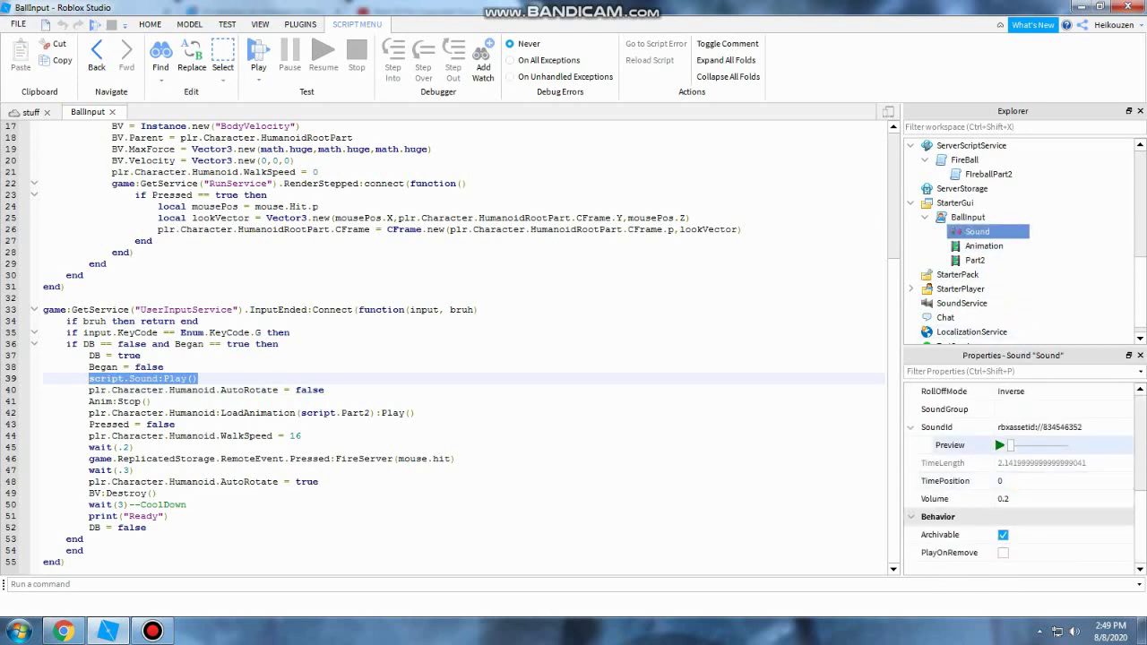
mouse_move(278, 435)
left_mouse_down()
mouse_move(362, 459)
mouse_move(89, 494)
left_mouse_up()
key("Up")
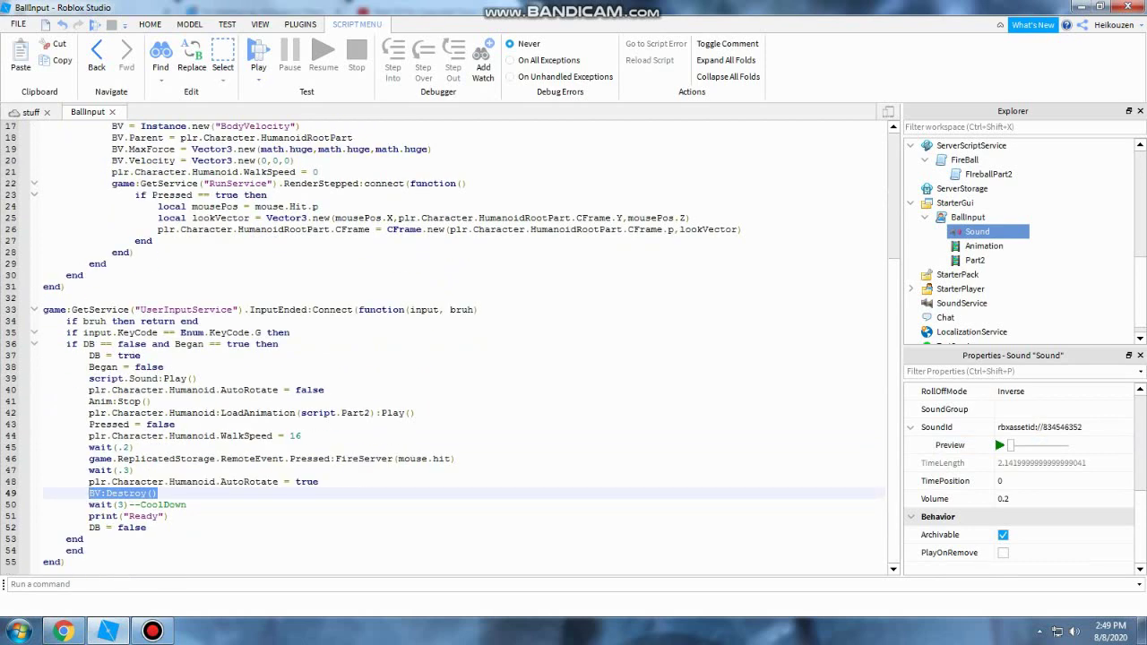
key("shift+Up")
key("Up")
key("Up")
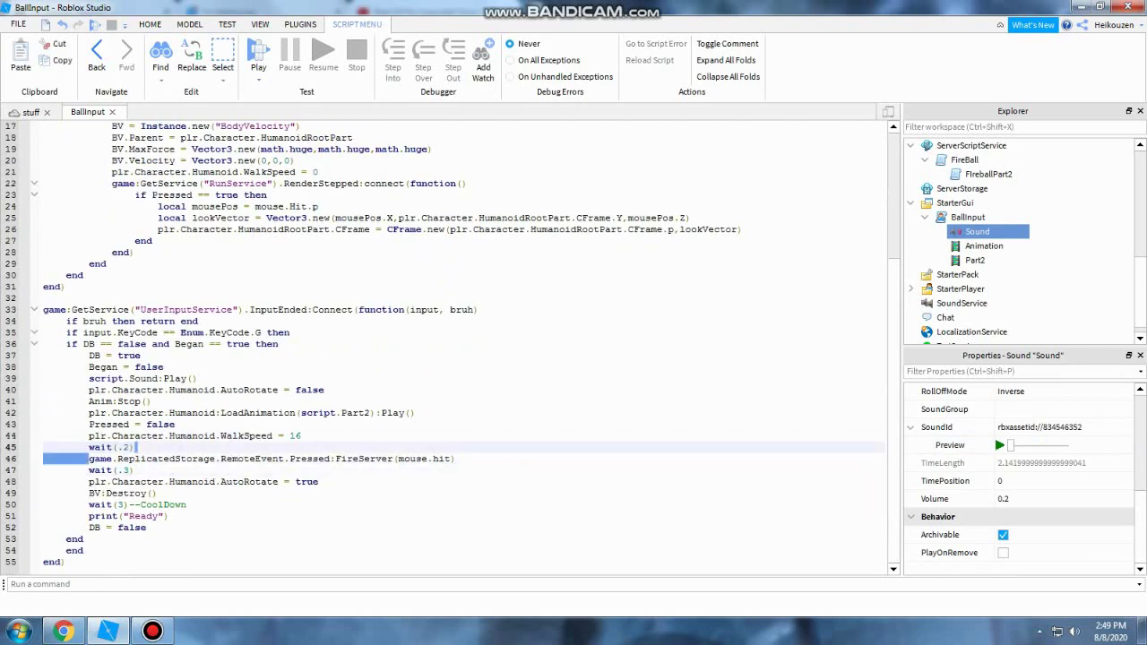
key("End")
key("shift+Home")
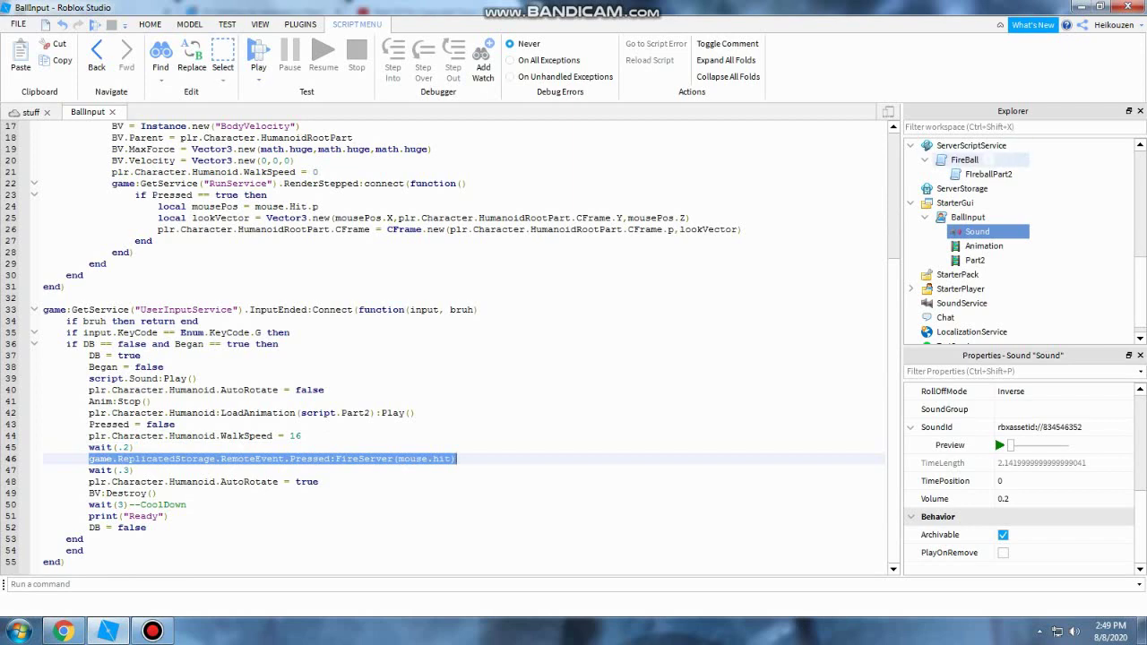
- Open the FireBall server script, then select BallInput's line firing the Hold event
double_click(986, 160)
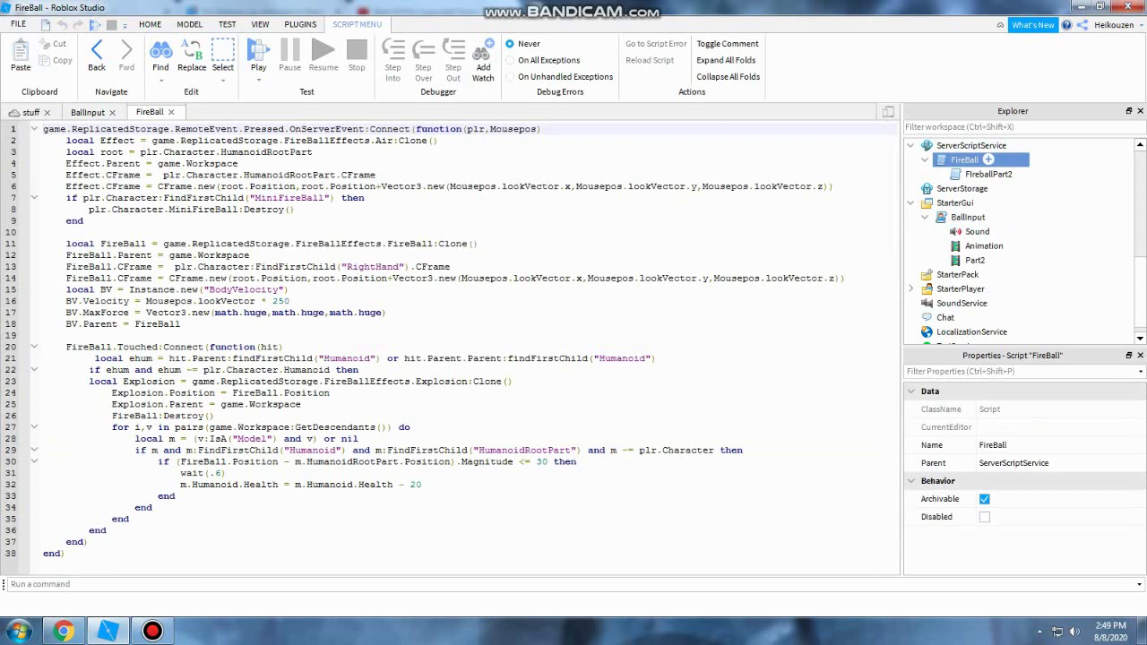
key("ctrl+Tab")
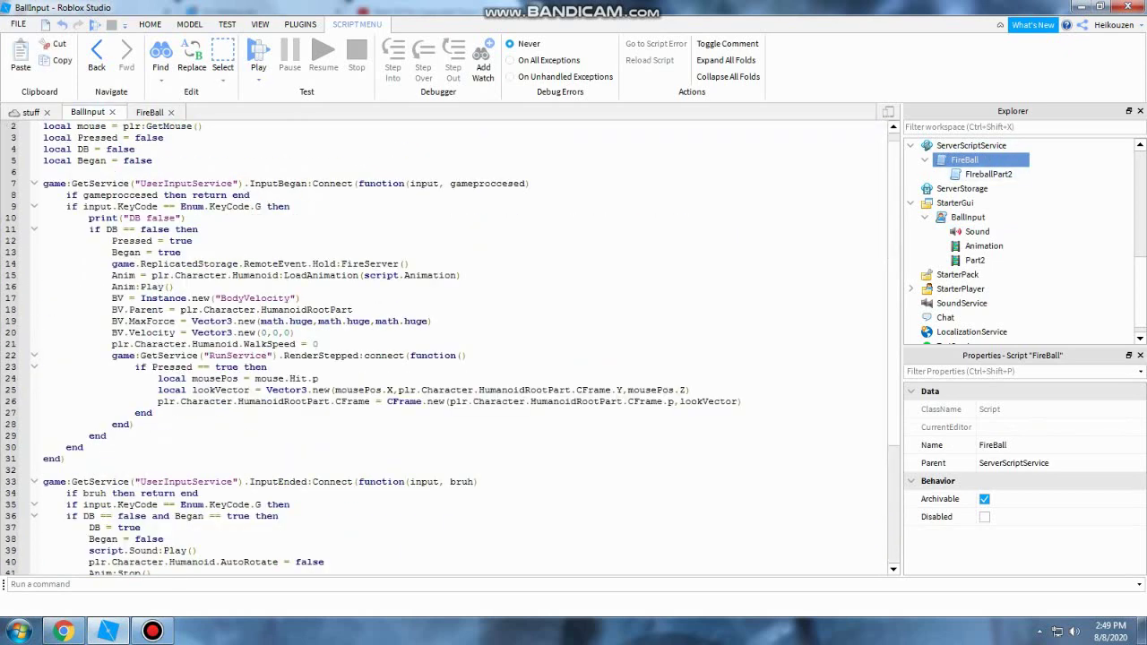
key("Up")
key("Home")
key("shift+End")
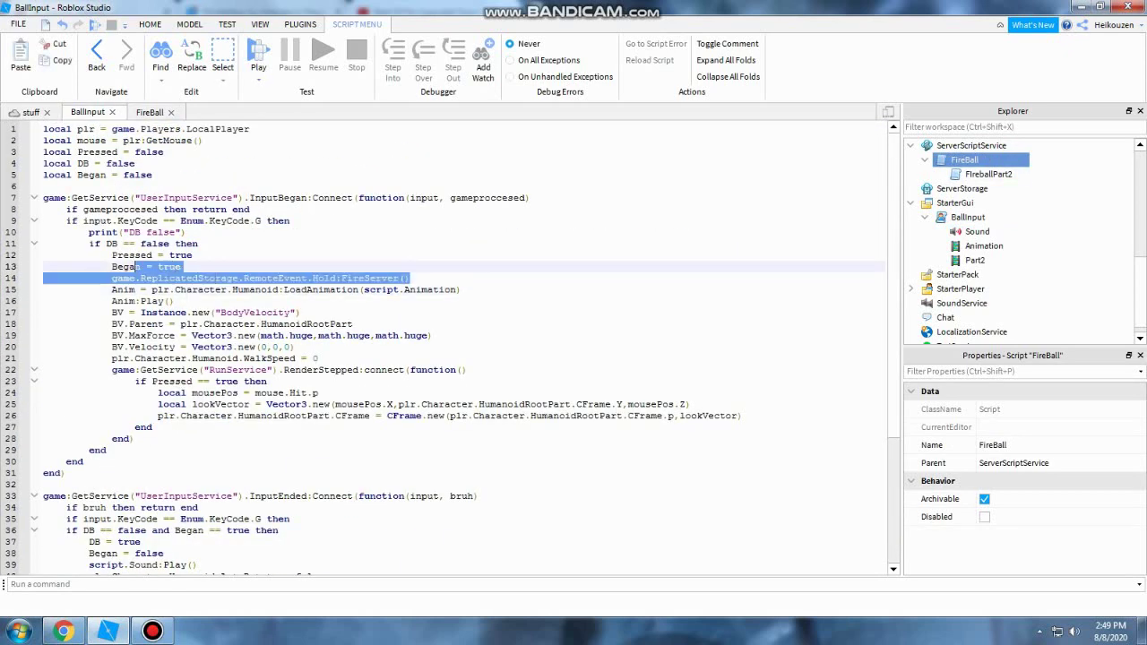
- Open FireballPart2, select all its code, and go back to the FireBall script
double_click(989, 174)
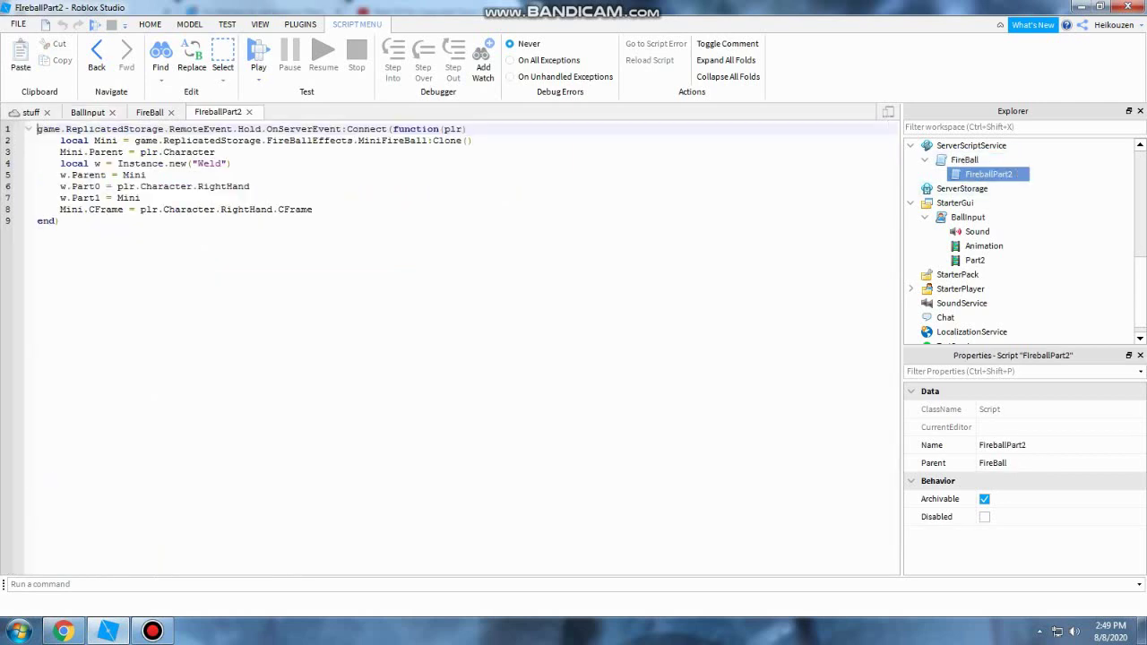
key("ctrl+a")
key("ctrl+a")
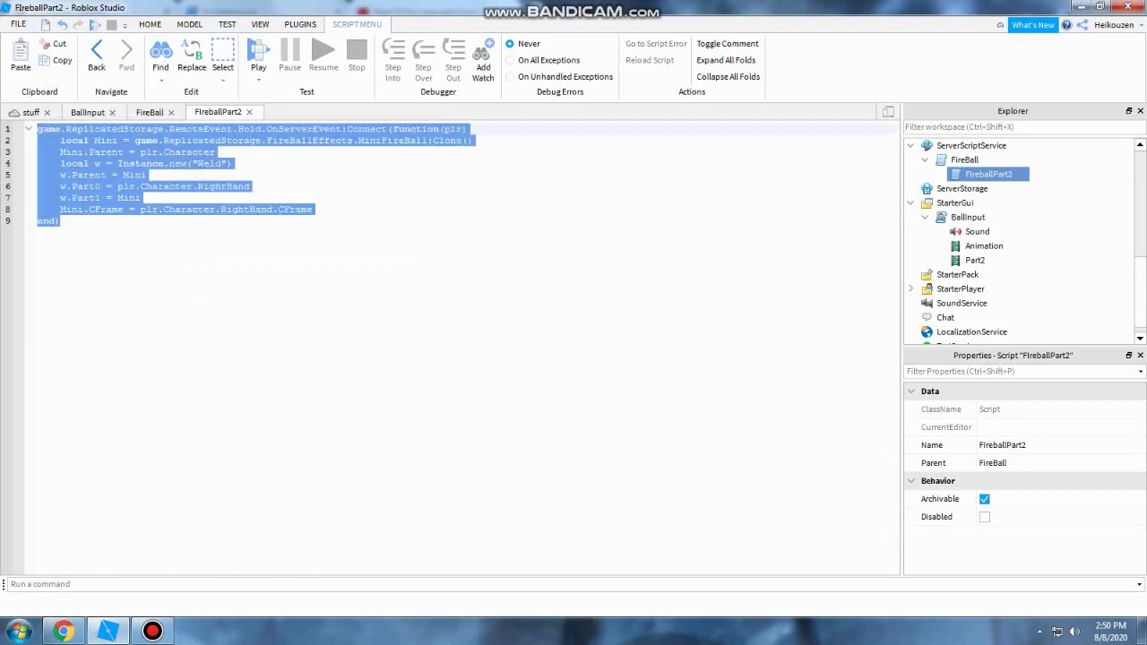
key("ctrl+shift+Tab")
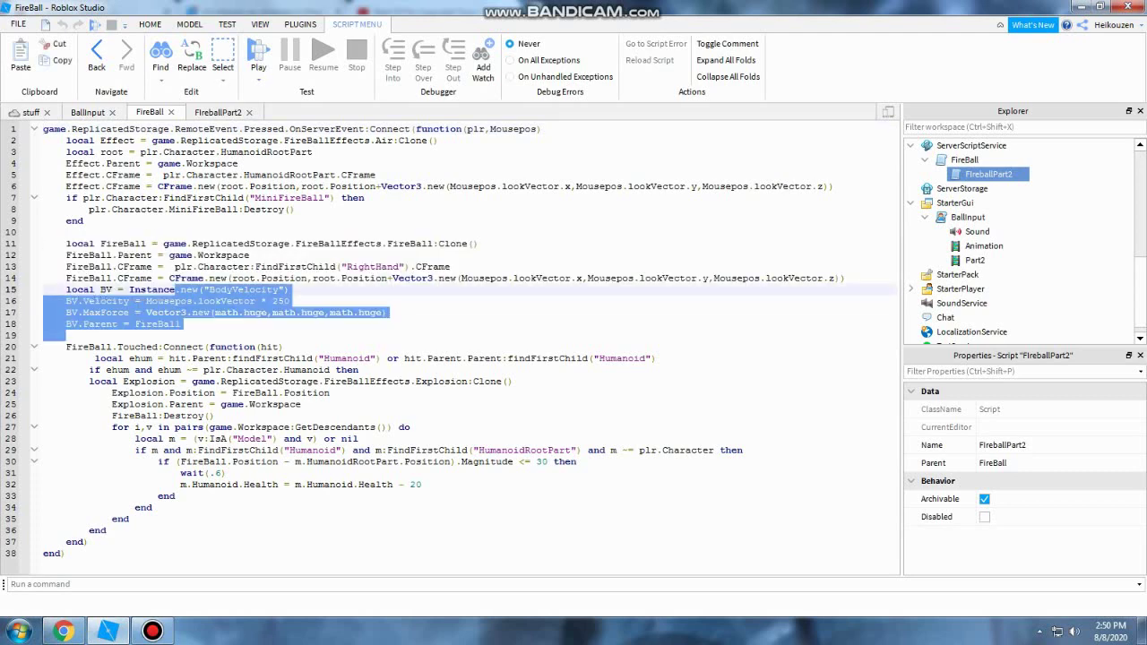
left_click(43, 175)
mouse_move(65, 140)
left_mouse_down()
mouse_move(86, 232)
mouse_move(365, 197)
left_mouse_up()
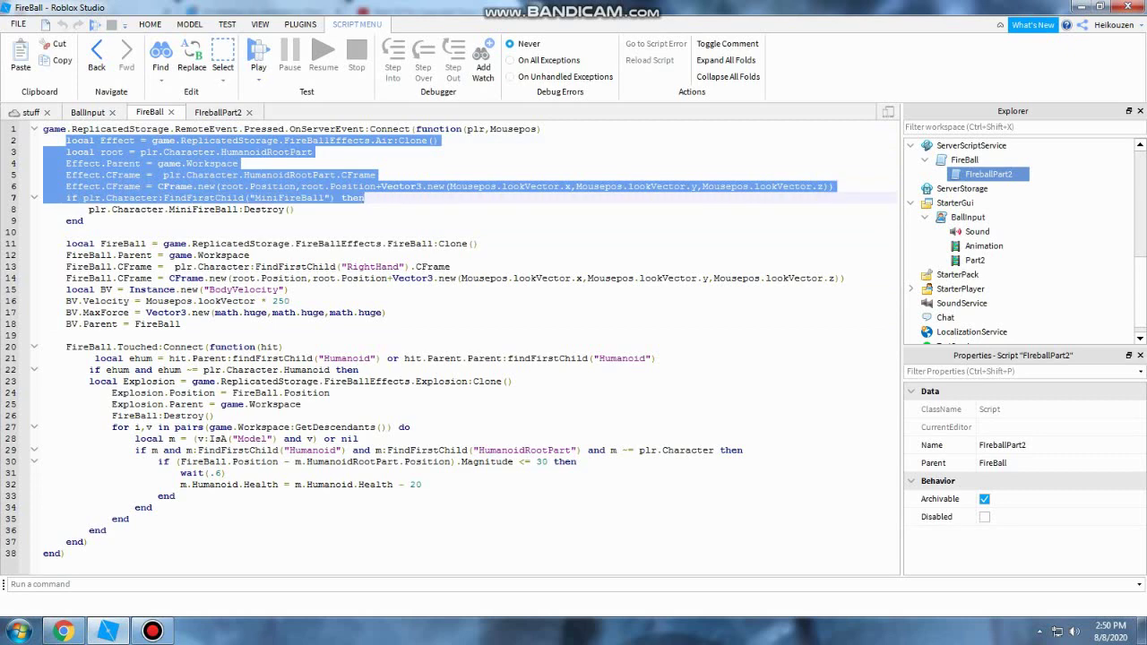
left_click_drag(65, 232, 65, 197)
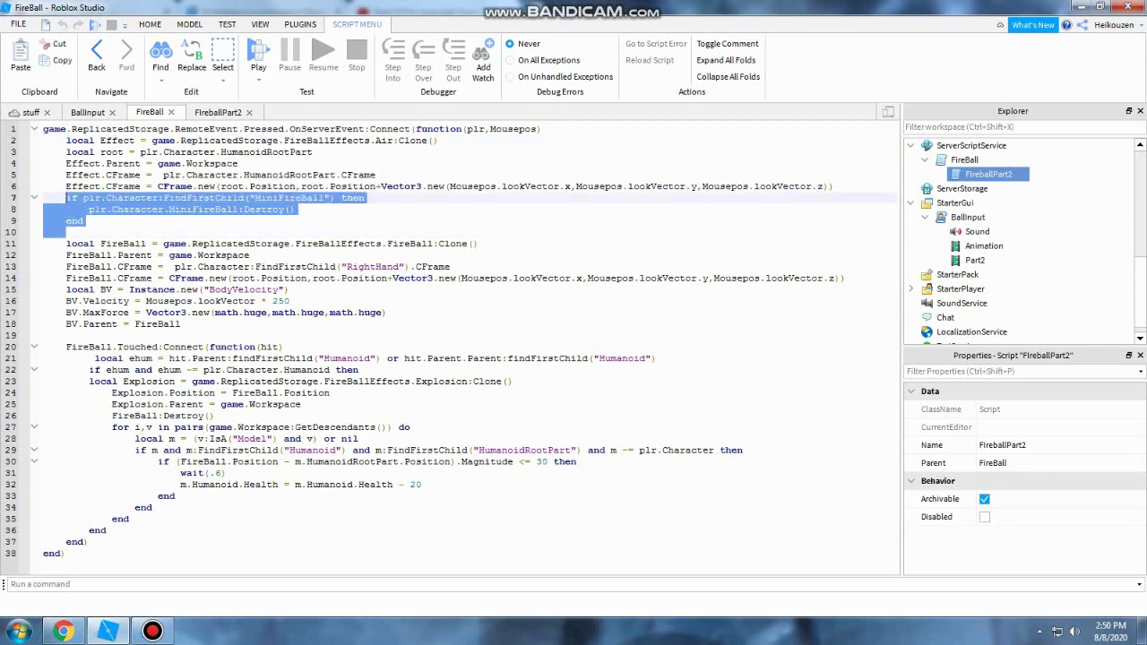
double_click(75, 221)
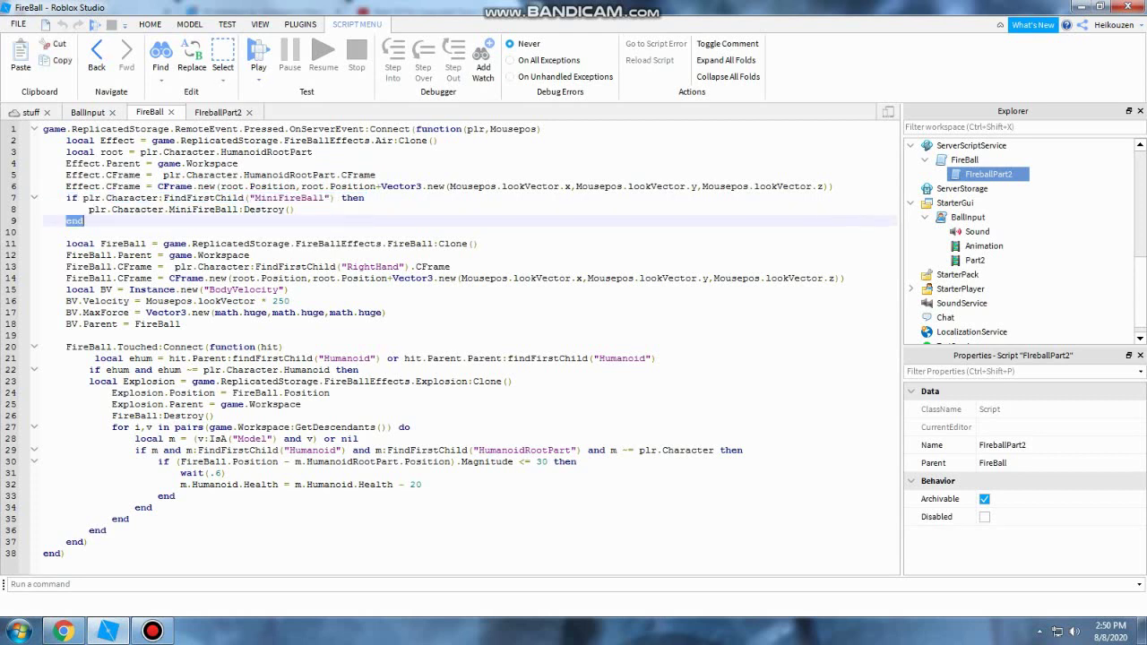
key("ctrl+Tab")
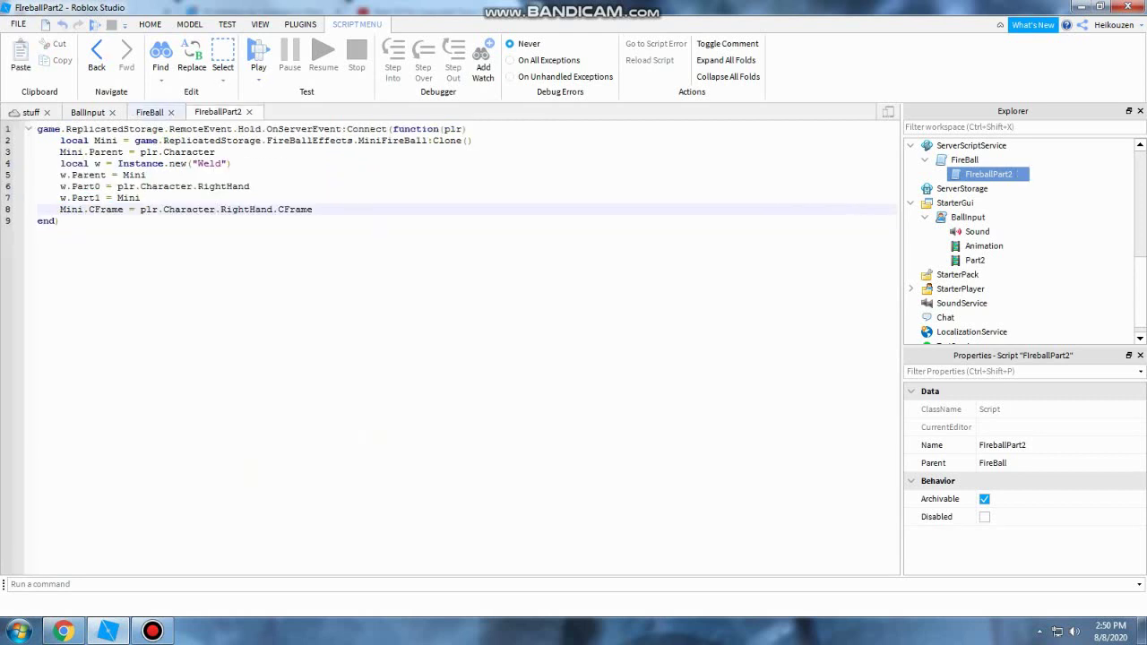
key("ctrl+shift+Tab")
key("Down")
key("Down")
key("Home")
key("shift+Down")
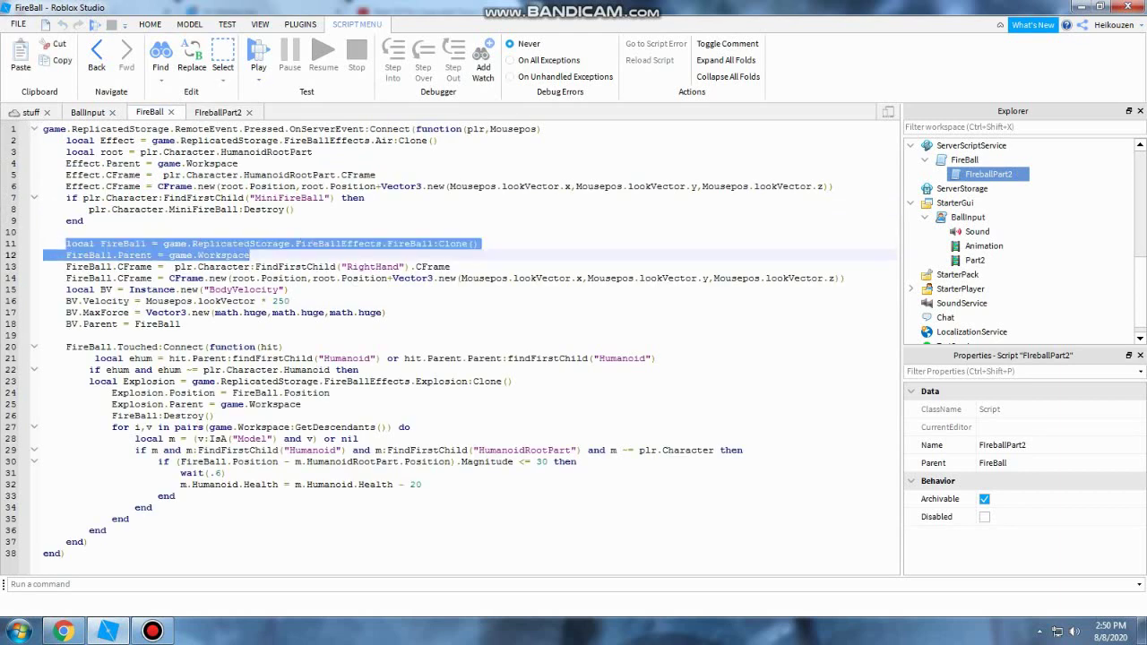
key("Right")
left_click_drag(65, 243, 845, 278)
left_click(845, 277)
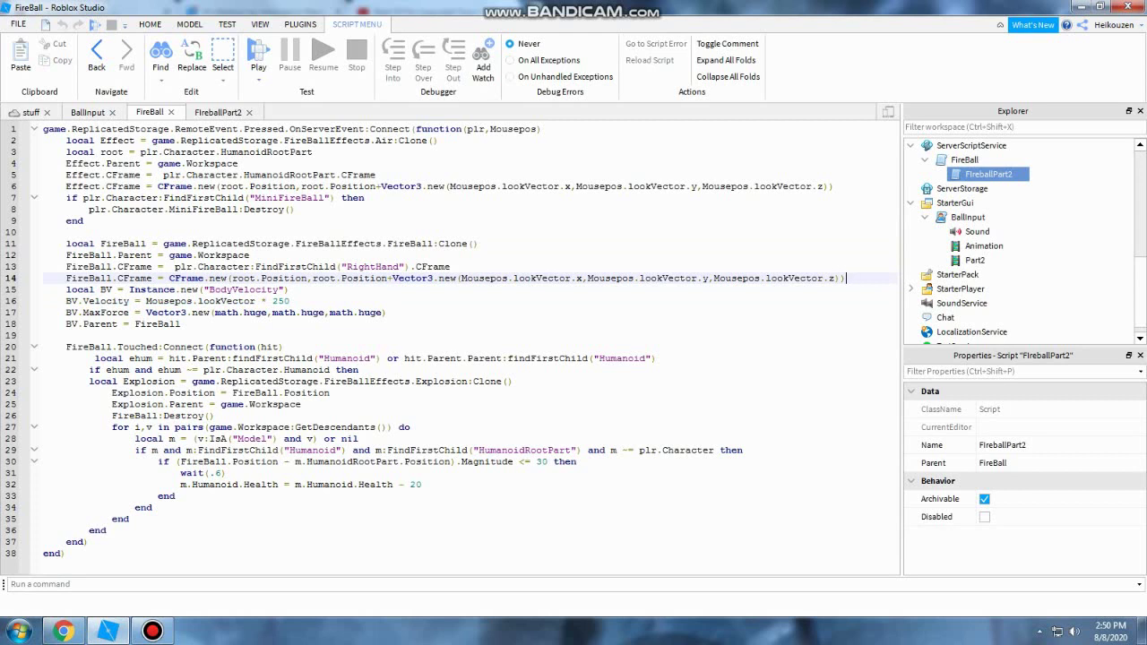
left_click_drag(164, 277, 266, 278)
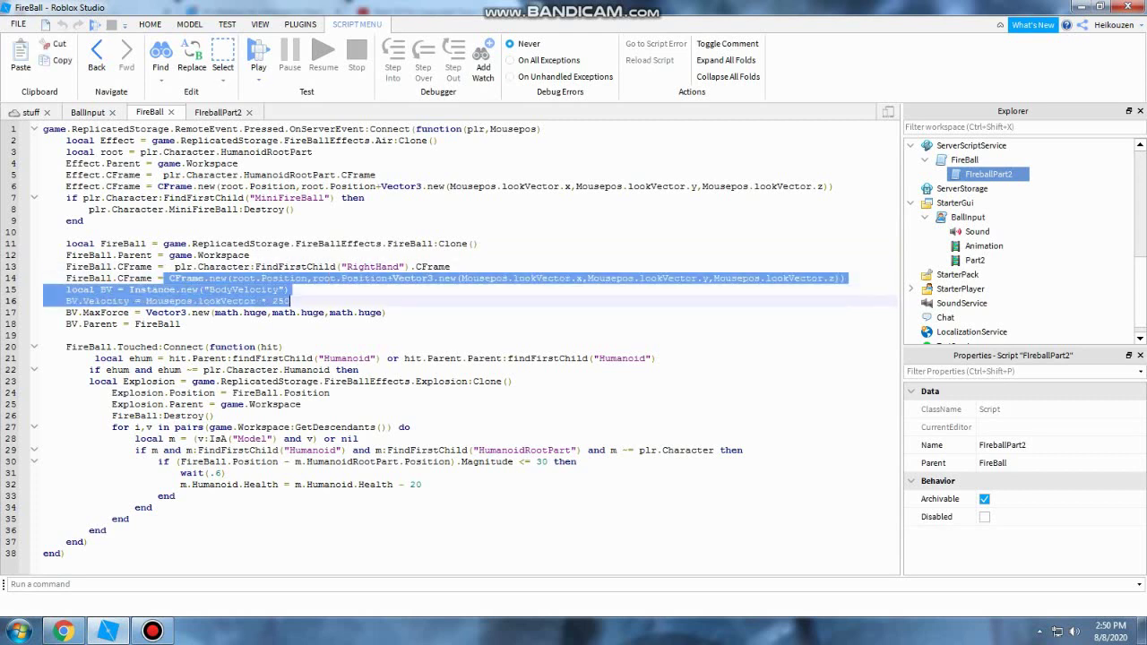
left_click_drag(266, 278, 846, 278)
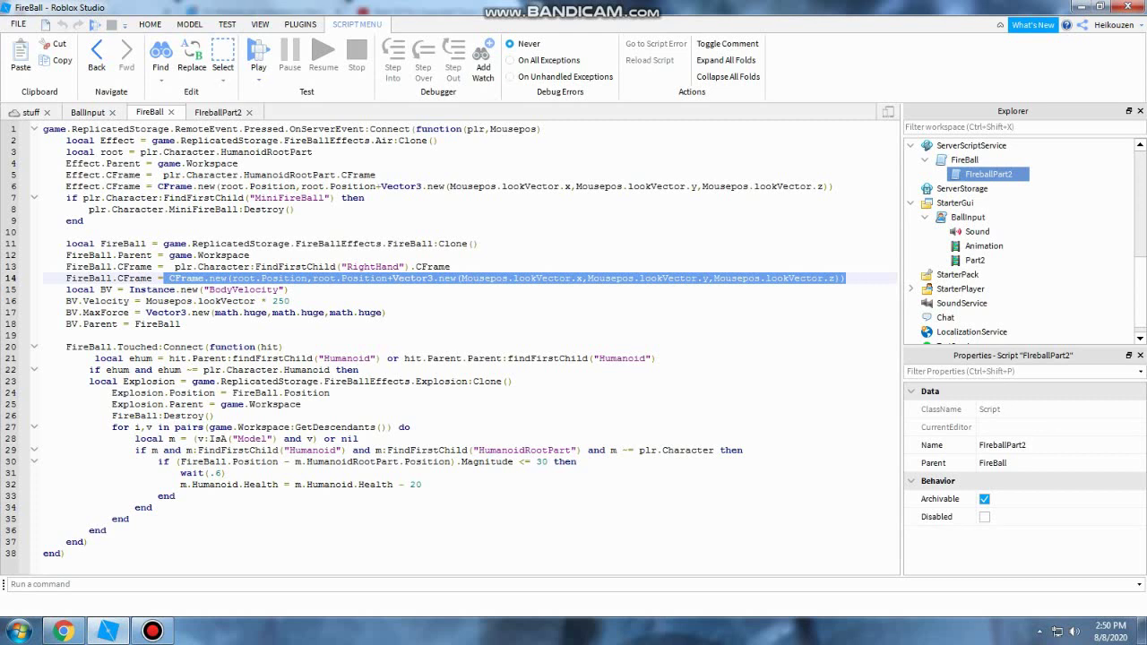
key("Left")
key("ctrl+shift+Right")
key("ctrl+shift+Right")
key("ctrl+shift+Right")
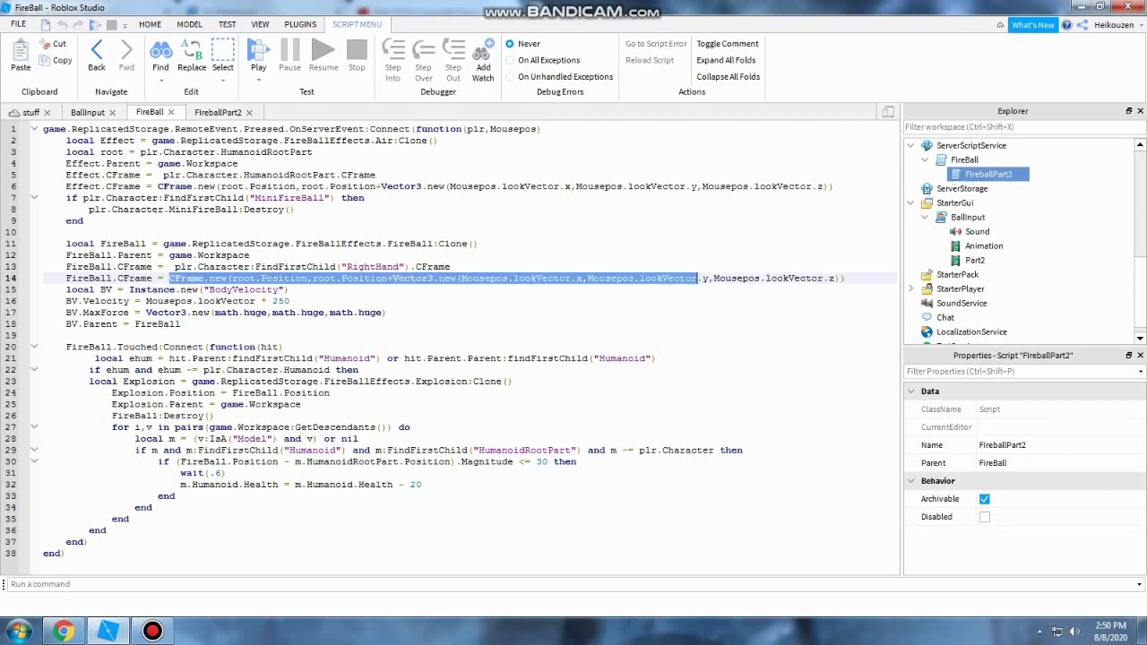
key("ctrl+shift+Right")
key("ctrl+shift+Right")
key("ctrl+shift+Right")
key("Left")
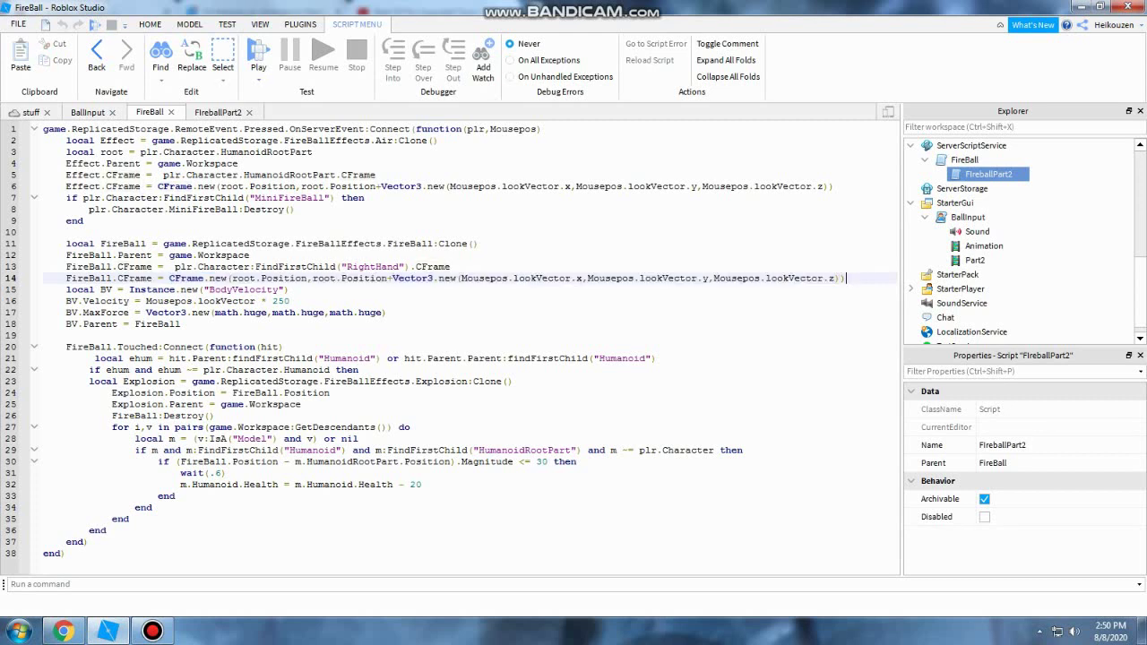
key("End")
key("ctrl+shift+Left")
key("ctrl+shift+Left")
key("ctrl+shift+Left")
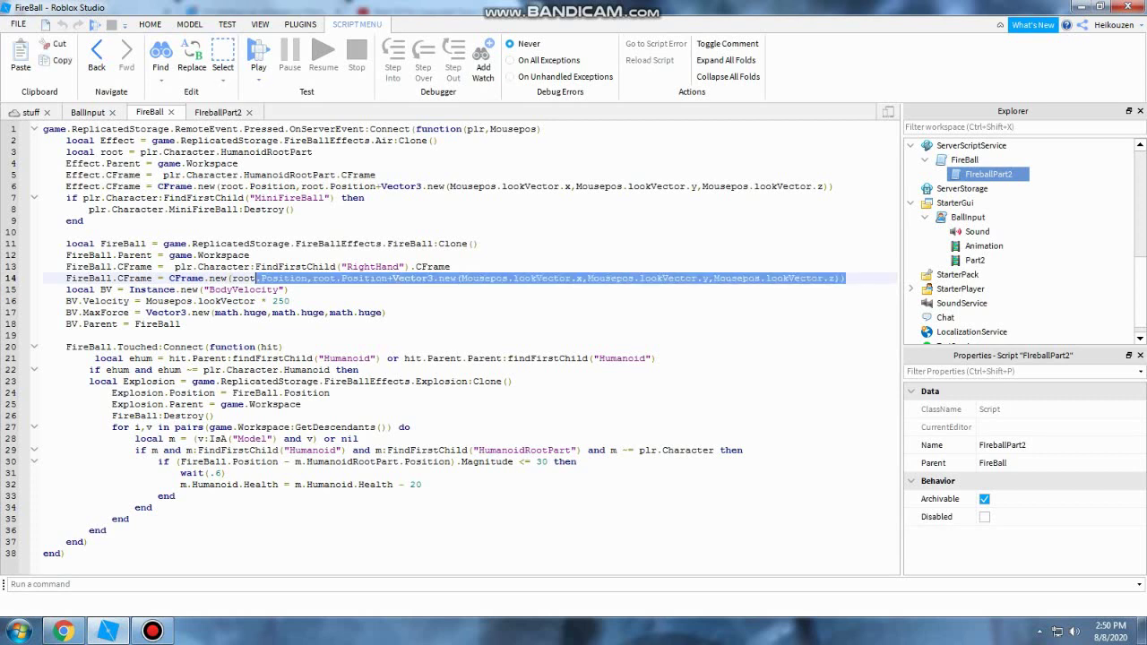
key("ctrl+shift+Left")
key("ctrl+shift+Left")
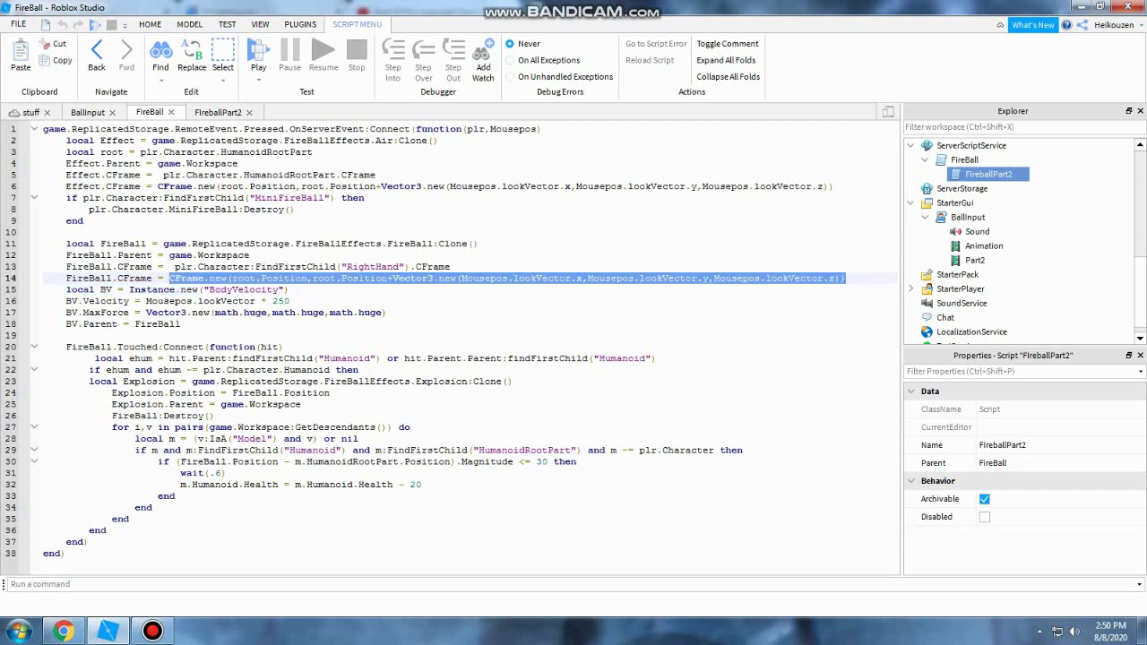
key("Down")
key("Home")
key("shift+Down")
key("shift+Down")
key("shift+Down")
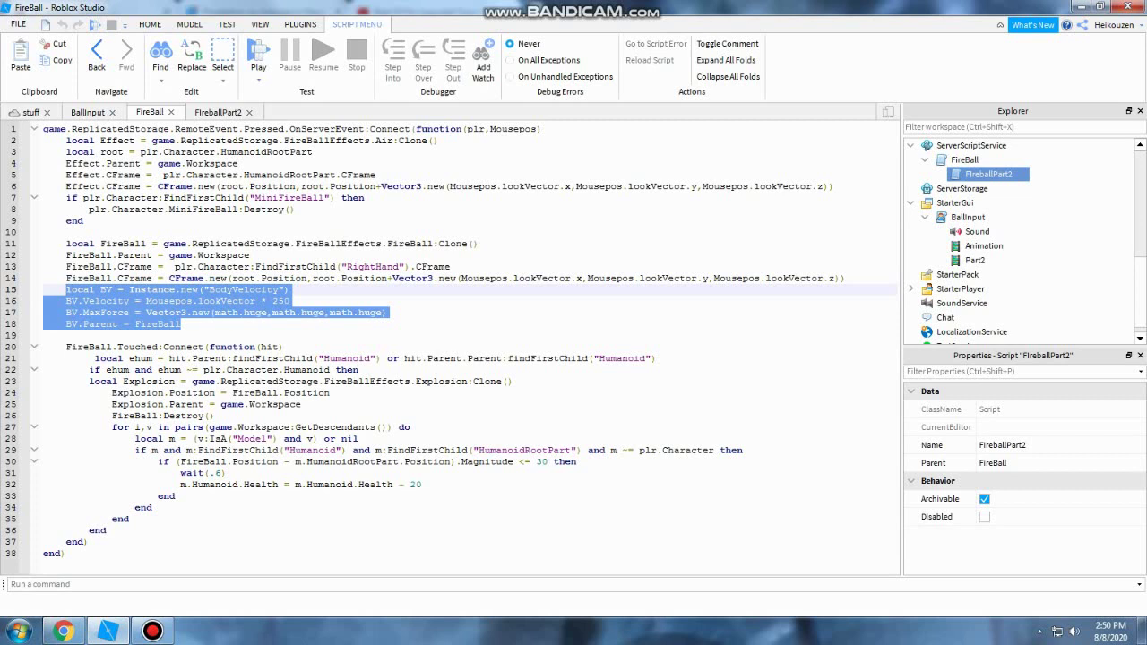
key("Left")
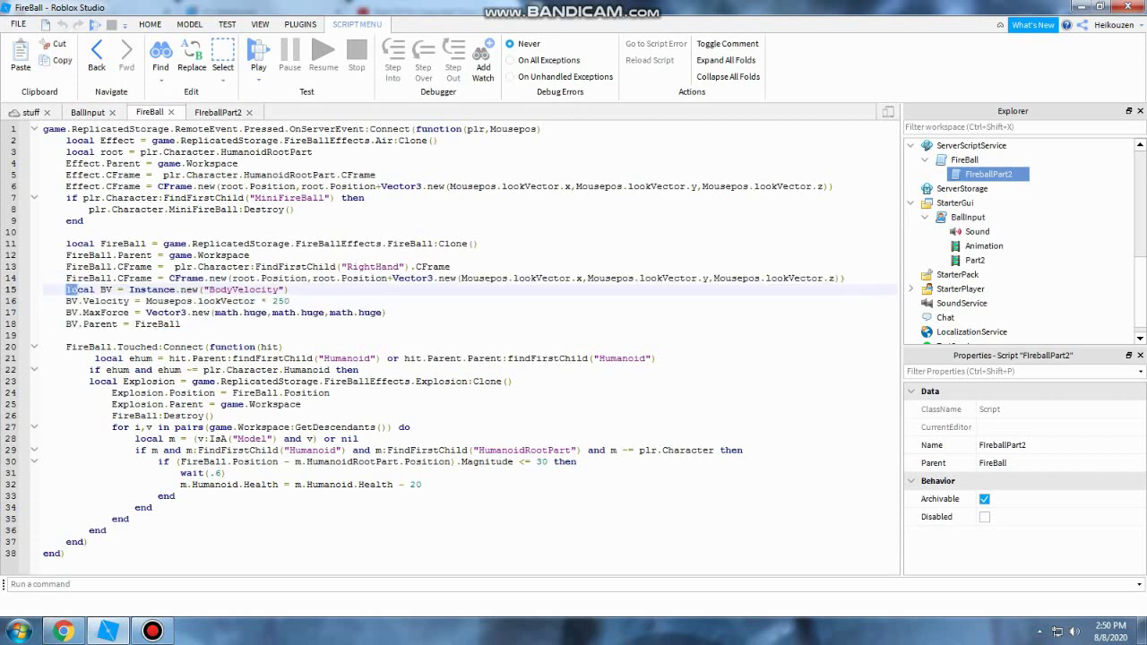
key("shift+Right")
key("shift+Right")
key("shift+Right")
key("shift+Right")
key("shift+Right")
key("shift+Right")
key("shift+Right")
key("shift+Right")
key("shift+Right")
key("shift+Down")
key("End")
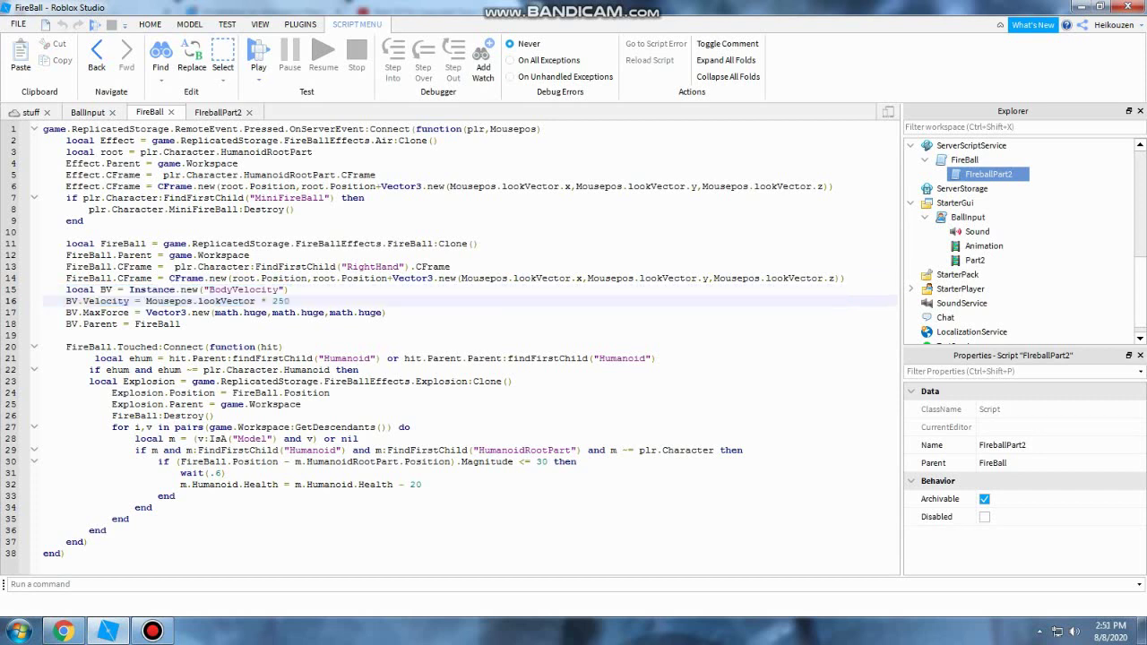
key("shift+Up")
key("shift+Up")
key("shift+Home")
key("shift+Down")
key("Left")
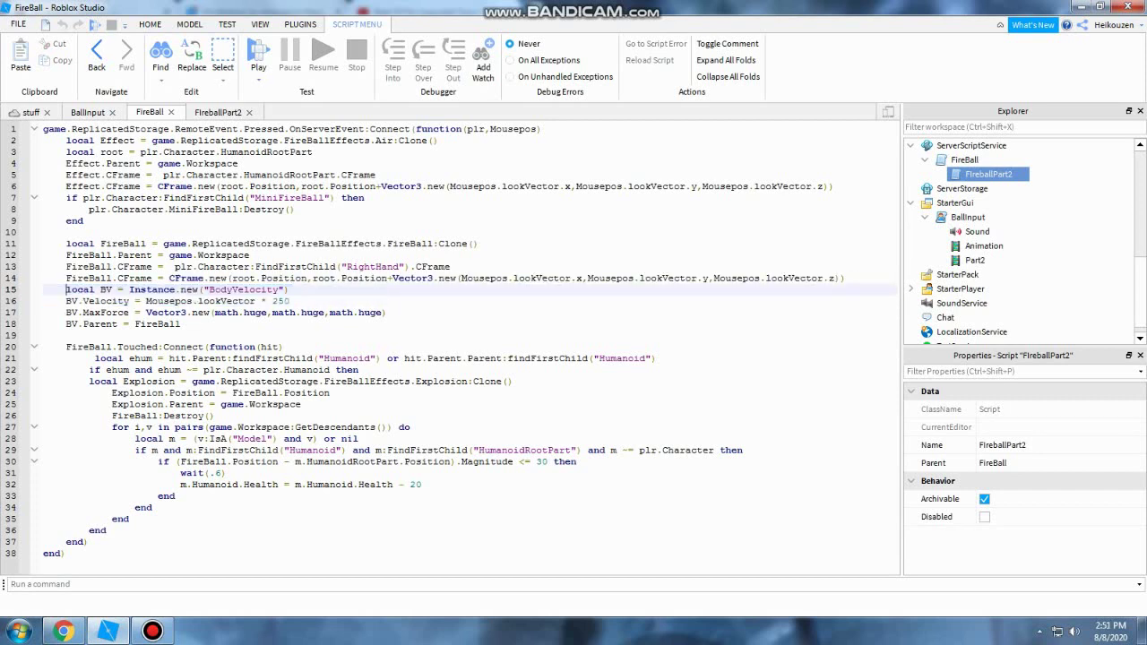
key("shift+Down")
key("shift+Down")
key("Down")
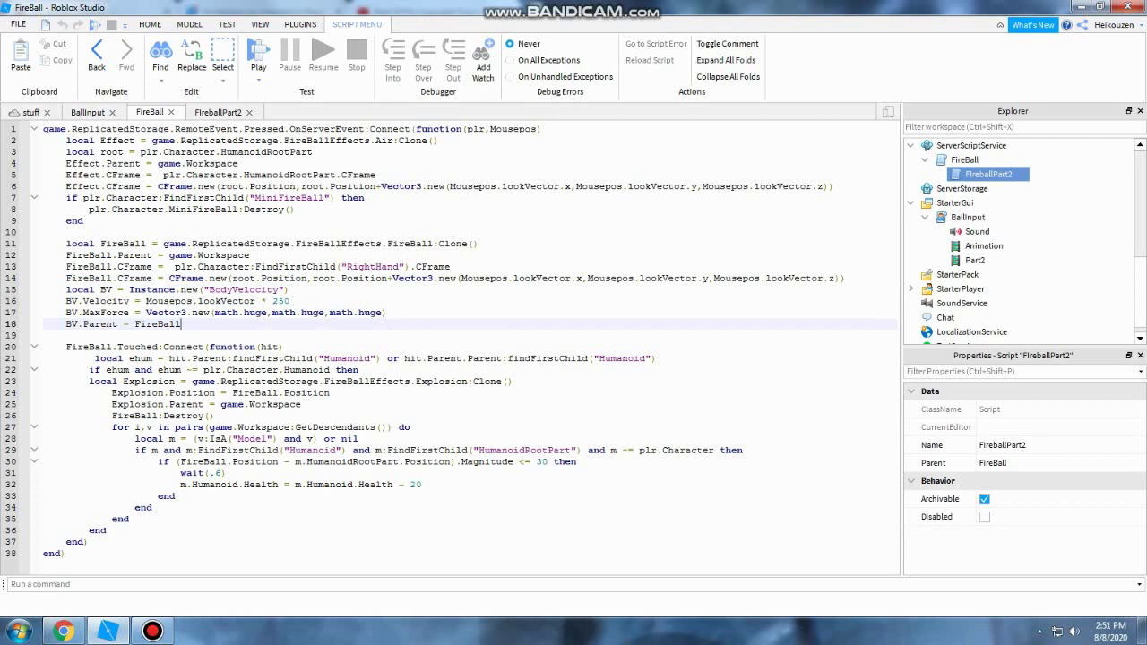
key("Down")
key("Down")
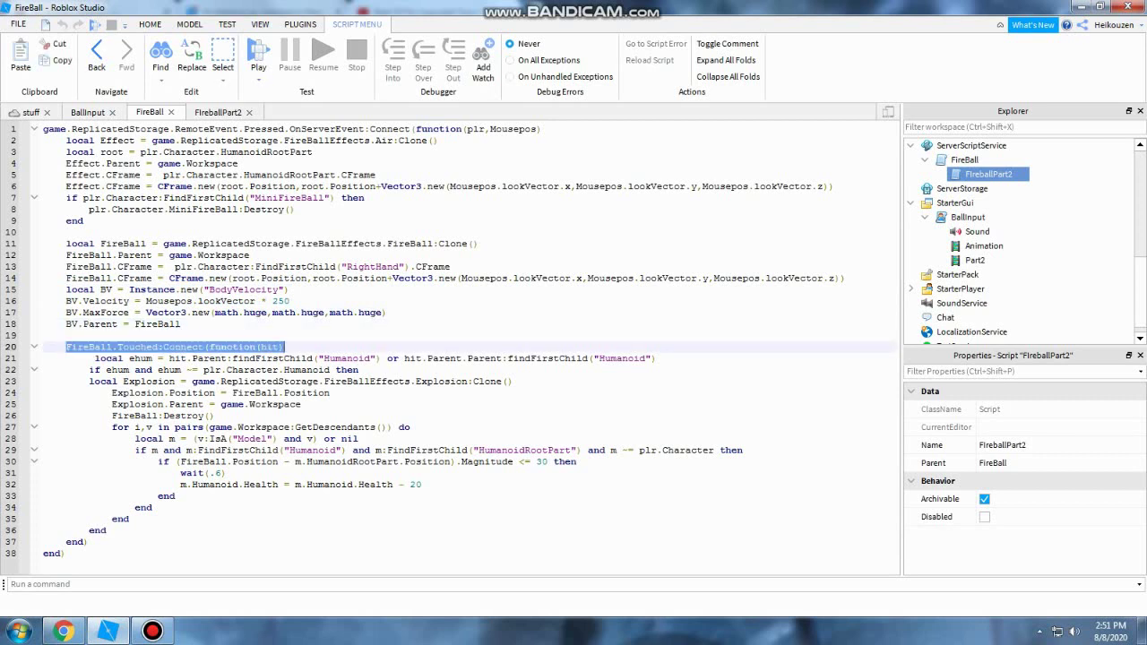
key("shift+Home")
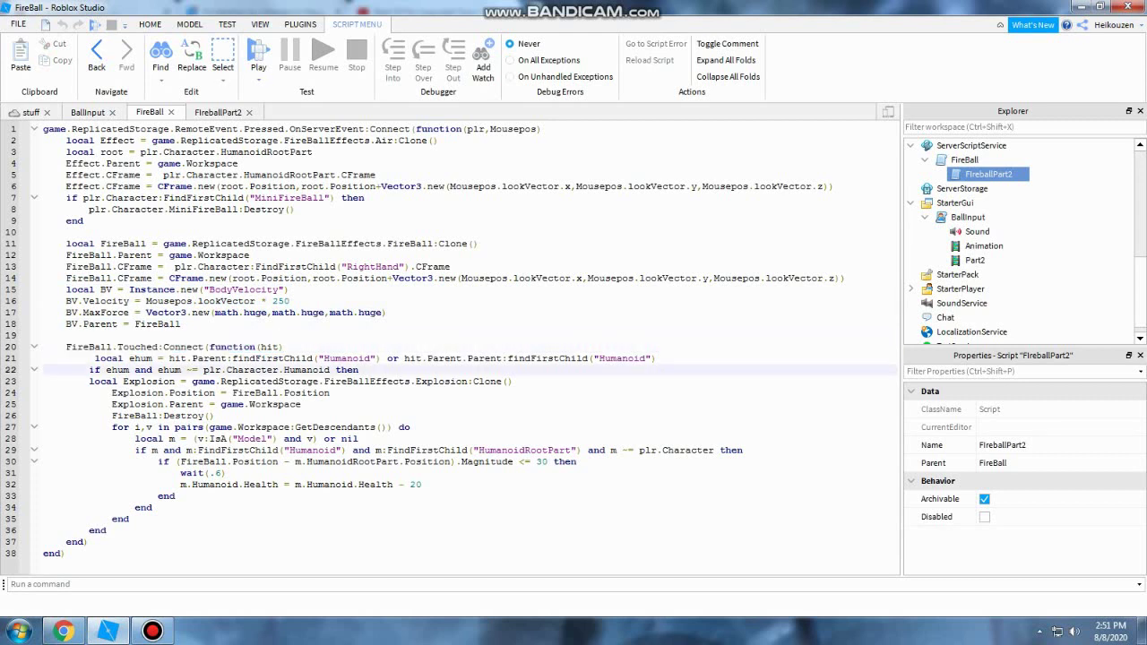
left_click_drag(88, 381, 233, 404)
key("Down")
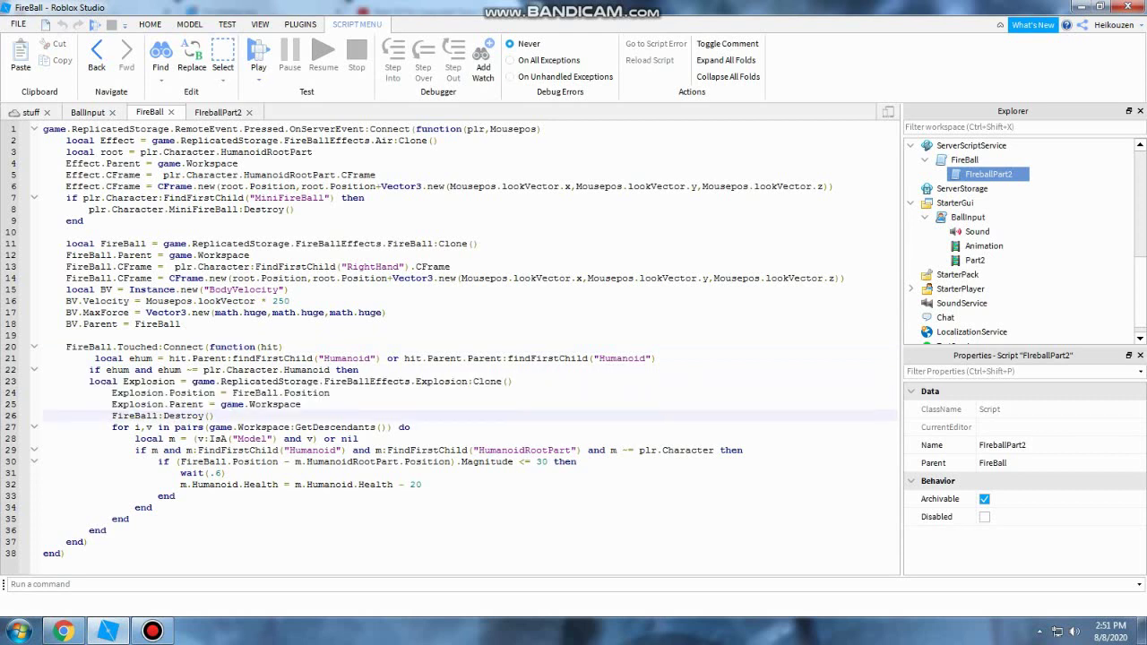
mouse_move(112, 427)
left_mouse_down()
mouse_move(358, 439)
mouse_move(112, 427)
left_mouse_up()
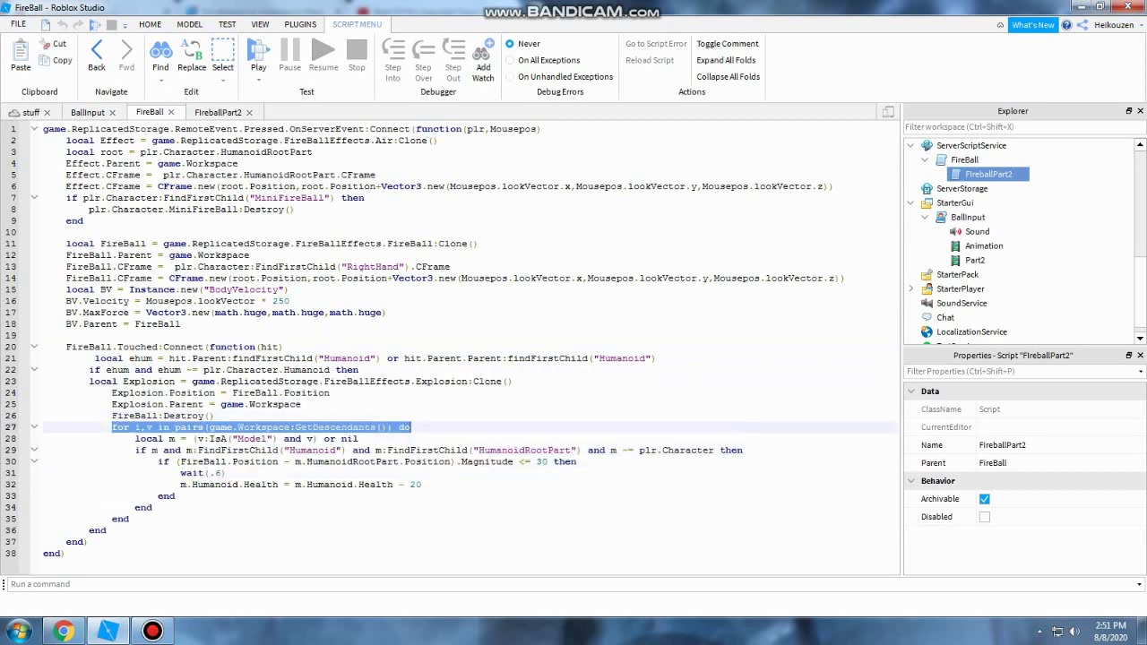
- Highlight the damage loop's model lookup and humanoid check on lines 28–29
key("Up")
key("Up")
key("Up")
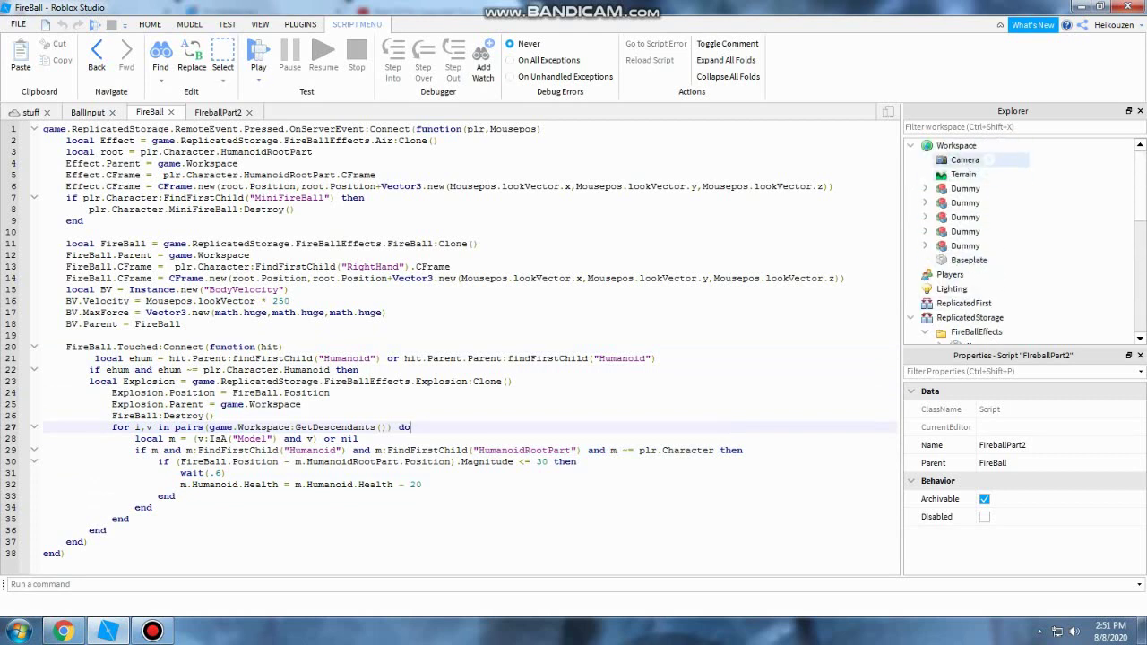
key("Right")
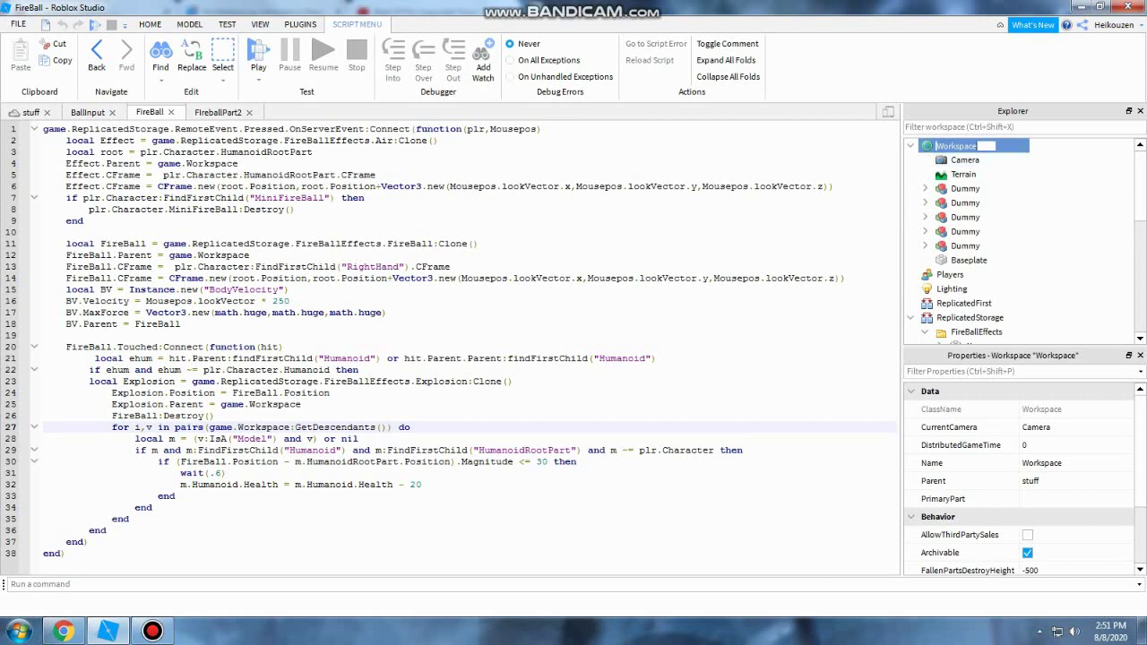
left_click(239, 393)
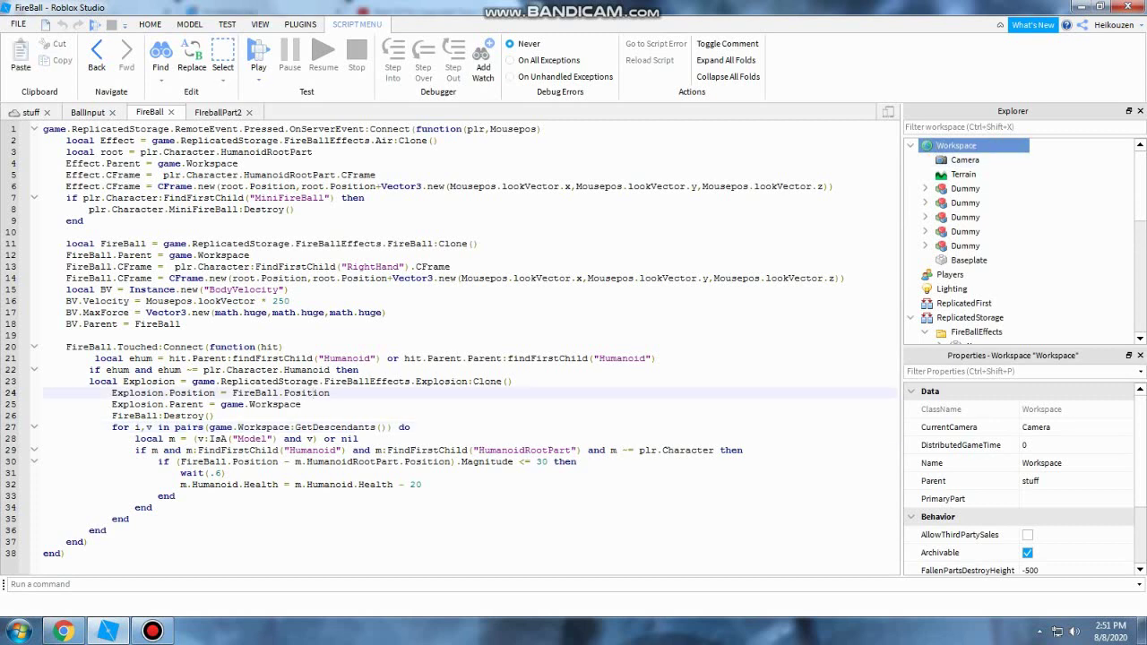
left_click(239, 438)
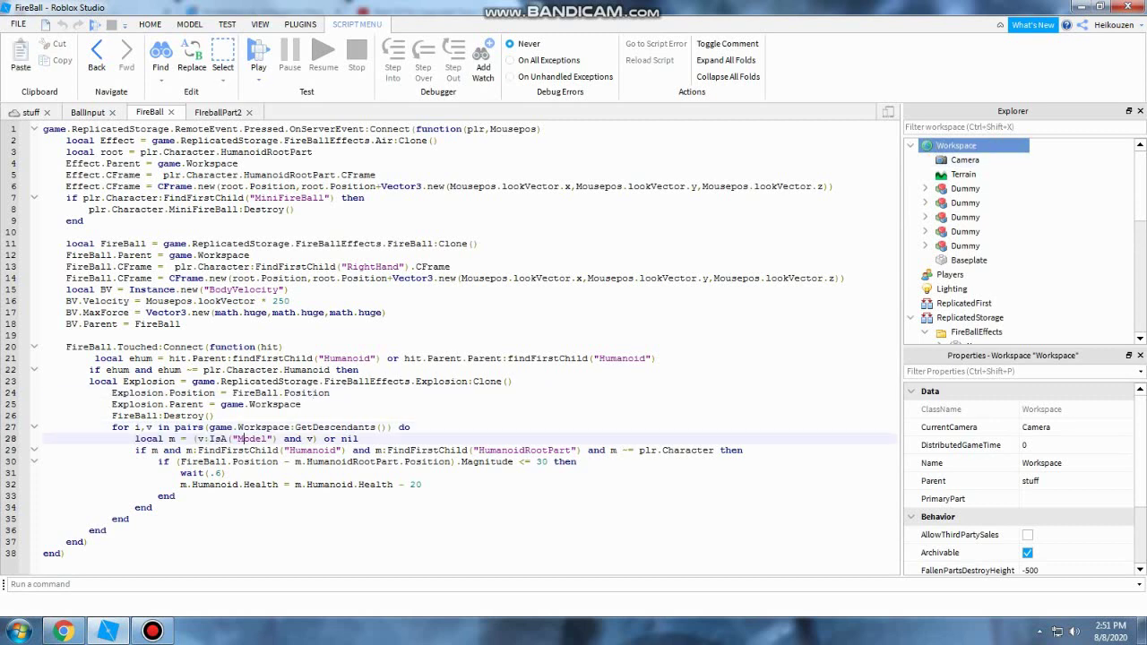
left_click_drag(239, 438, 598, 449)
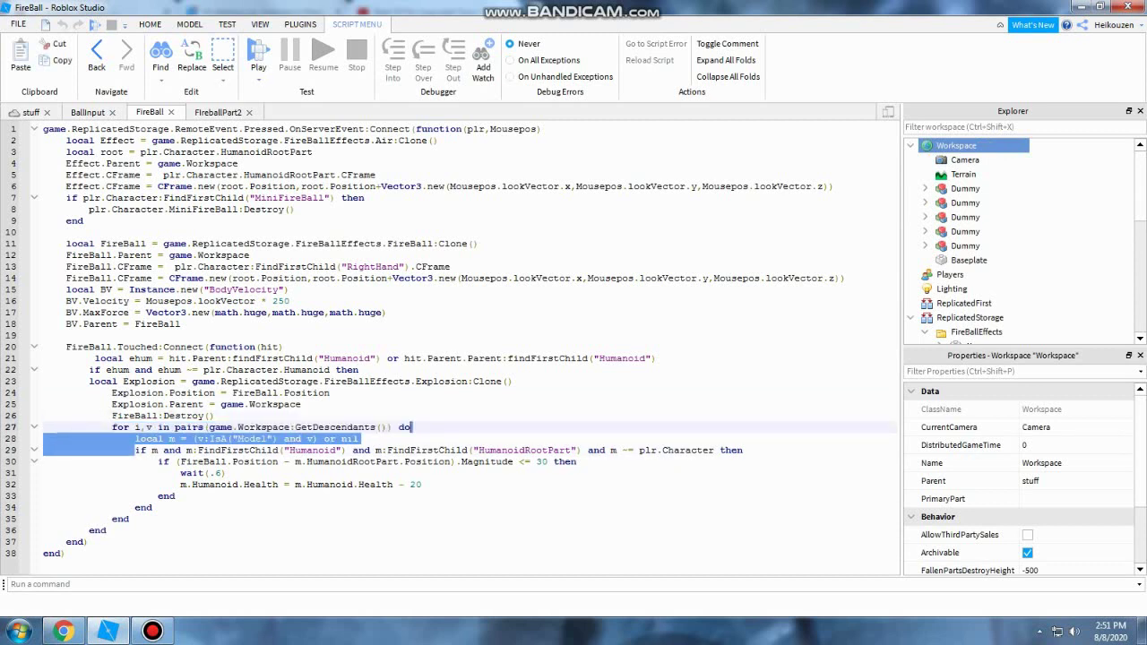
left_click(598, 450)
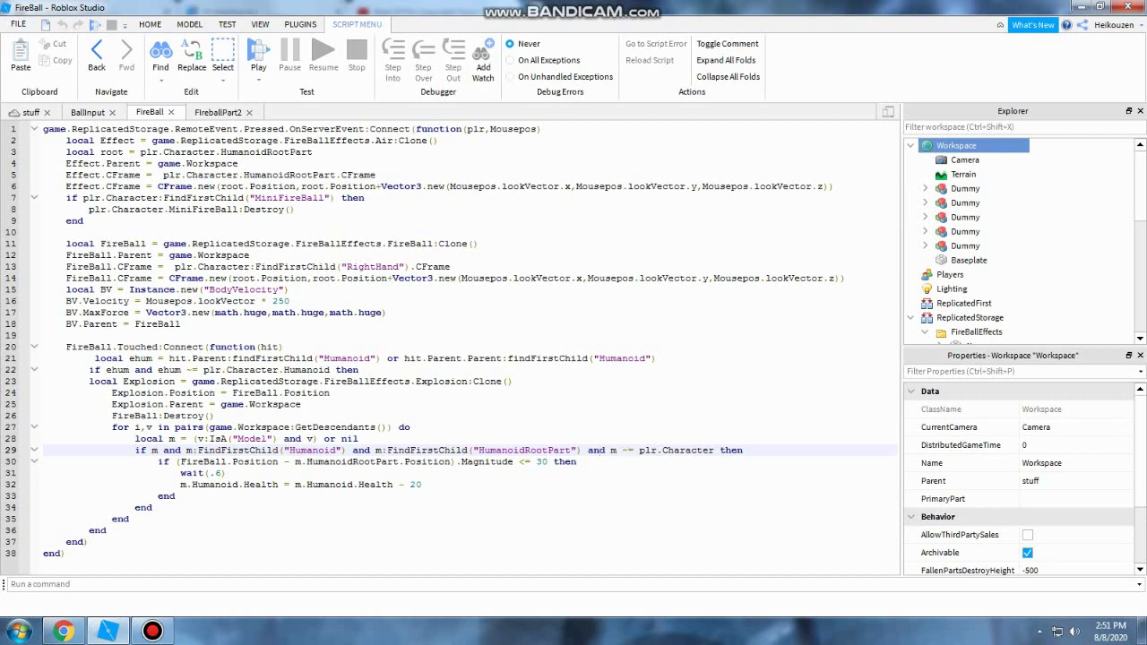
- Highlight line 30's 30-stud HumanoidRootPart distance check and line 32's health reduction
left_click_drag(547, 461, 159, 461)
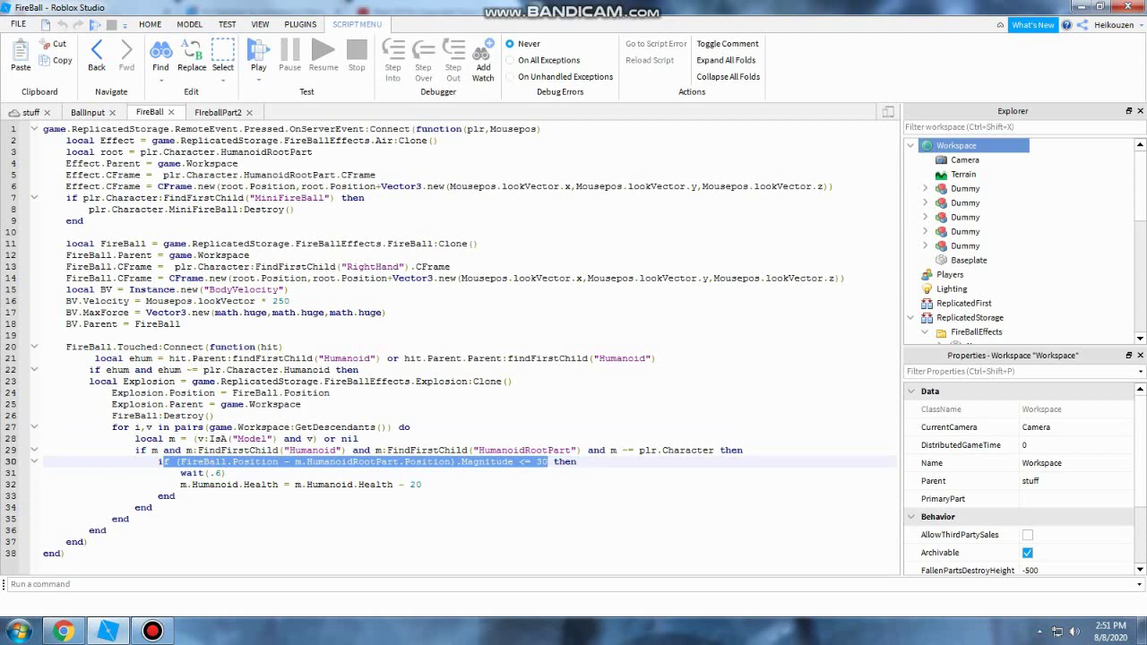
left_click(256, 461)
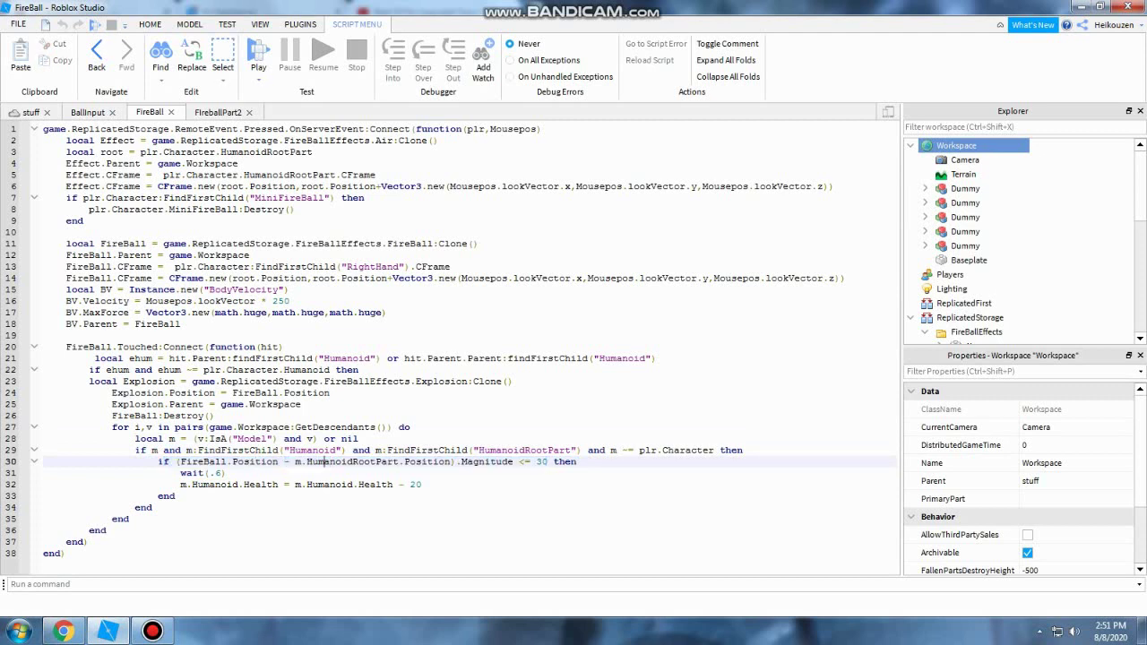
left_click_drag(295, 462, 451, 461)
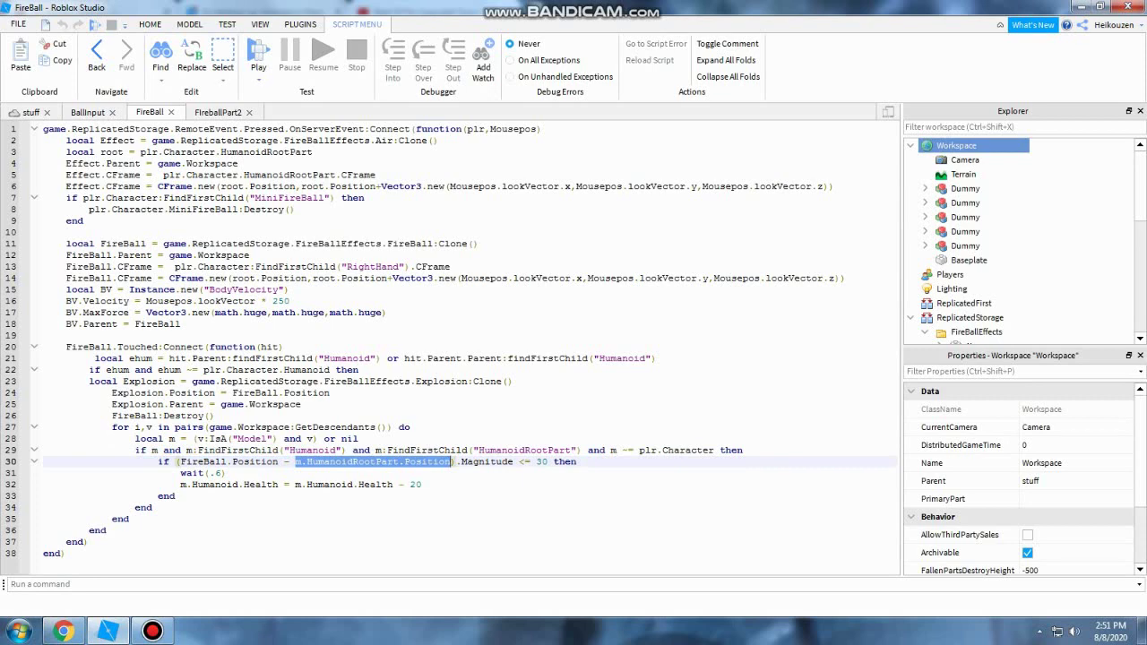
key("Right")
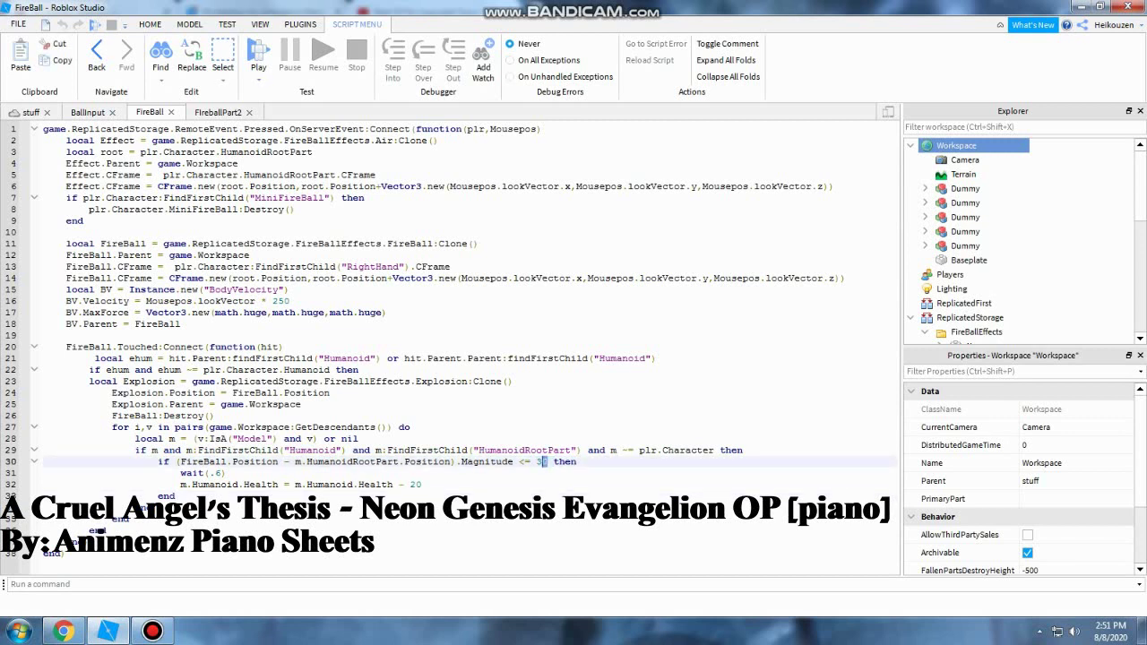
key("shift+Left")
key("shift+Left")
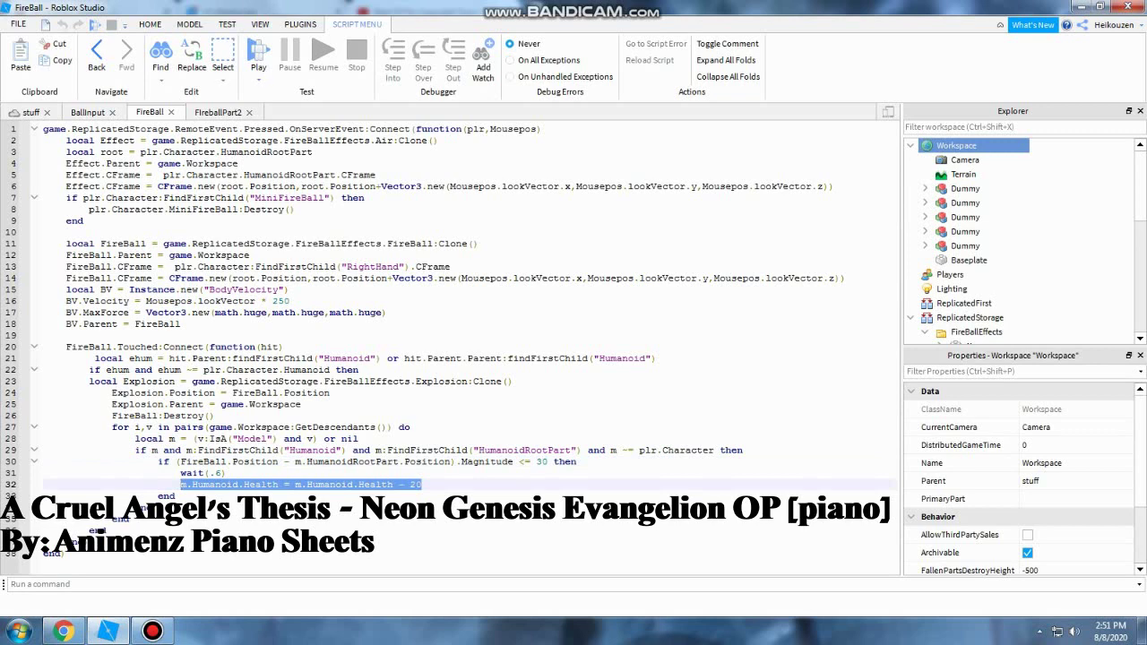
left_click_drag(193, 484, 174, 495)
left_click(422, 484)
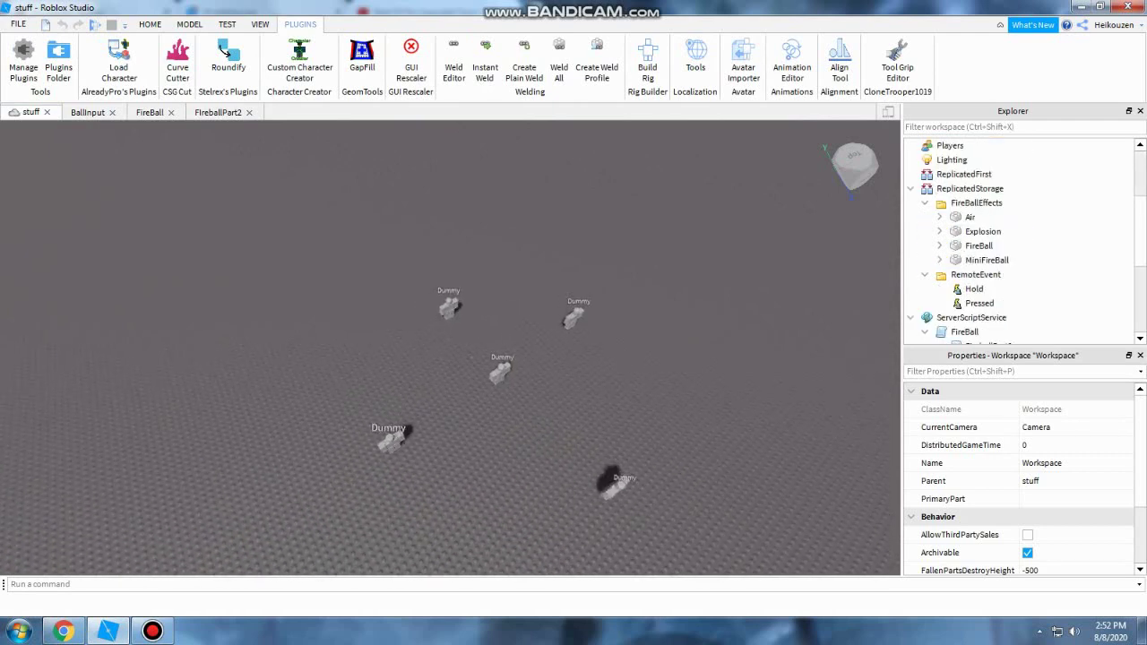
- Paste a copy of the stored FireBall effect into Workspace and frame it in view
left_click(986, 259)
double_click(978, 245)
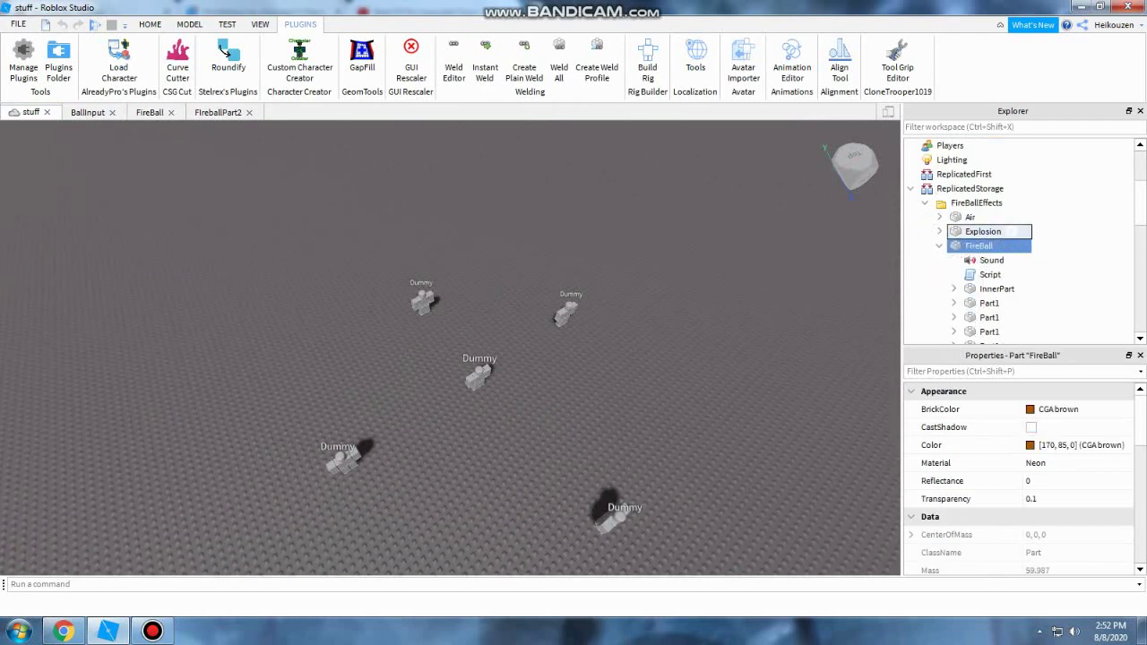
scroll(1021, 242, "up", 5)
left_click(956, 145)
key("ctrl+v")
key("f")
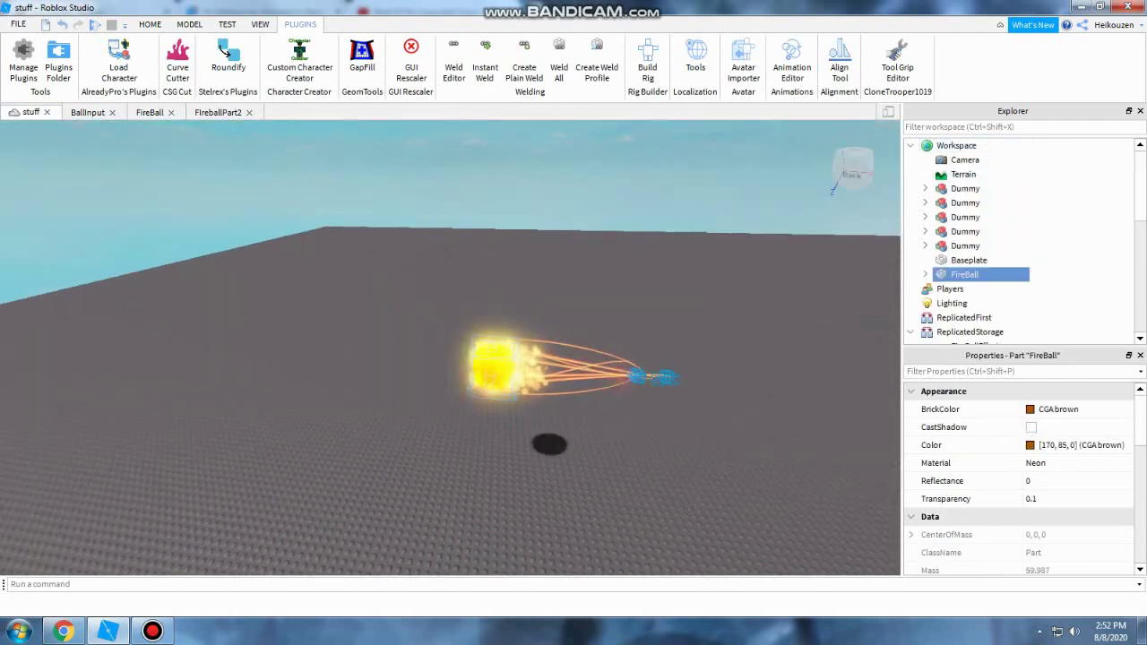
key("w")
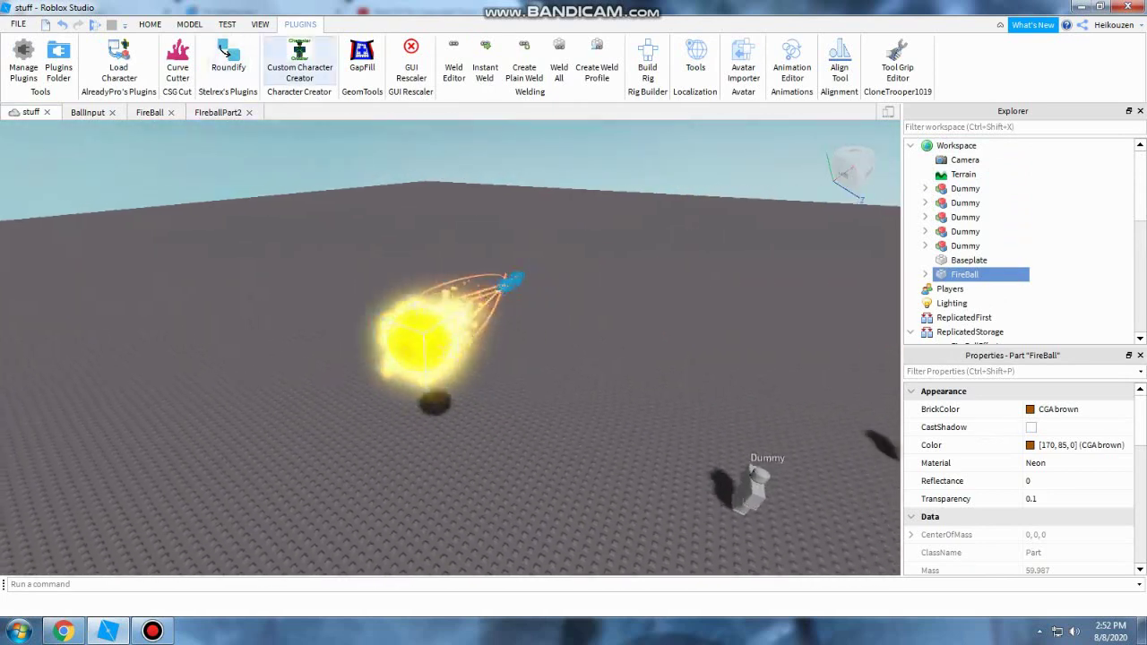
scroll(986, 274, "down", 5)
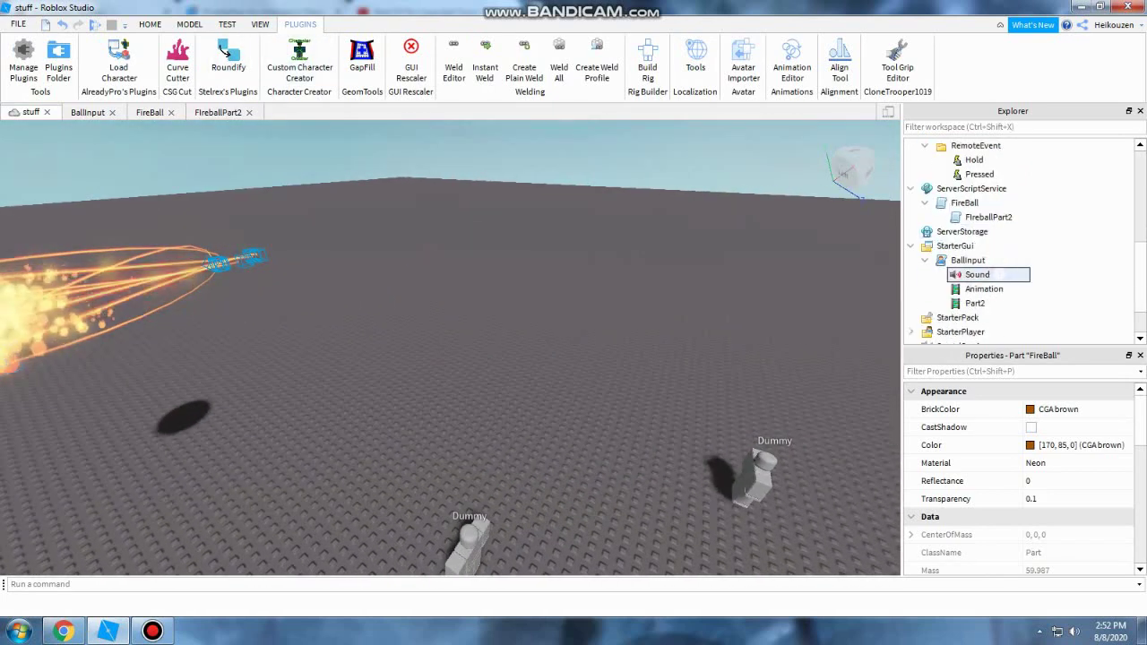
scroll(986, 250, "up", 5)
- Reselect the stored FireBall, then expand and select the Explosion effect
left_click(979, 245)
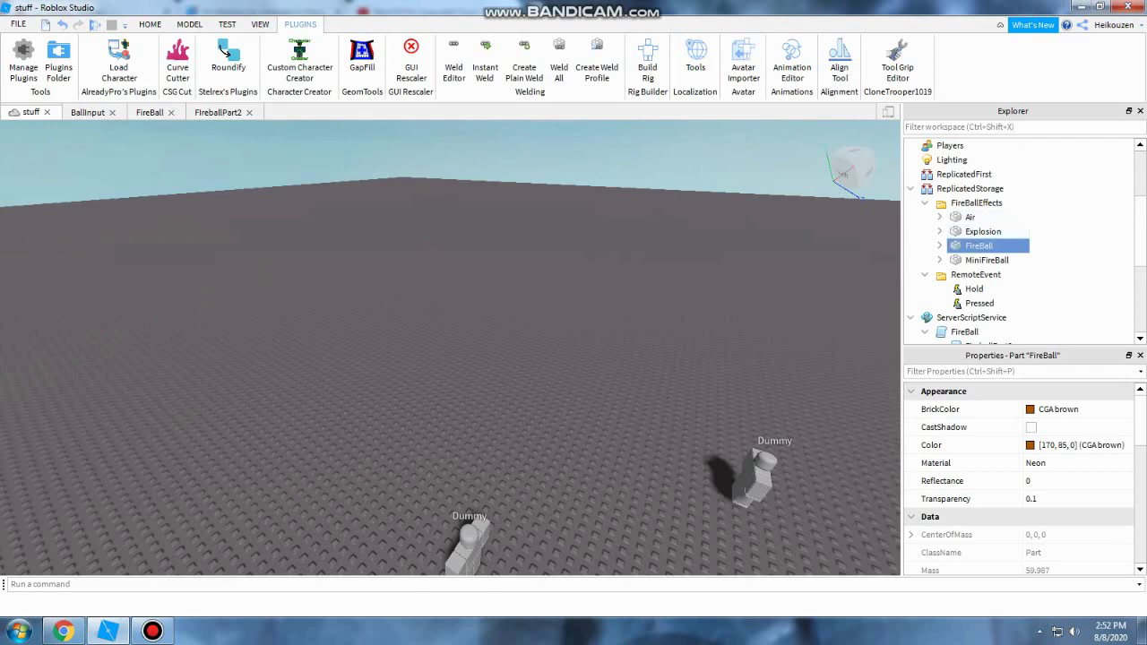
key("s")
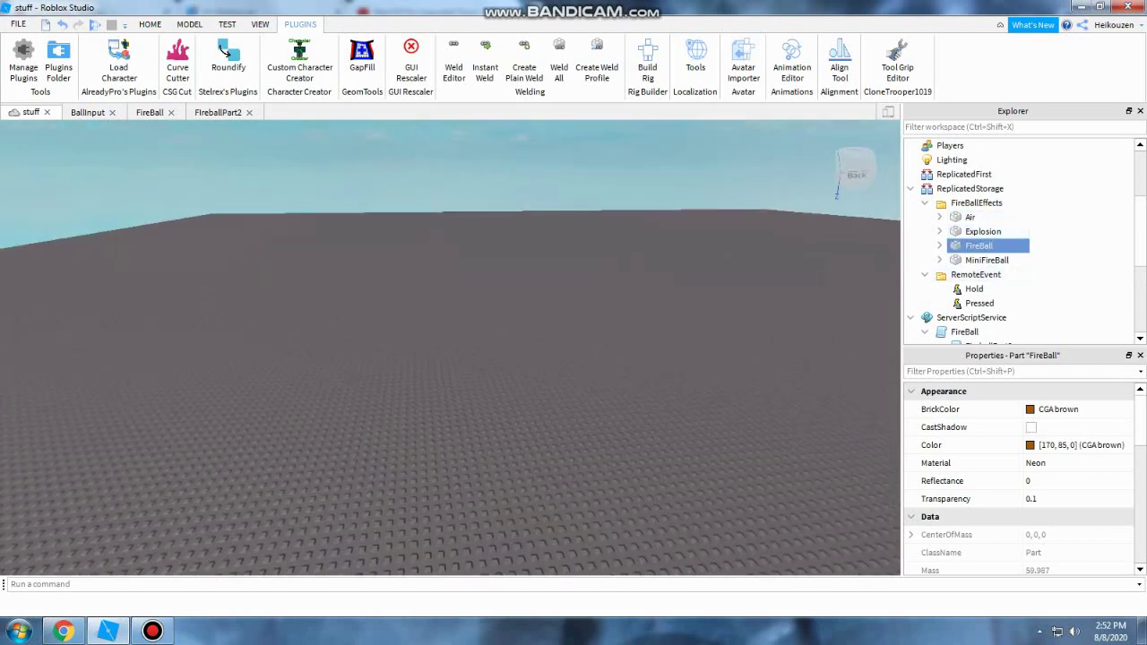
left_click(939, 231)
left_click(982, 231)
key("s")
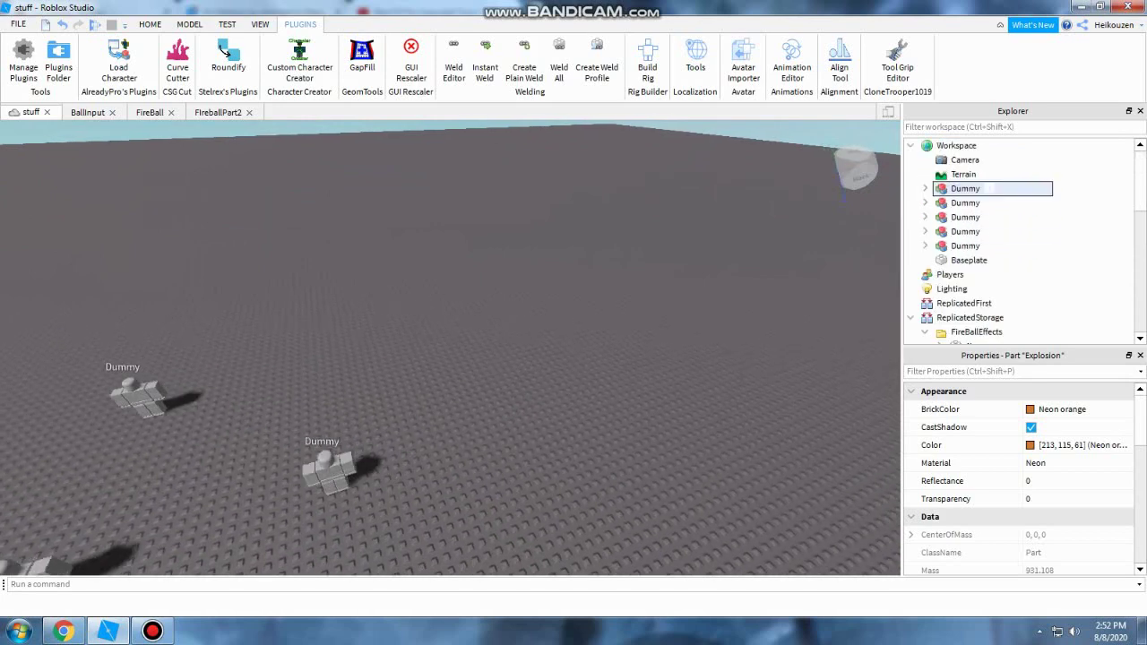
- Drag Explosion into Workspace and open its Part1 and Part2 scripts
left_click_drag(983, 231, 955, 145)
mouse_move(448, 350)
right_mouse_down()
mouse_move(627, 359)
mouse_move(681, 304)
right_mouse_up()
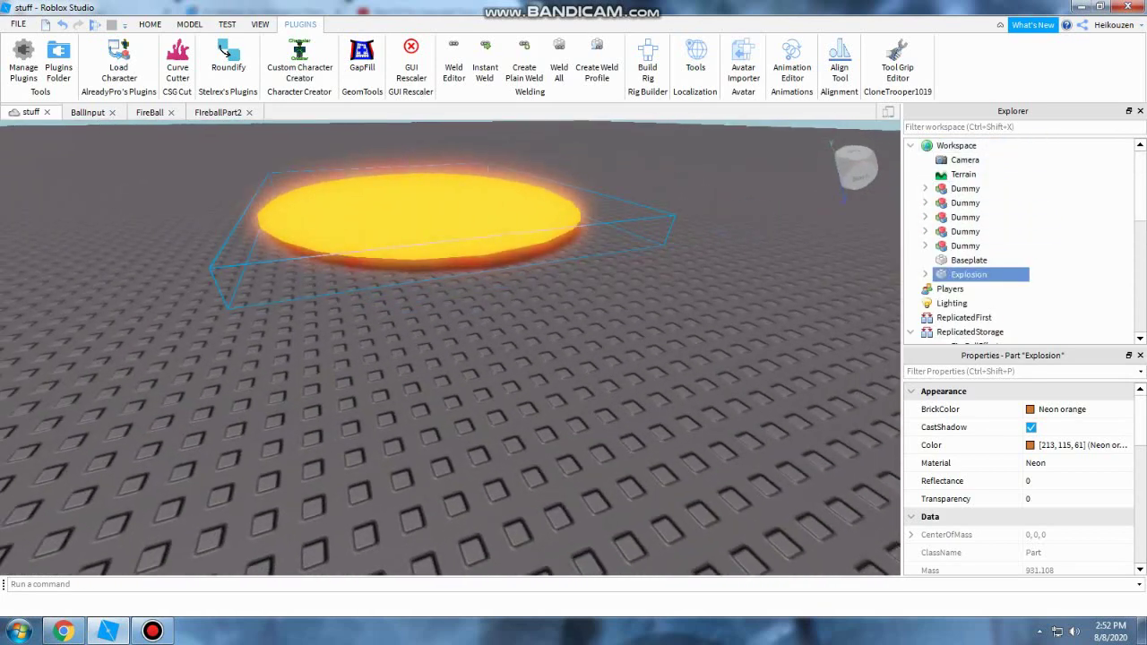
left_click(925, 274)
double_click(974, 274)
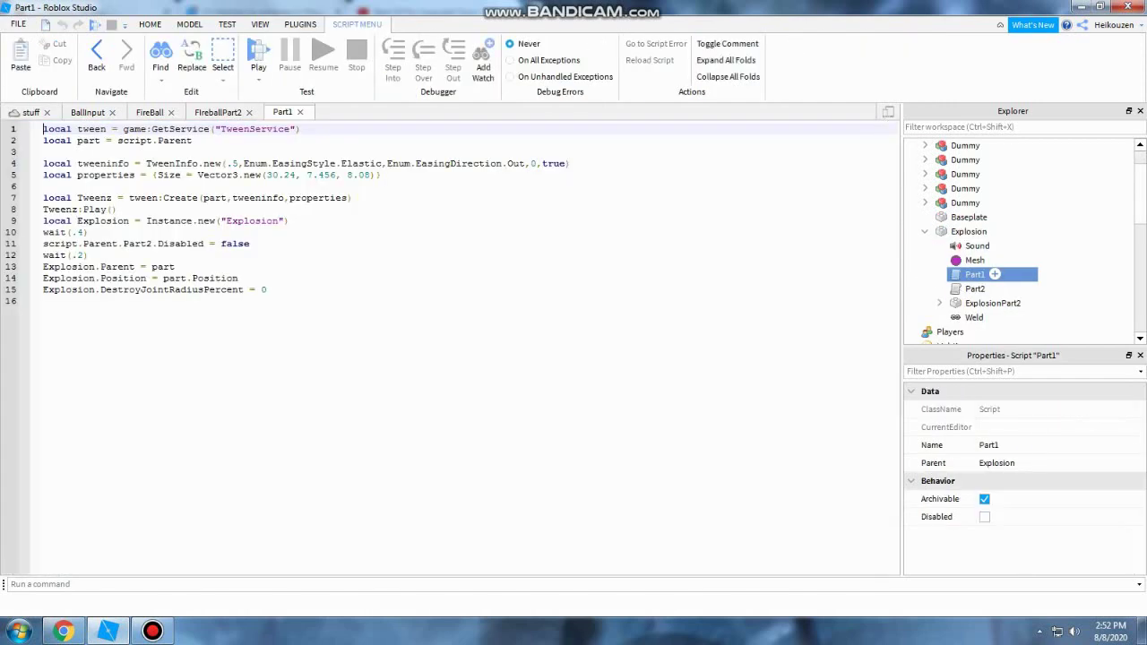
double_click(975, 288)
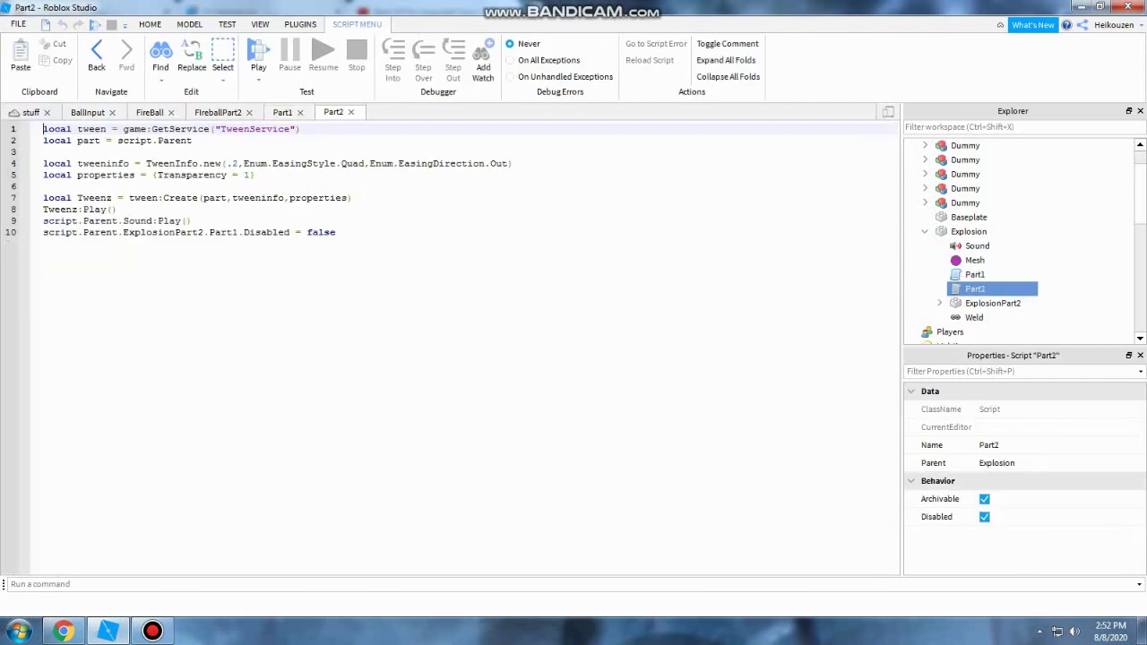
- Open ExplosionPart2's Part1 and Part2 scripts and inspect the explosion Sound
left_click(1028, 302)
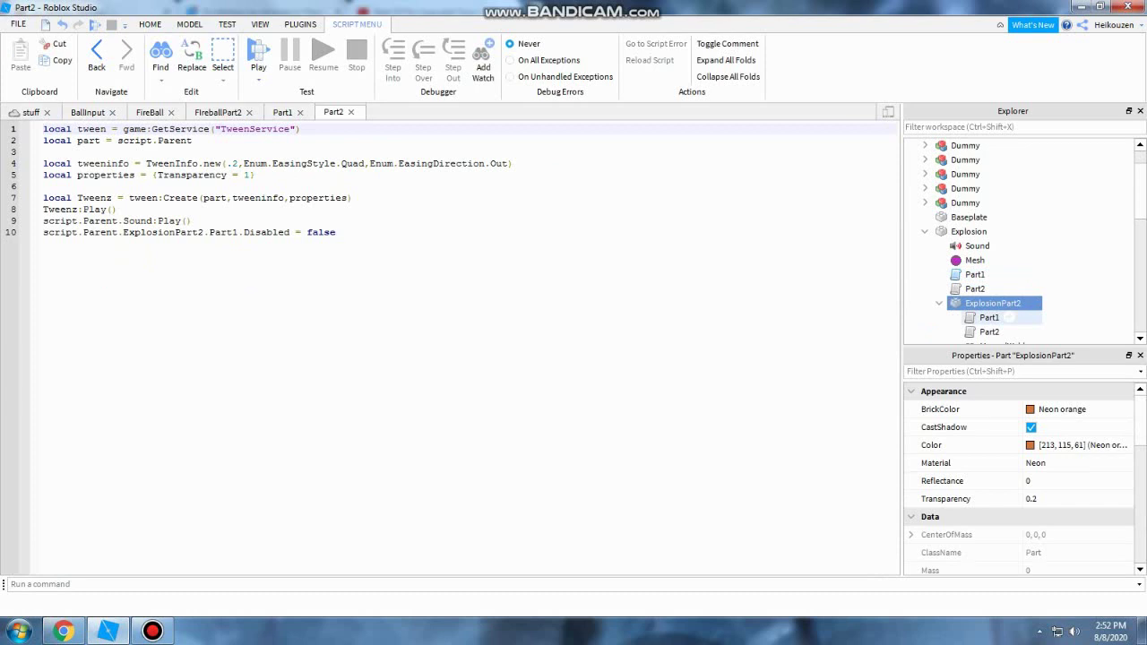
double_click(989, 317)
scroll(994, 305, "down", 1)
double_click(989, 288)
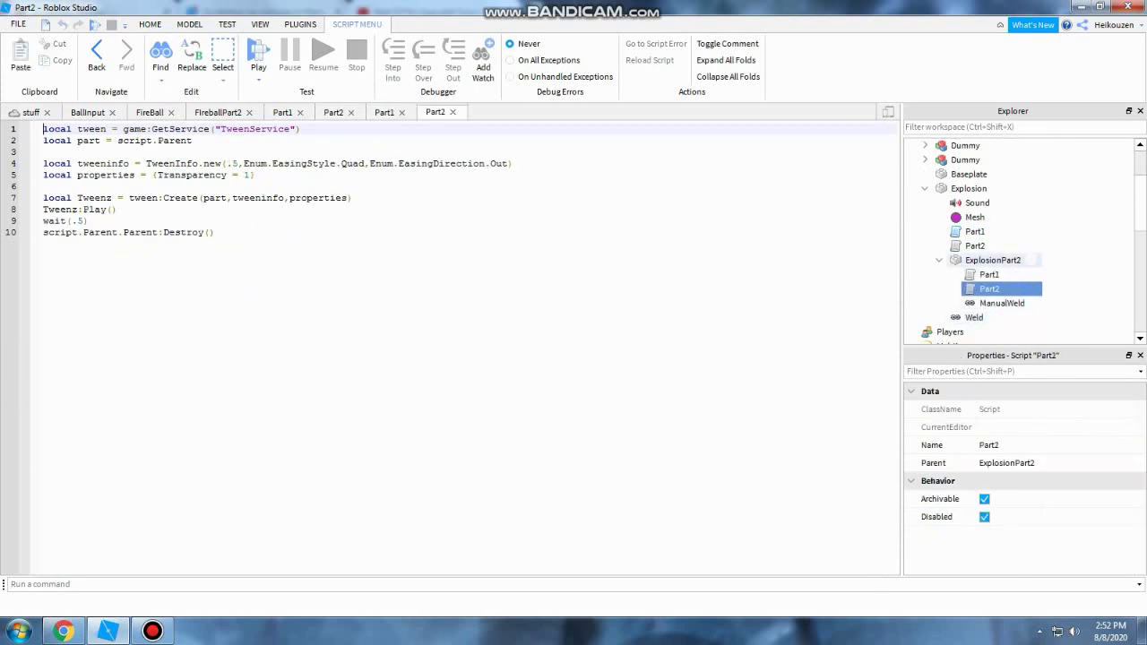
left_click(981, 202)
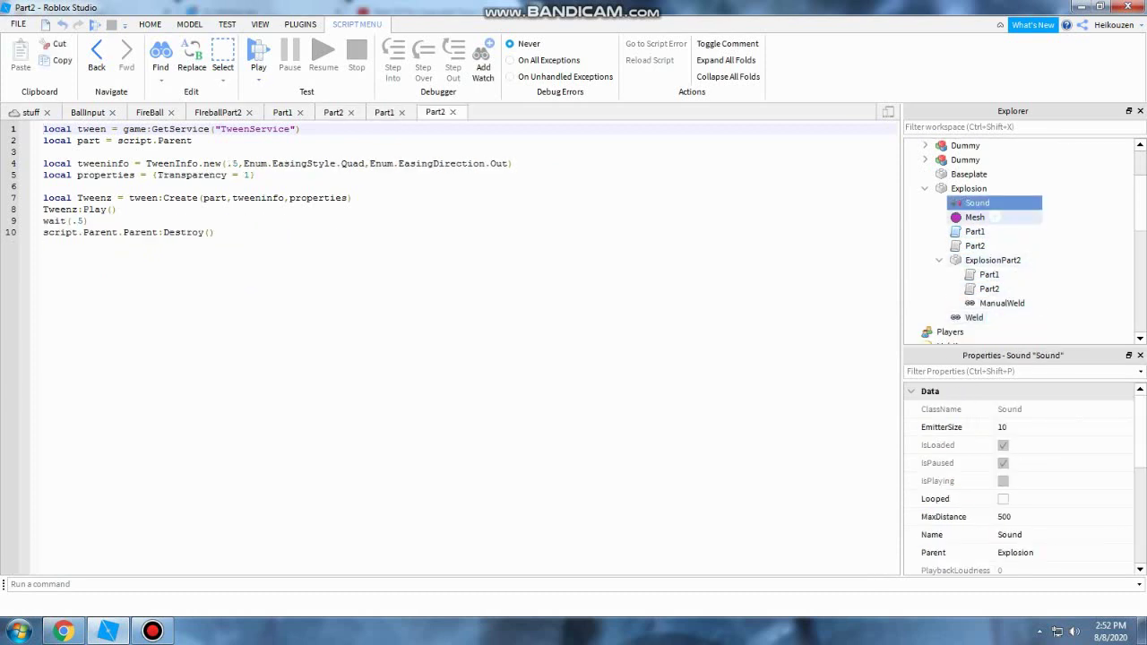
- Close all open script tabs, leaving only the 3D place view
left_click(31, 112)
left_click(84, 112)
left_click(105, 112)
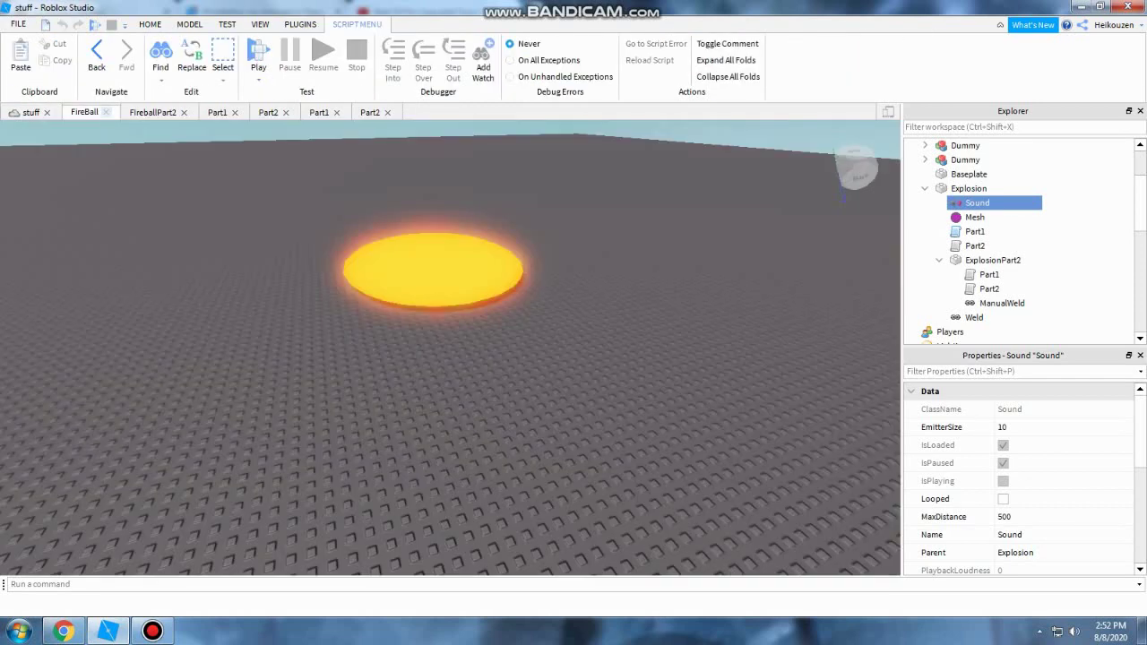
left_click(125, 112)
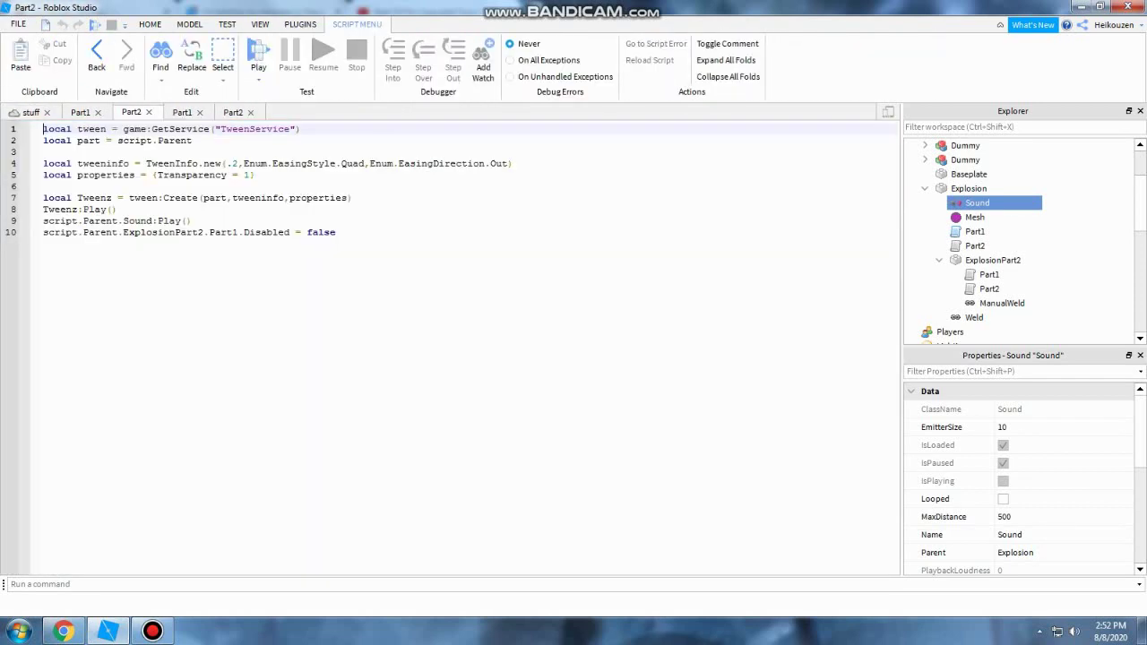
left_click(99, 112)
left_click(98, 112)
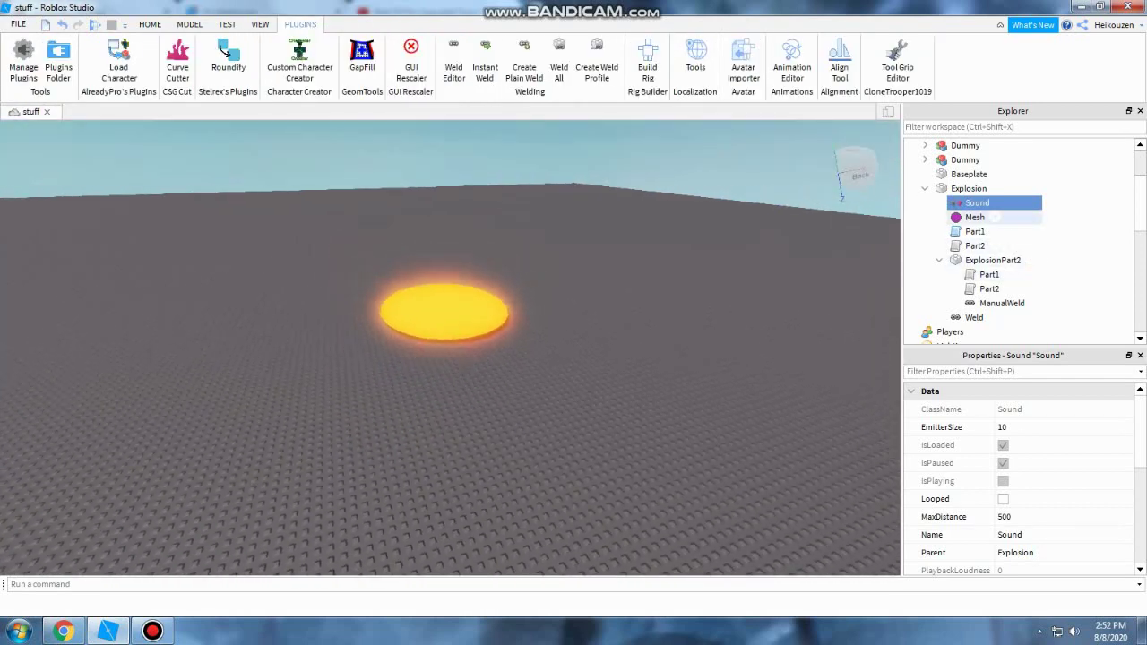
- Move Explosion into FireBallEffects and drag the Air effect into Workspace to preview
left_click_drag(968, 188, 975, 260)
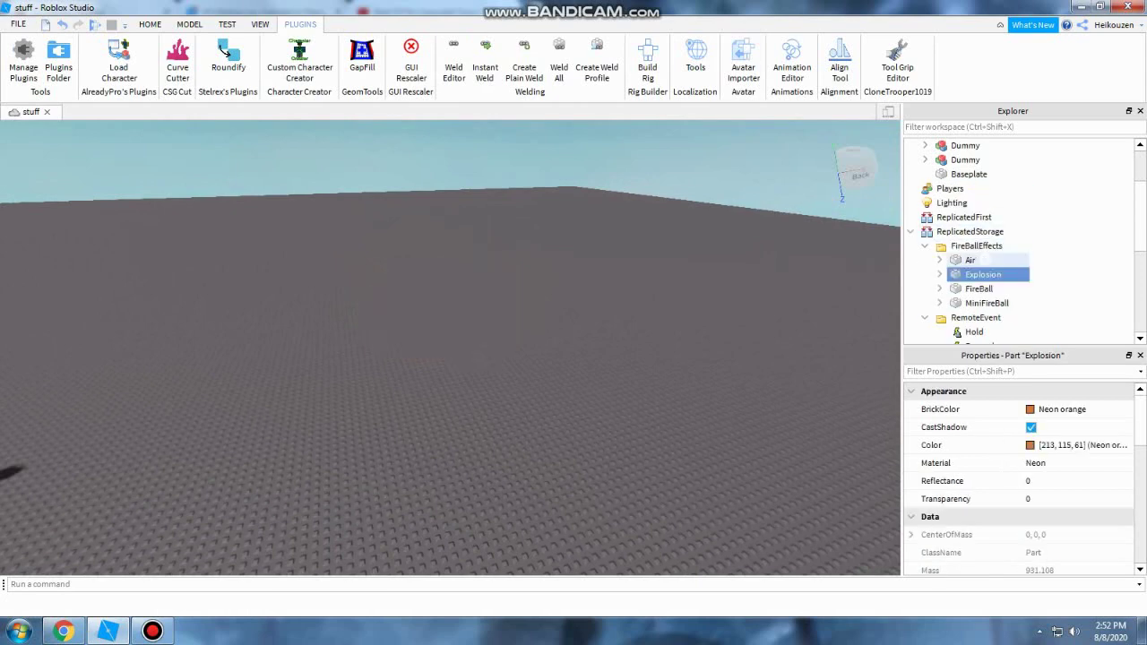
scroll(1012, 241, "up", 2)
left_click_drag(985, 343, 956, 145)
scroll(507, 260, "up", 3)
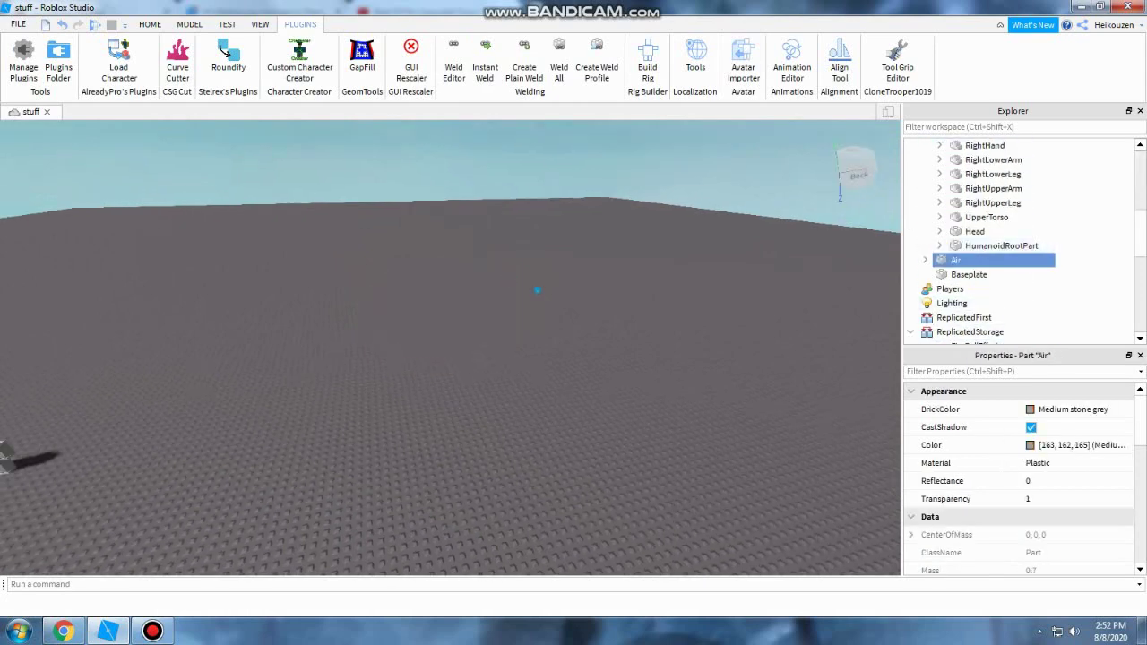
scroll(507, 260, "down", 3)
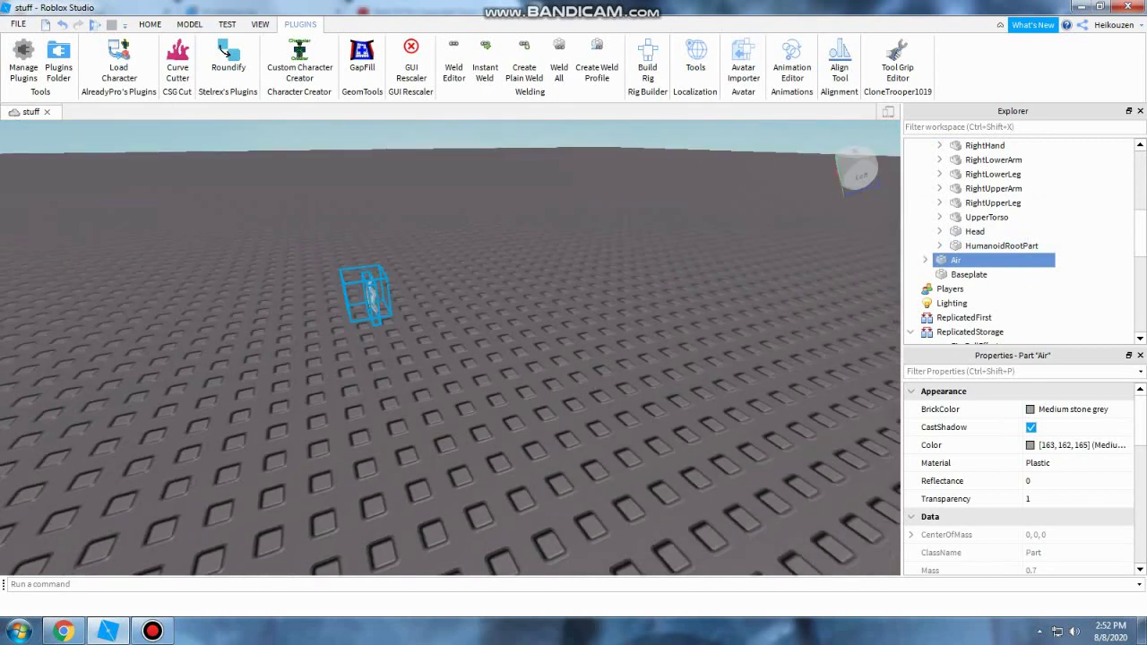
right_click_drag(507, 260, 574, 268)
- Inspect the Air effect's Effect scripts and reselect the Air part
scroll(450, 347, "down", 1)
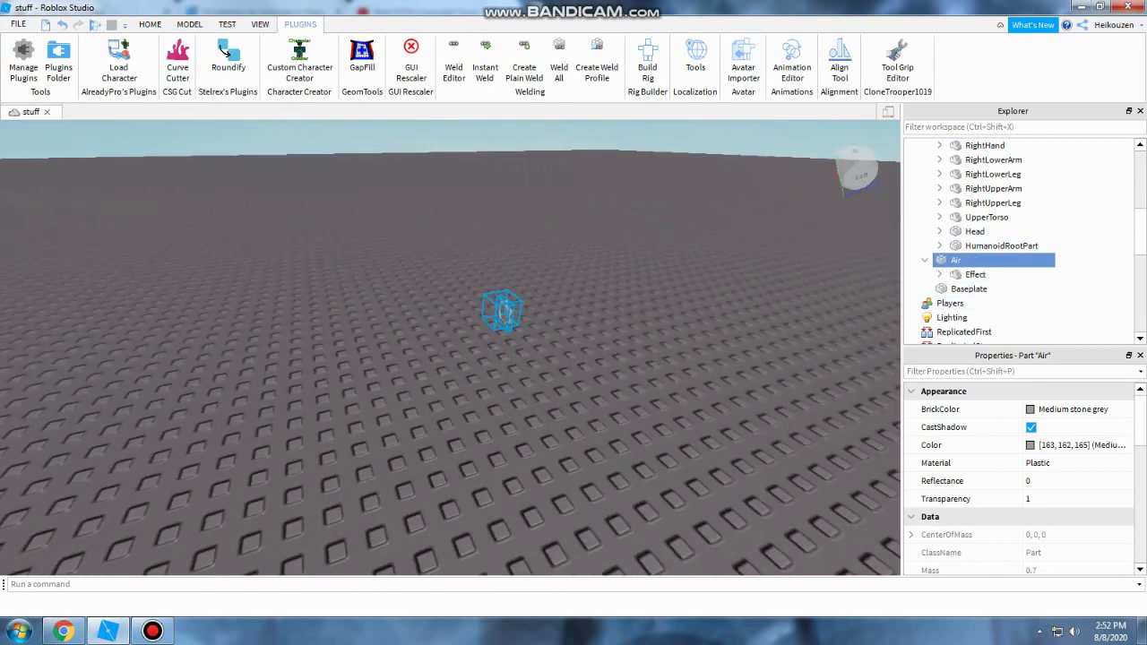
scroll(1008, 260, "down", 1)
left_click(989, 260)
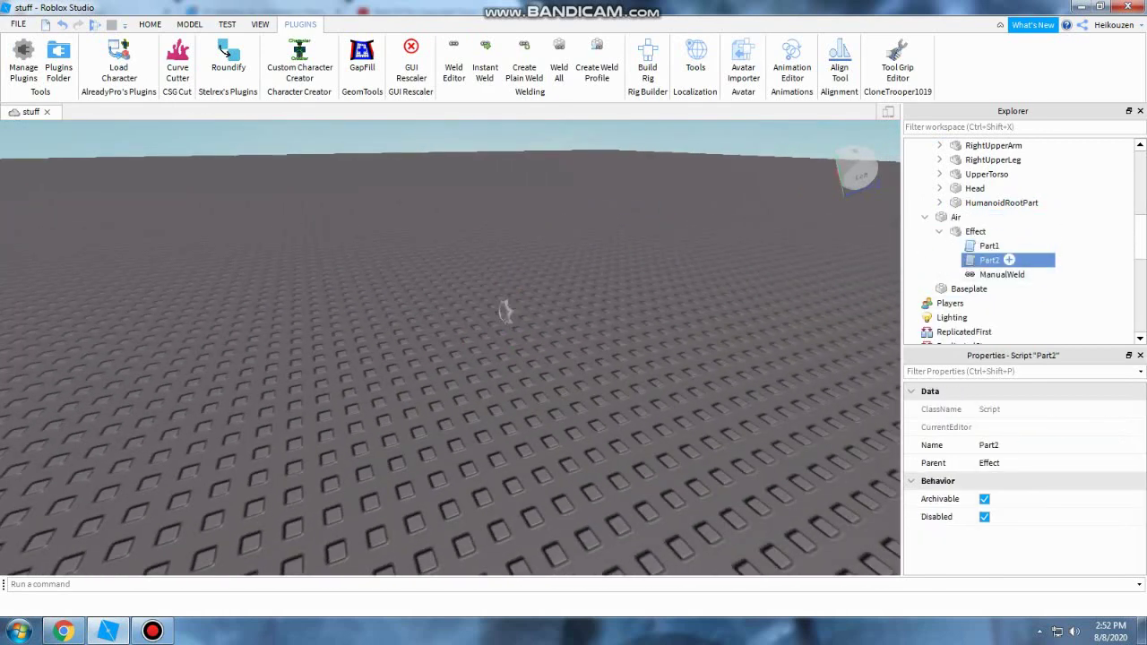
left_click(975, 231)
scroll(997, 245, "down", 5)
scroll(1004, 224, "up", 2)
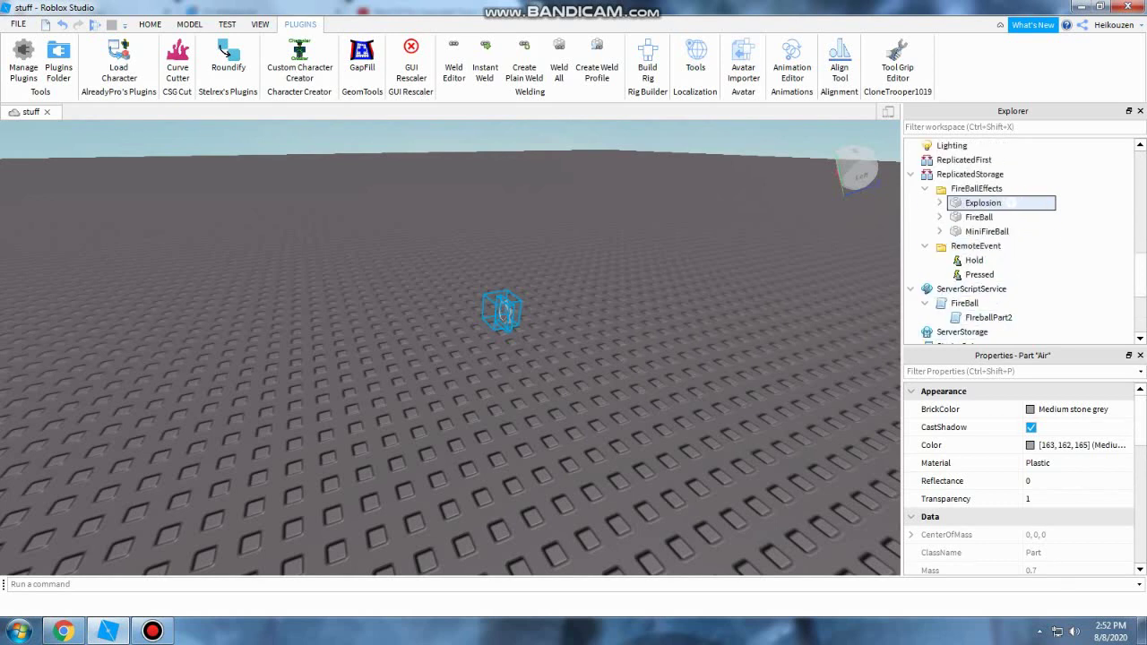
scroll(1009, 170, "up", 1)
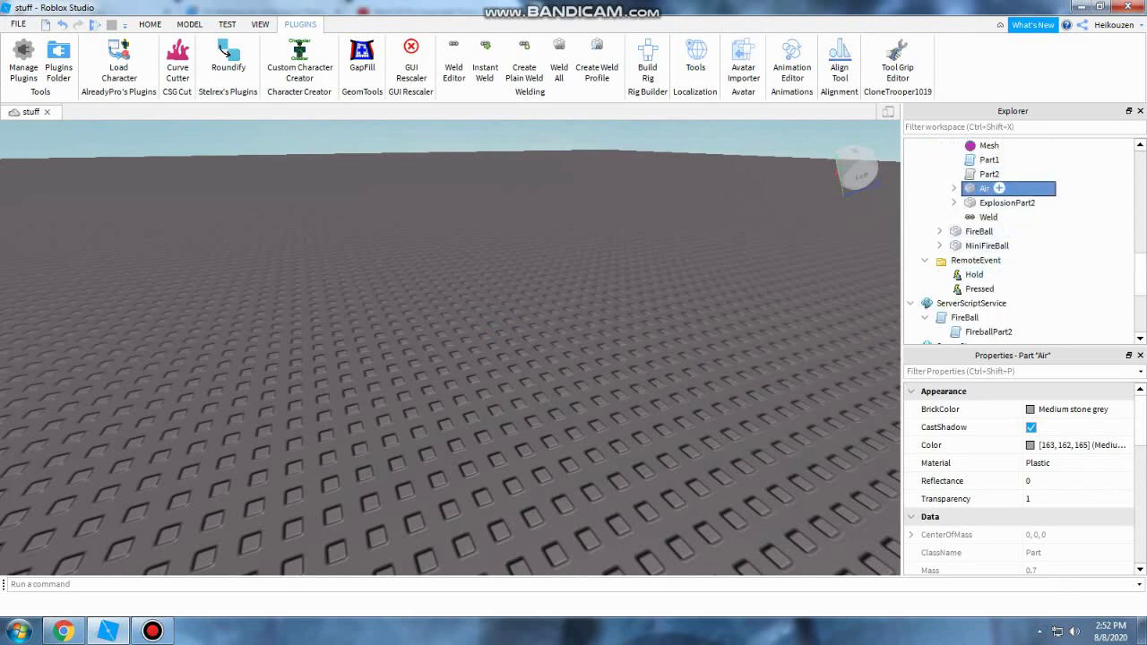
scroll(998, 188, "up", 2)
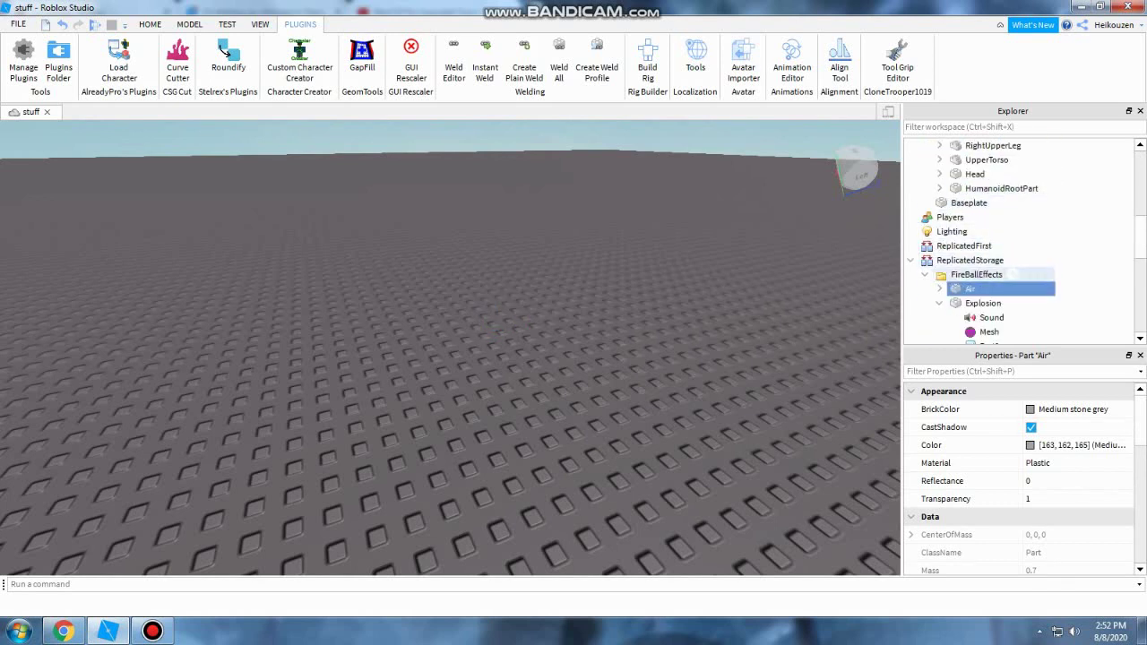
- Inspect the stored FireBall, MiniFireBall sound and Hold remote event, then collapse ReplicatedStorage
scroll(994, 274, "down", 1)
left_click(985, 274)
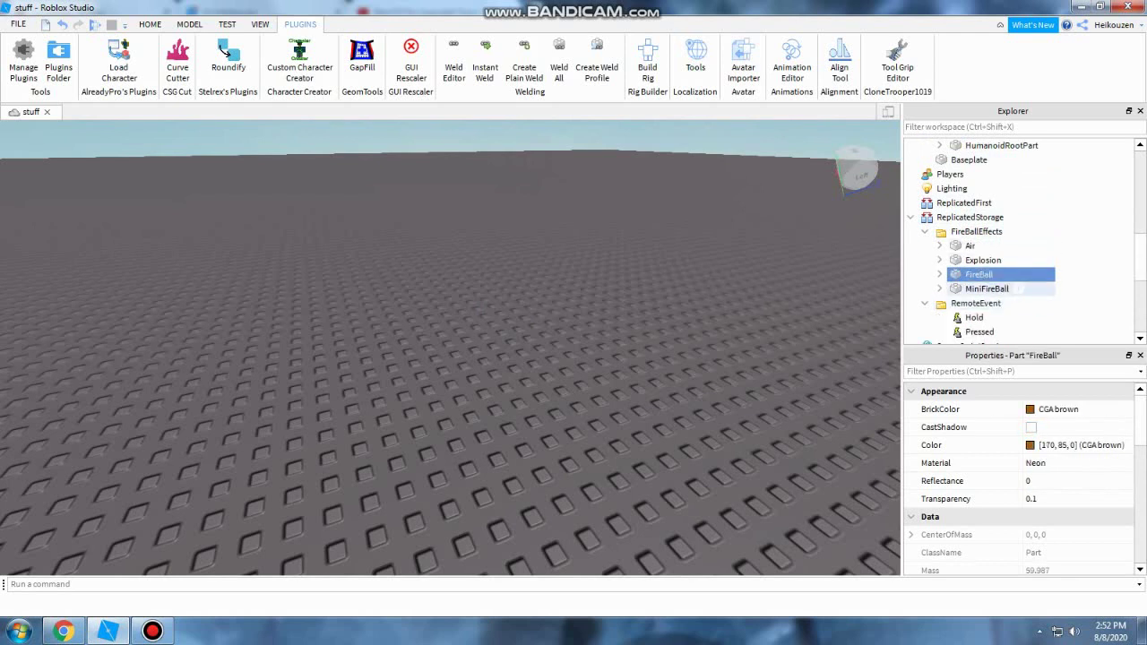
left_click(938, 289)
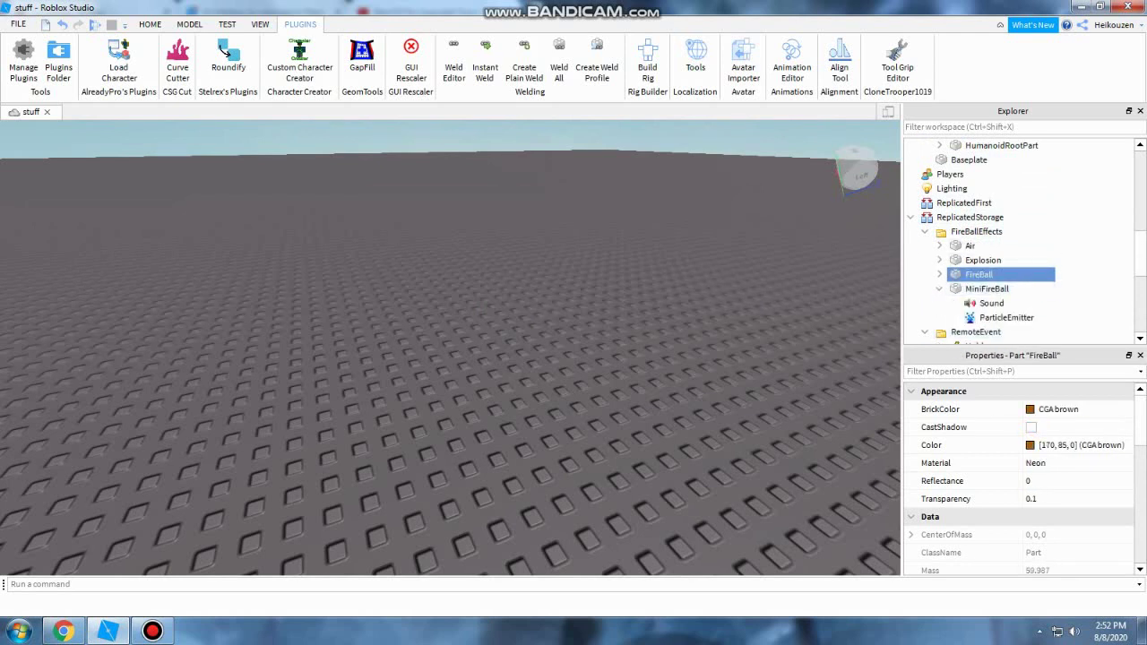
left_click(1014, 302)
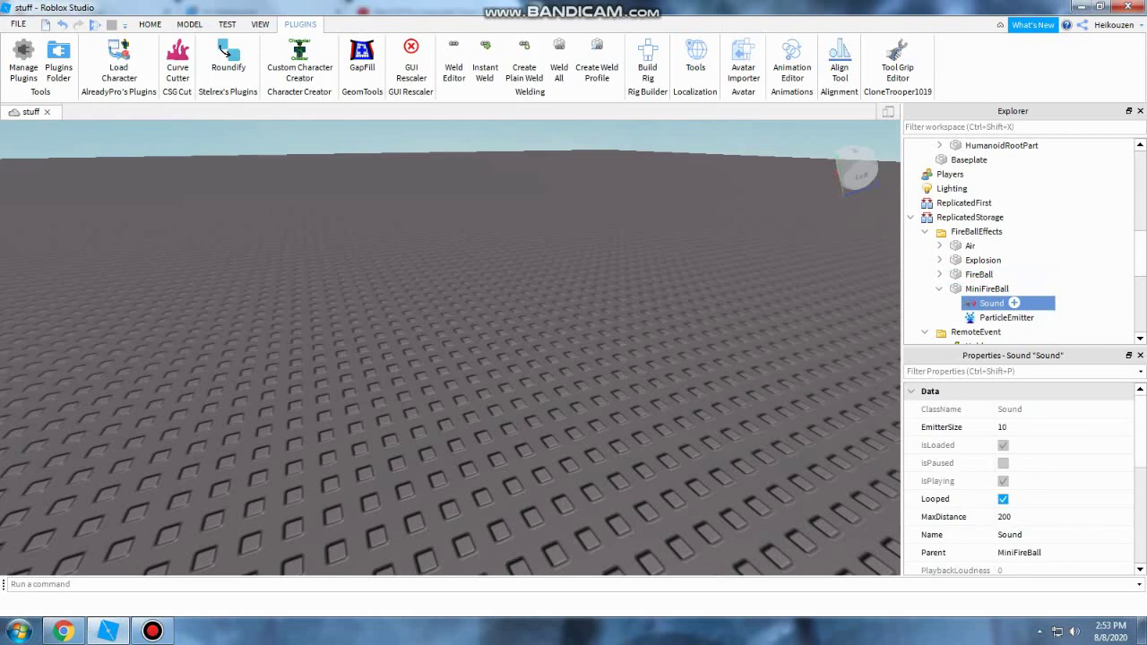
double_click(1011, 231)
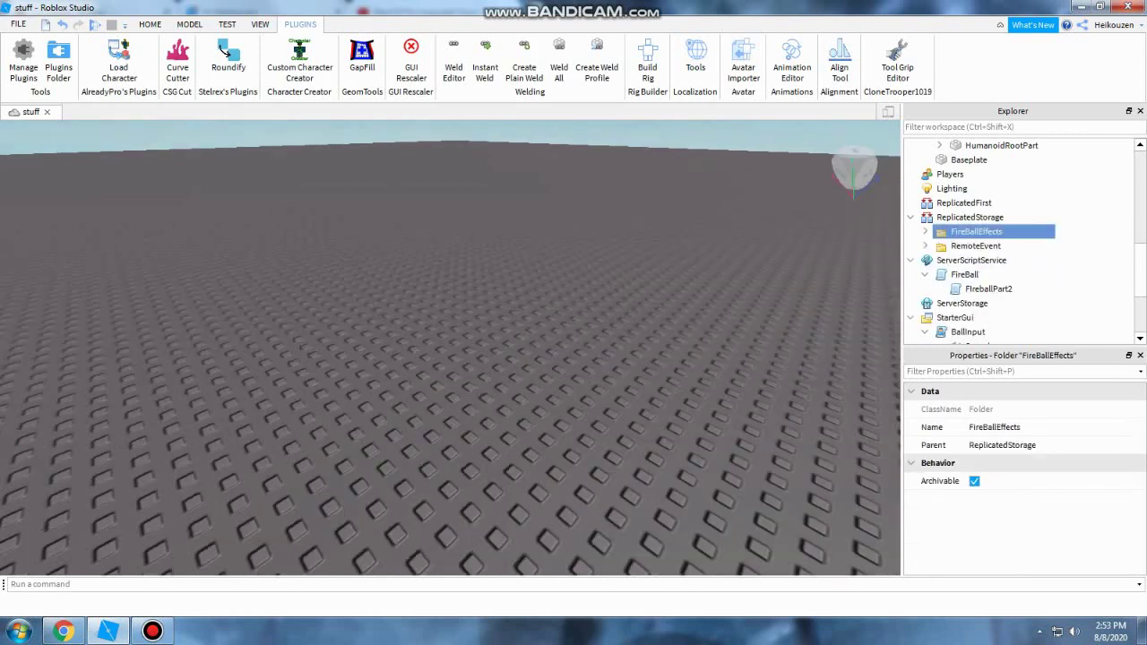
key("Down")
key("Down")
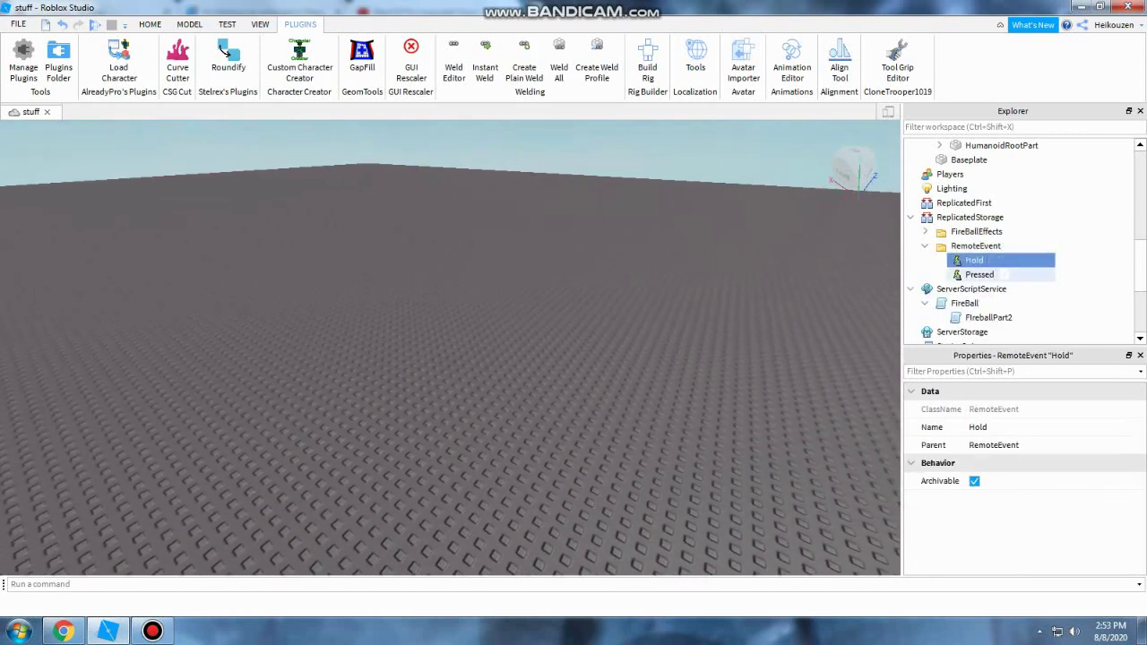
double_click(1010, 246)
left_click(910, 216)
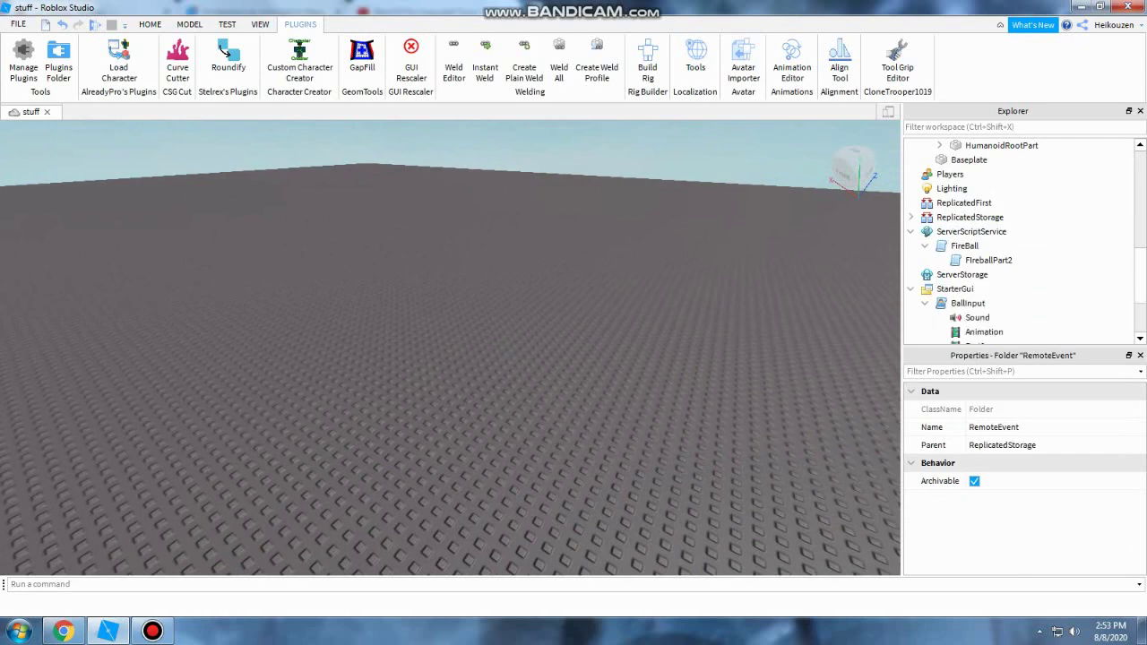
scroll(985, 260, "down", 3)
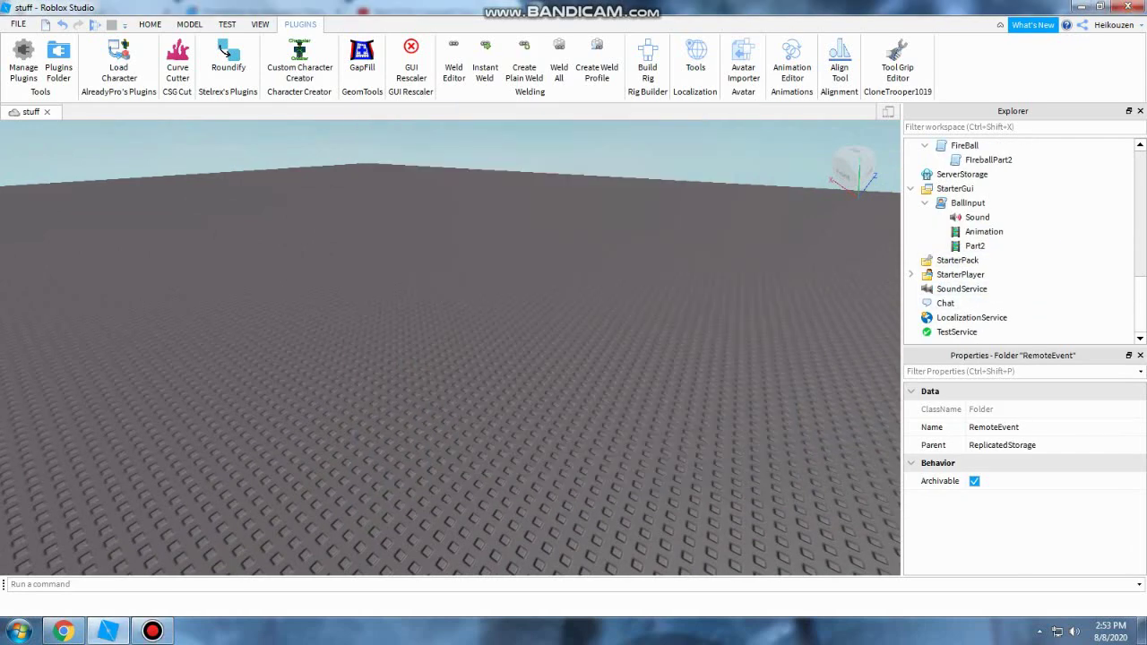
- Playtest with F5, shift-lock the camera, and throw a fireball at the dummies
key("w")
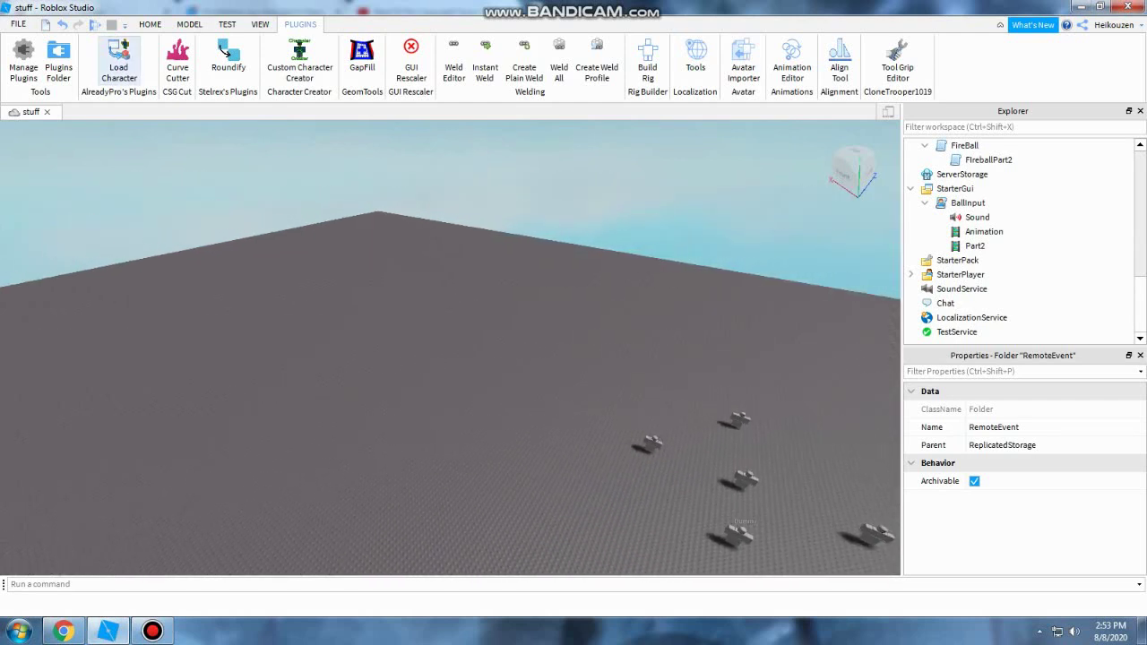
key("F5")
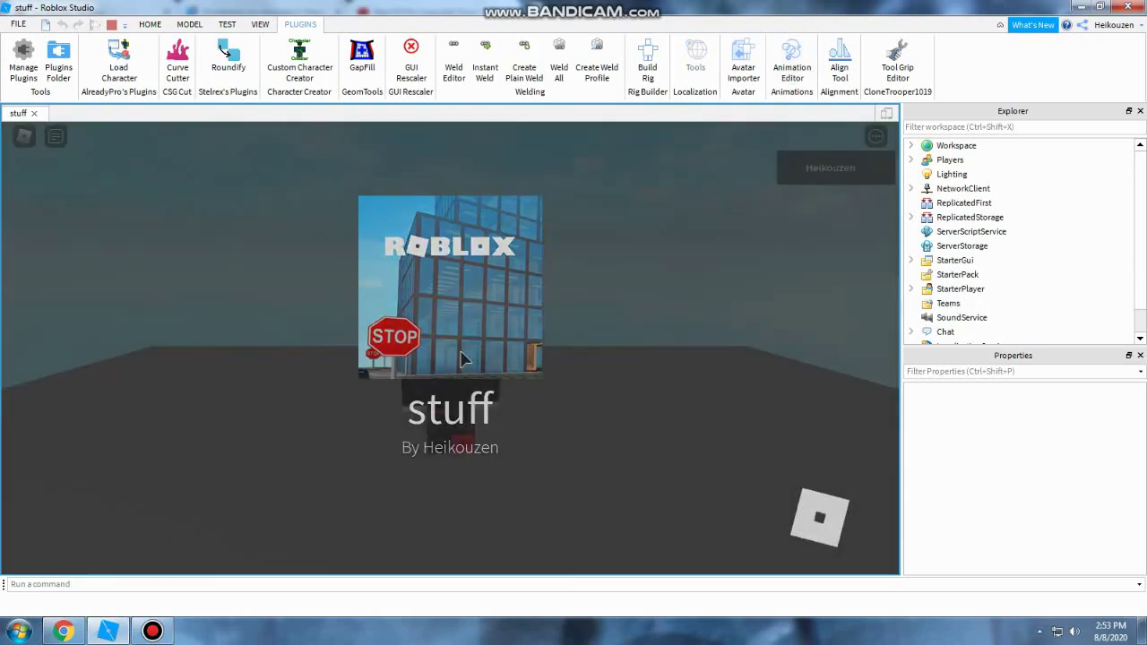
key("shift")
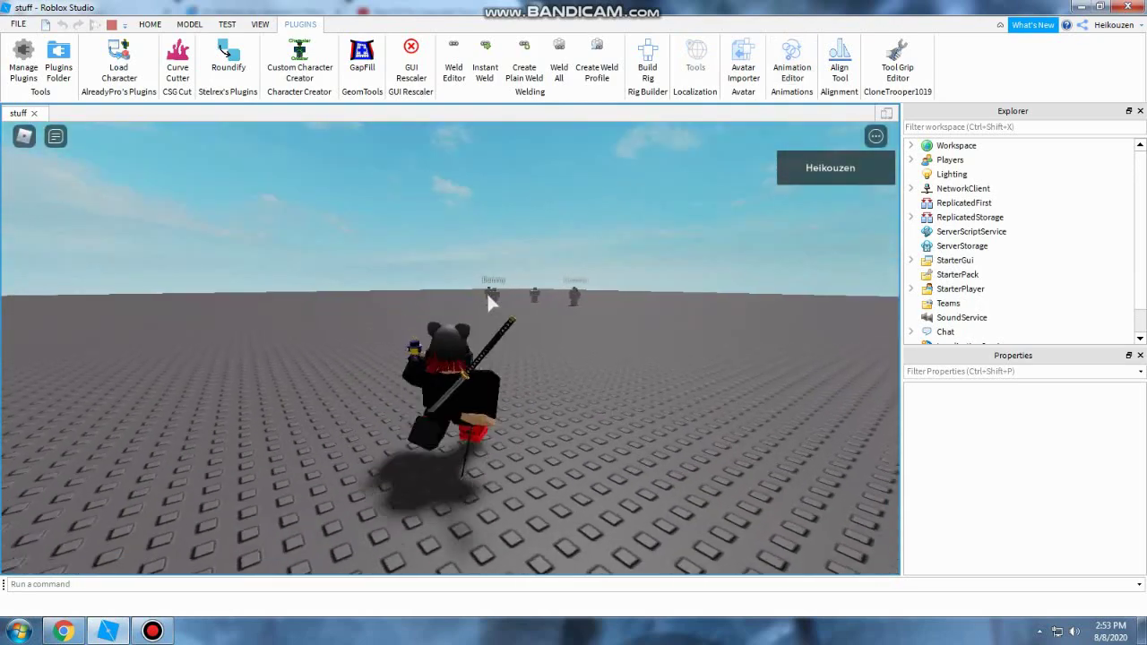
left_click(450, 349)
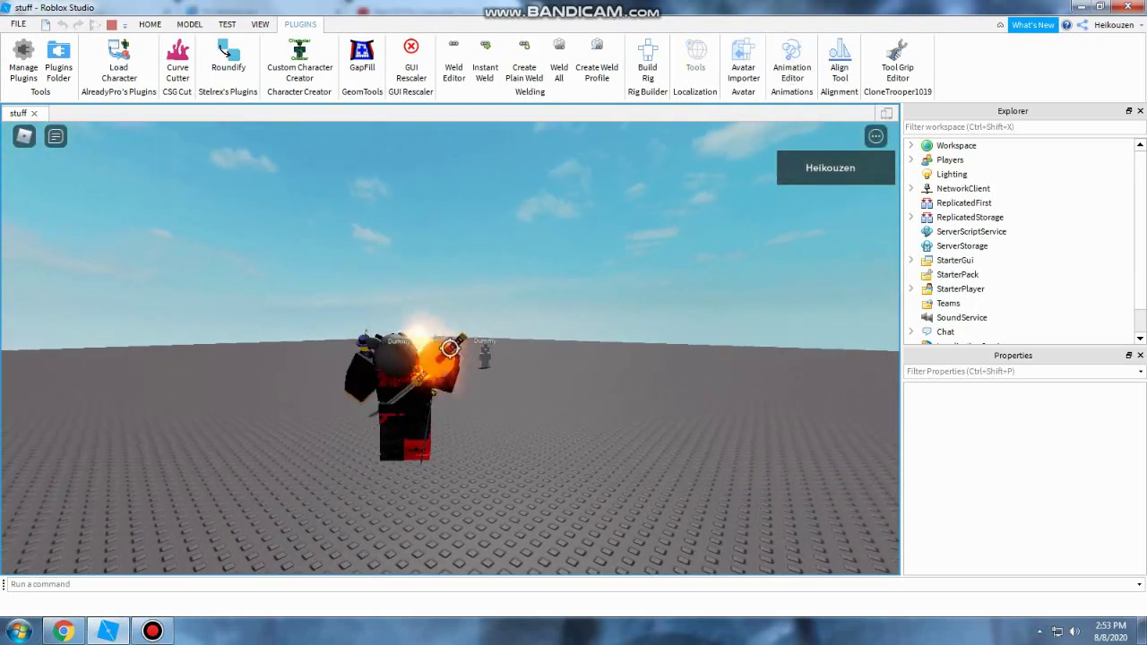
key("s")
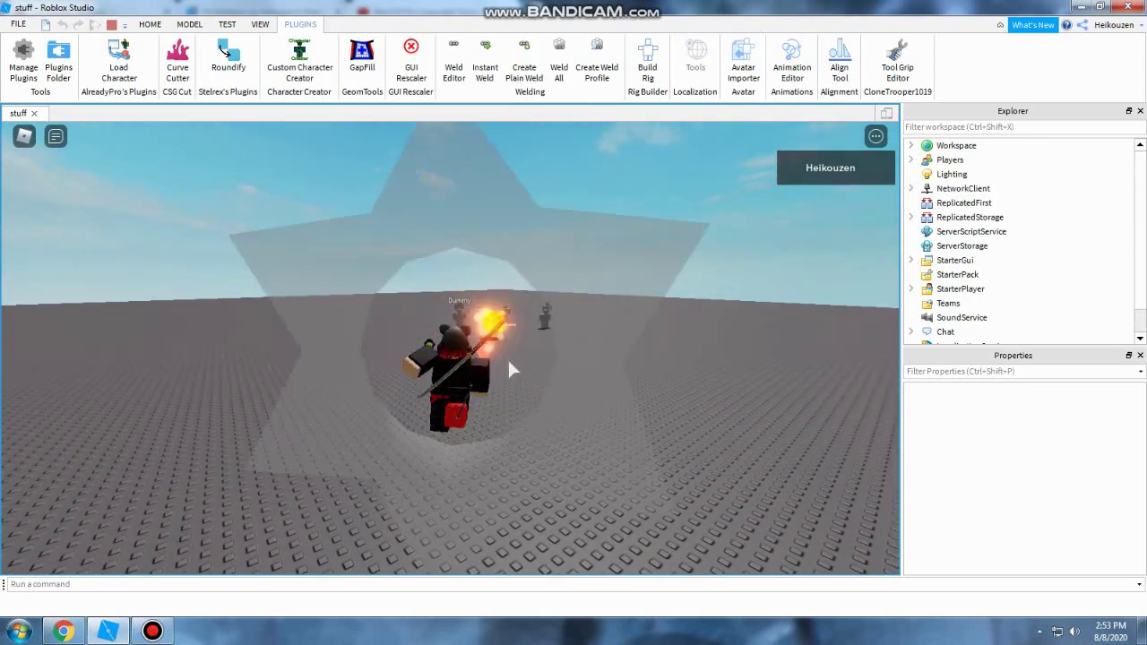
key("w")
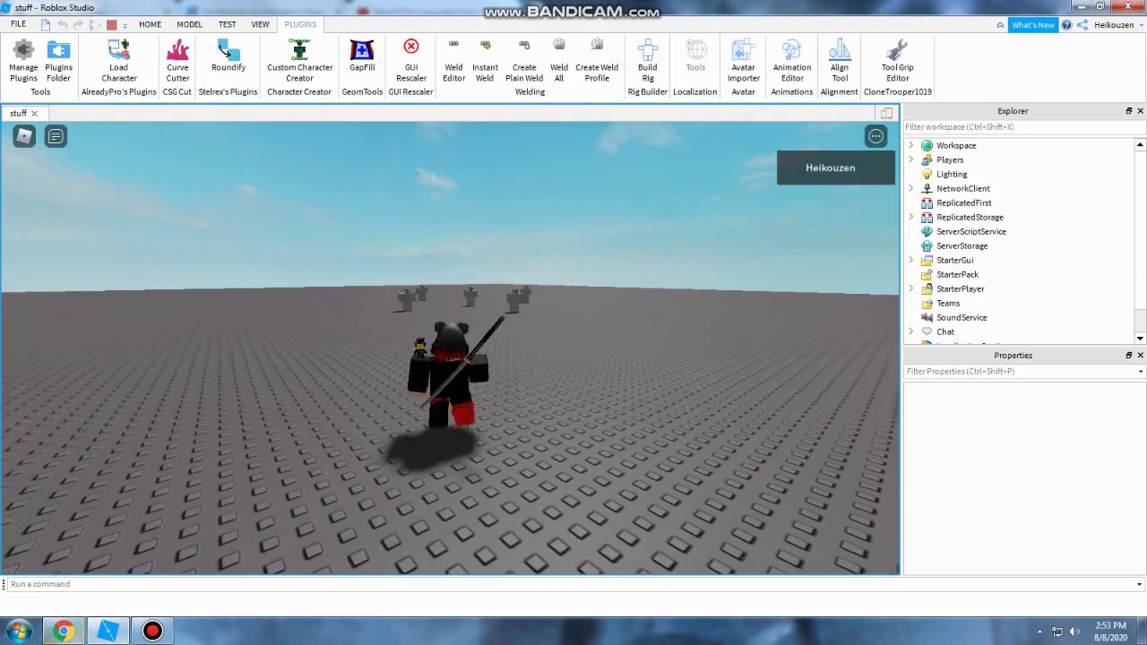